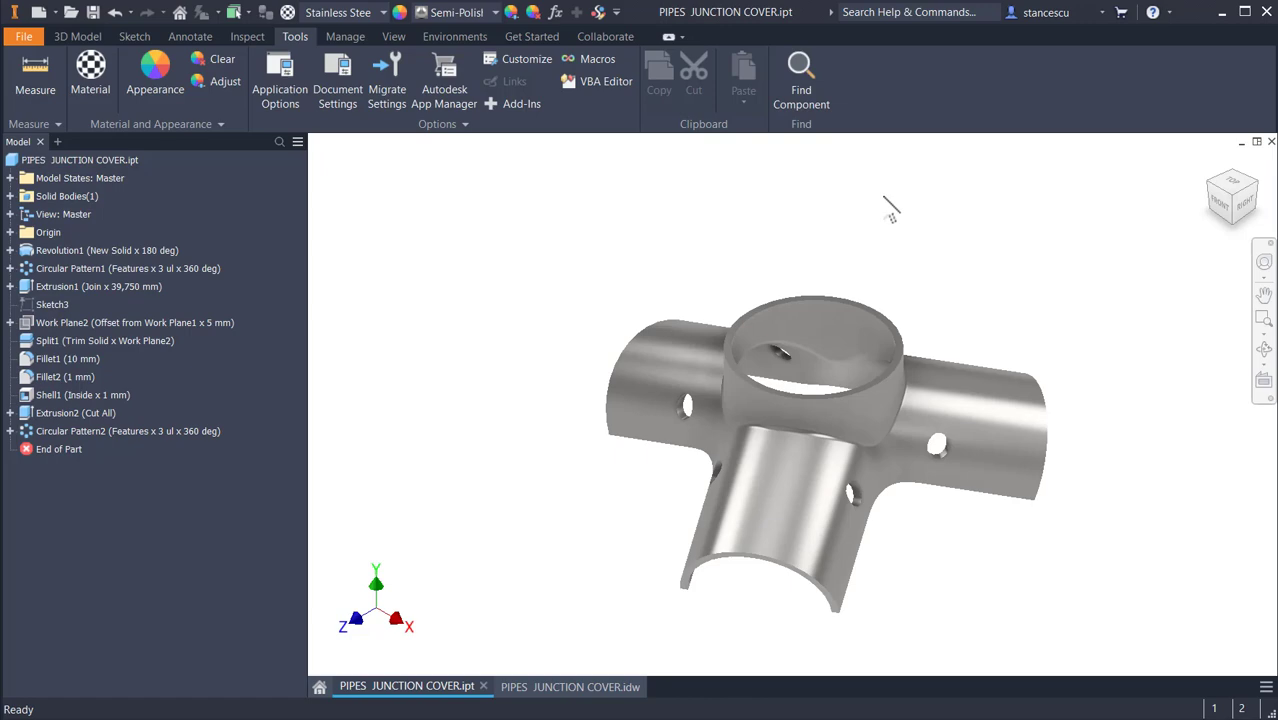
pyautogui.keyDown('shift'); pyautogui.moveTo(876, 200); pyautogui.dragTo(960, 268, button='middle'); pyautogui.keyUp('shift')
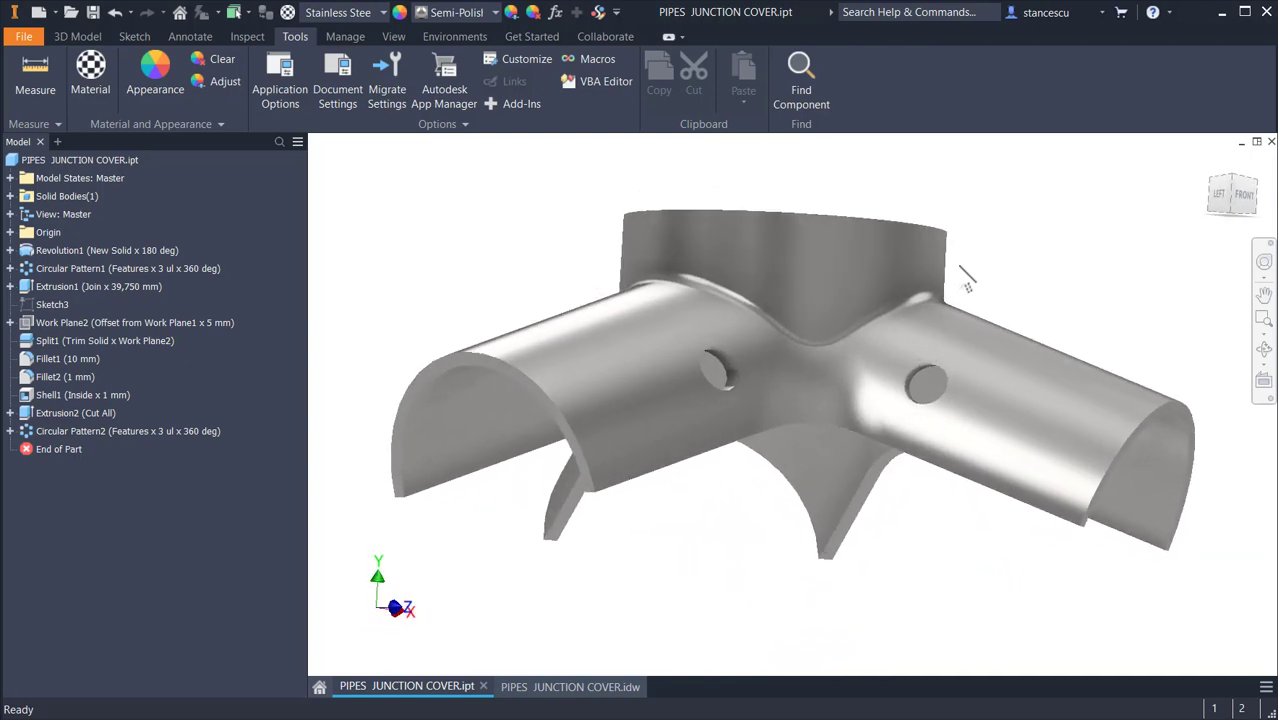
pyautogui.press('F6')
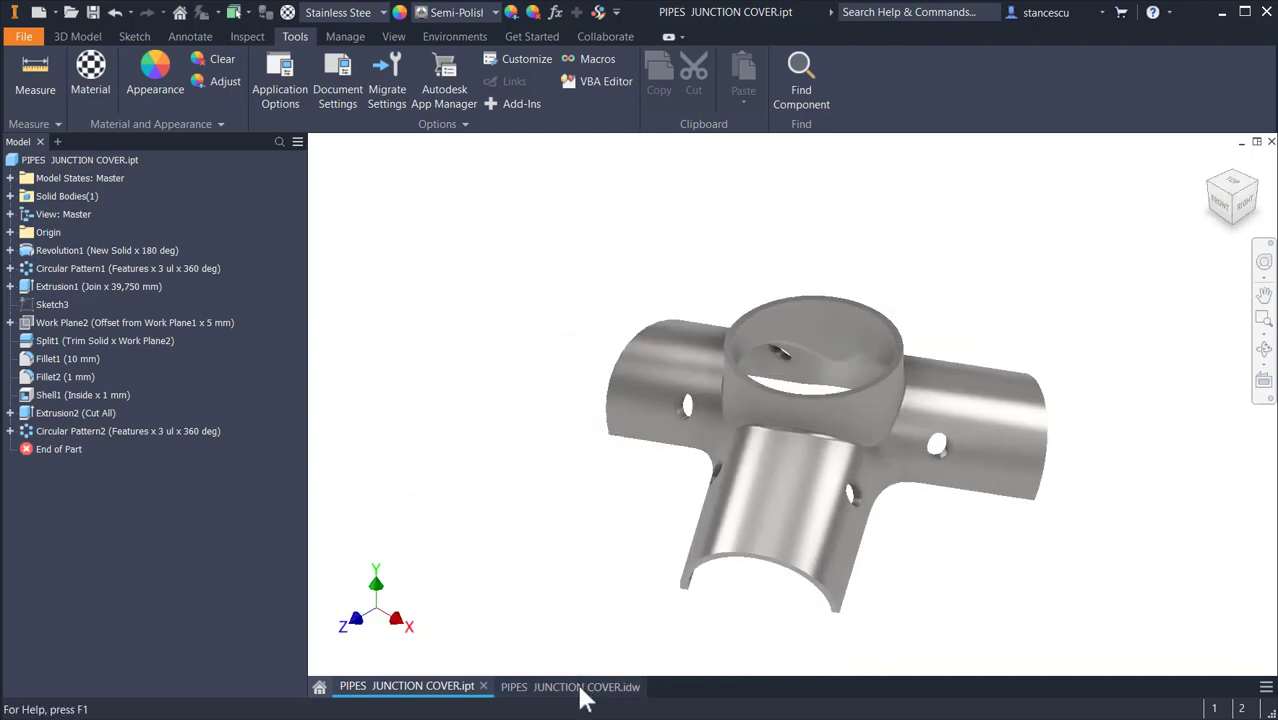
# Bring up the PIPES JUNCTION COVER.idw drawing and zoom over its A-A and B-B section views
pyautogui.click(580, 689)
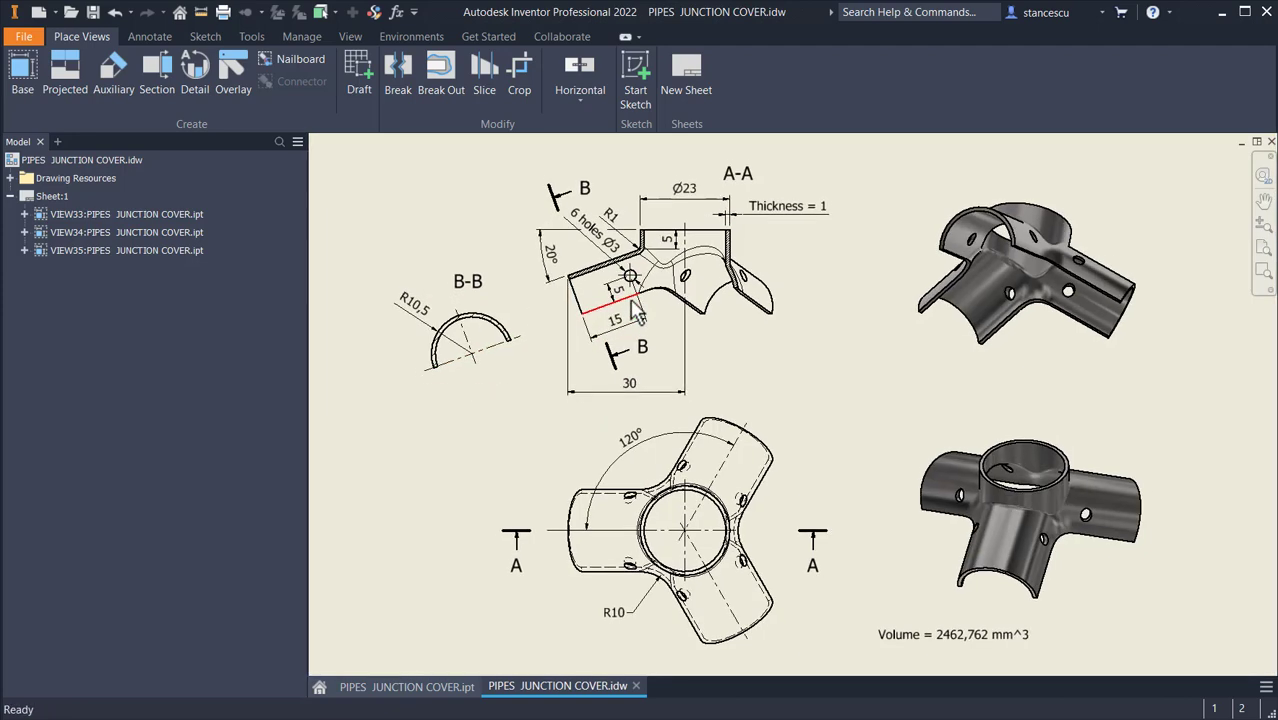
pyautogui.scroll(3, 727, 401)
pyautogui.scroll(4, 670, 350)
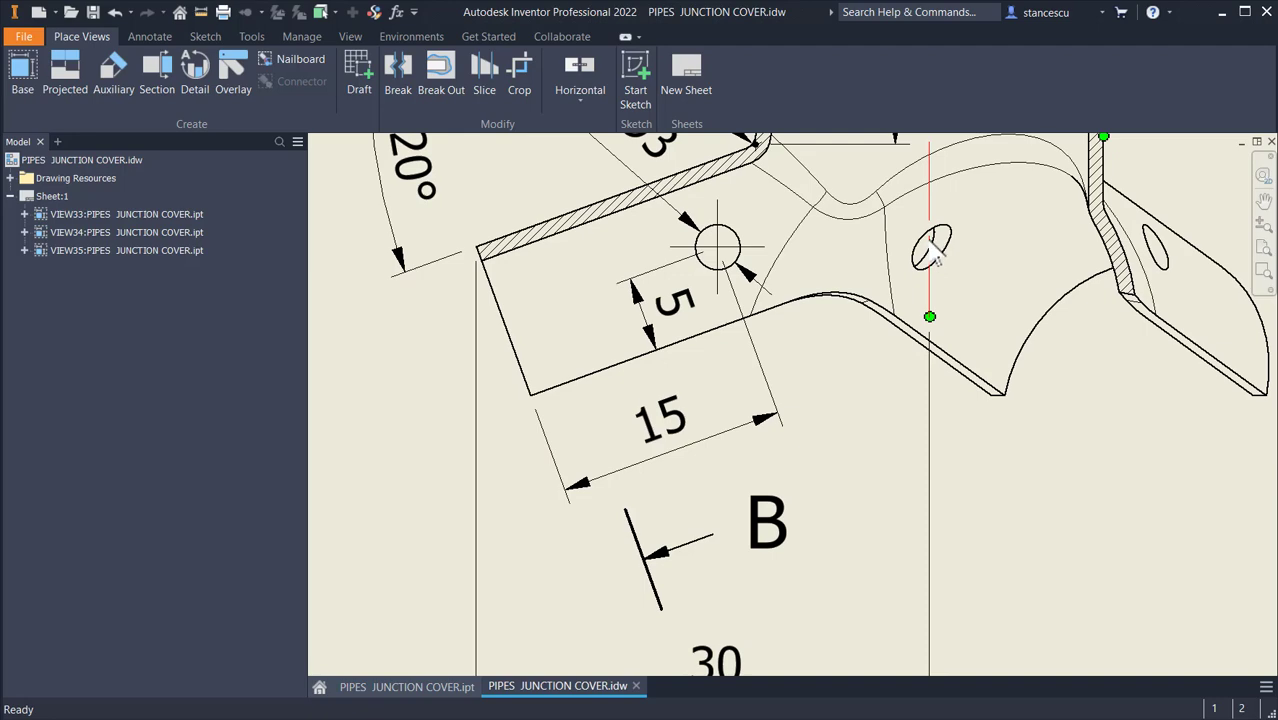
pyautogui.scroll(-3, 765, 380)
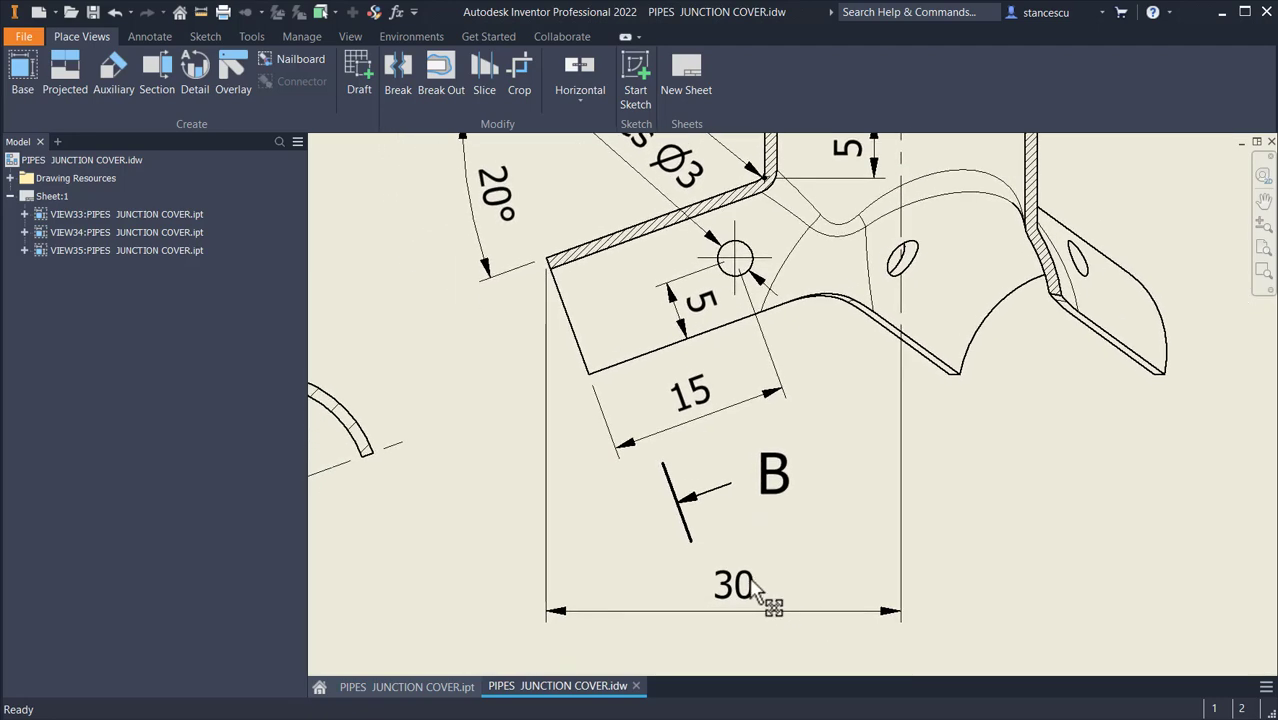
pyautogui.scroll(-2, 733, 597)
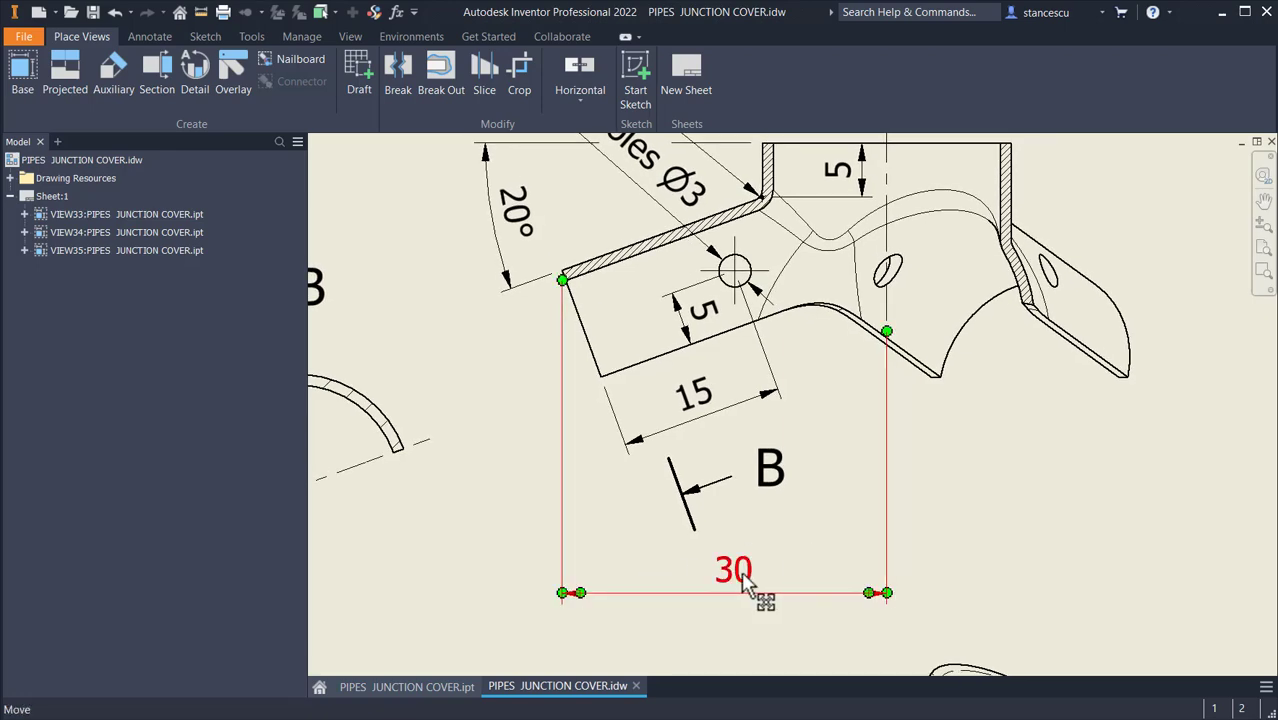
pyautogui.scroll(-3, 745, 590)
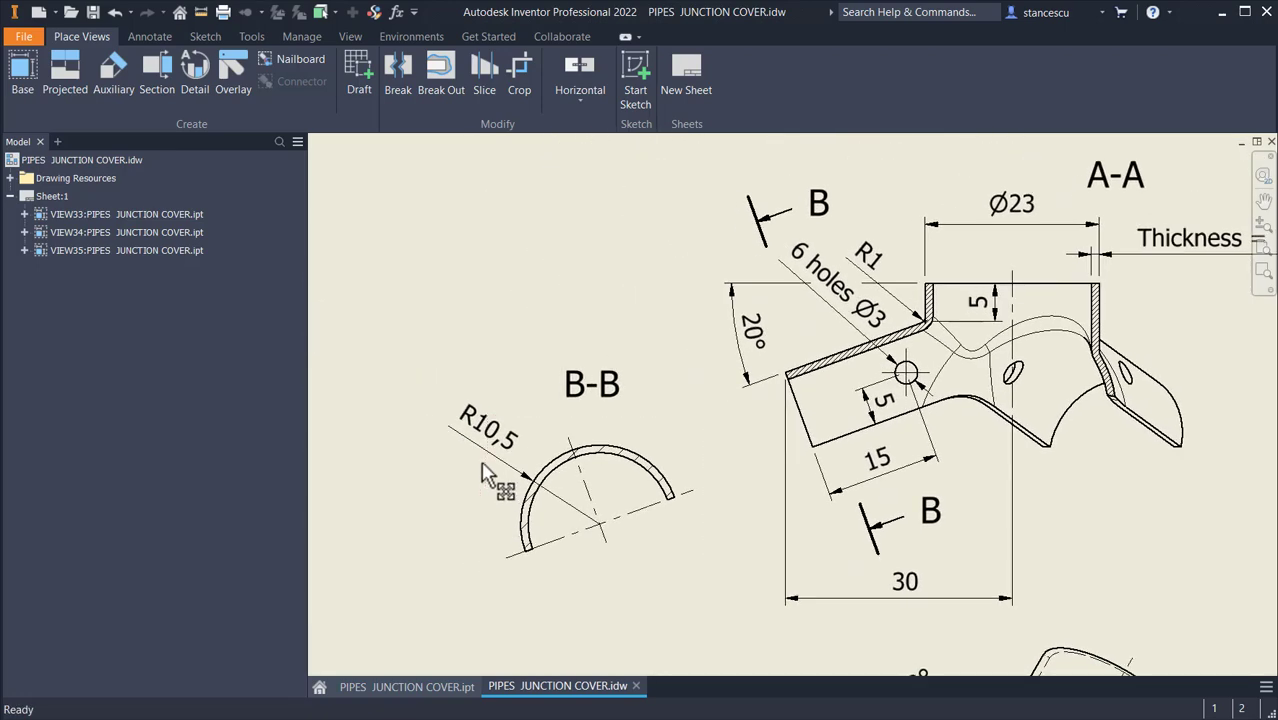
pyautogui.scroll(-1, 500, 465)
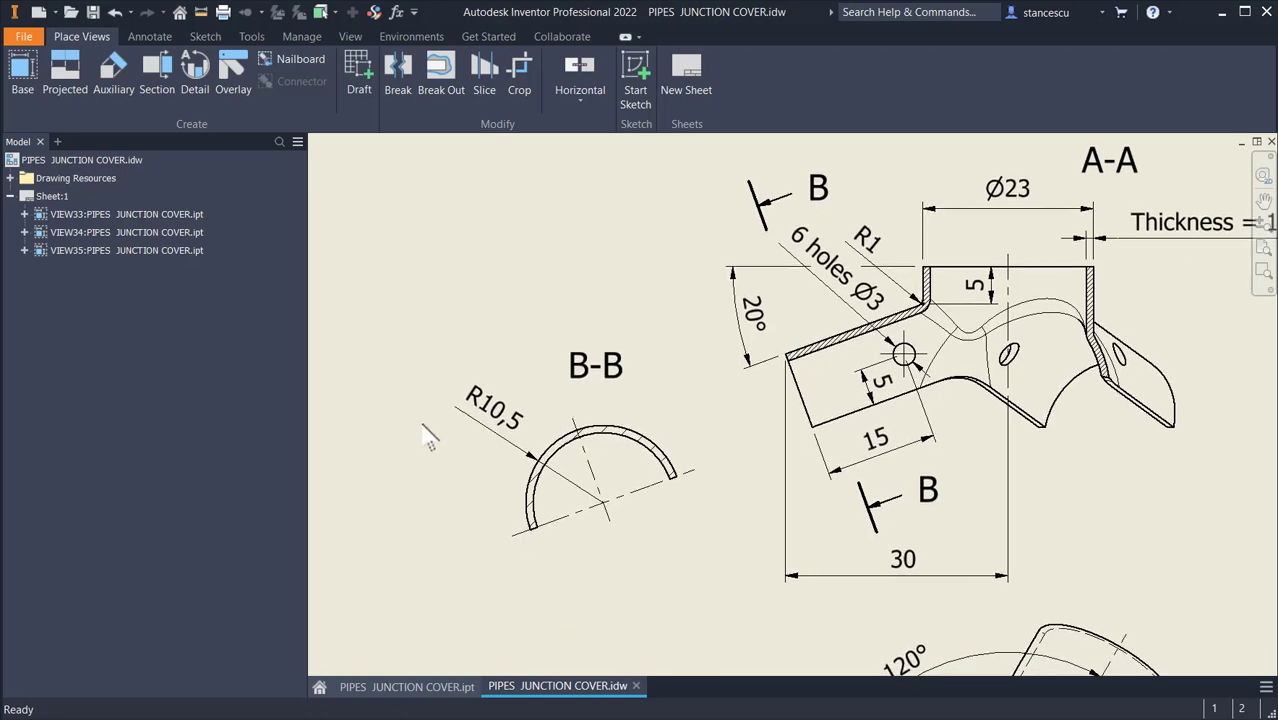
pyautogui.scroll(-2, 660, 535)
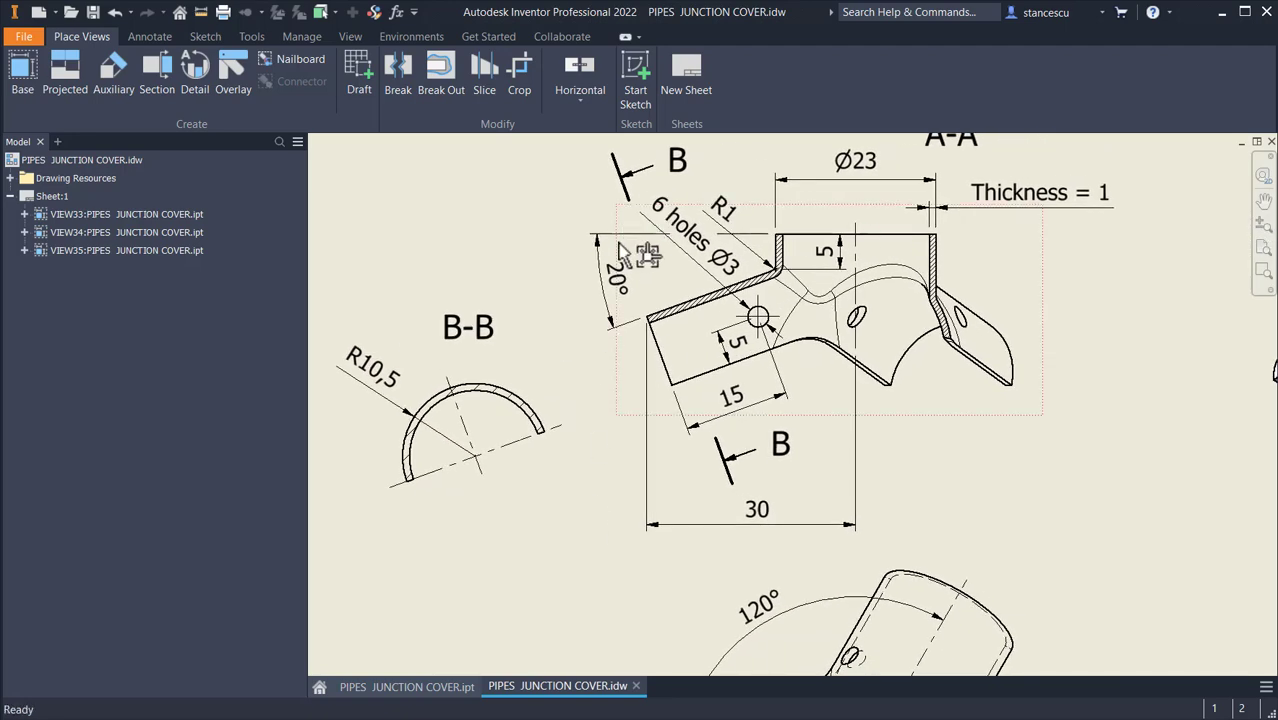
pyautogui.scroll(-1, 550, 430)
pyautogui.scroll(-3, 549, 428)
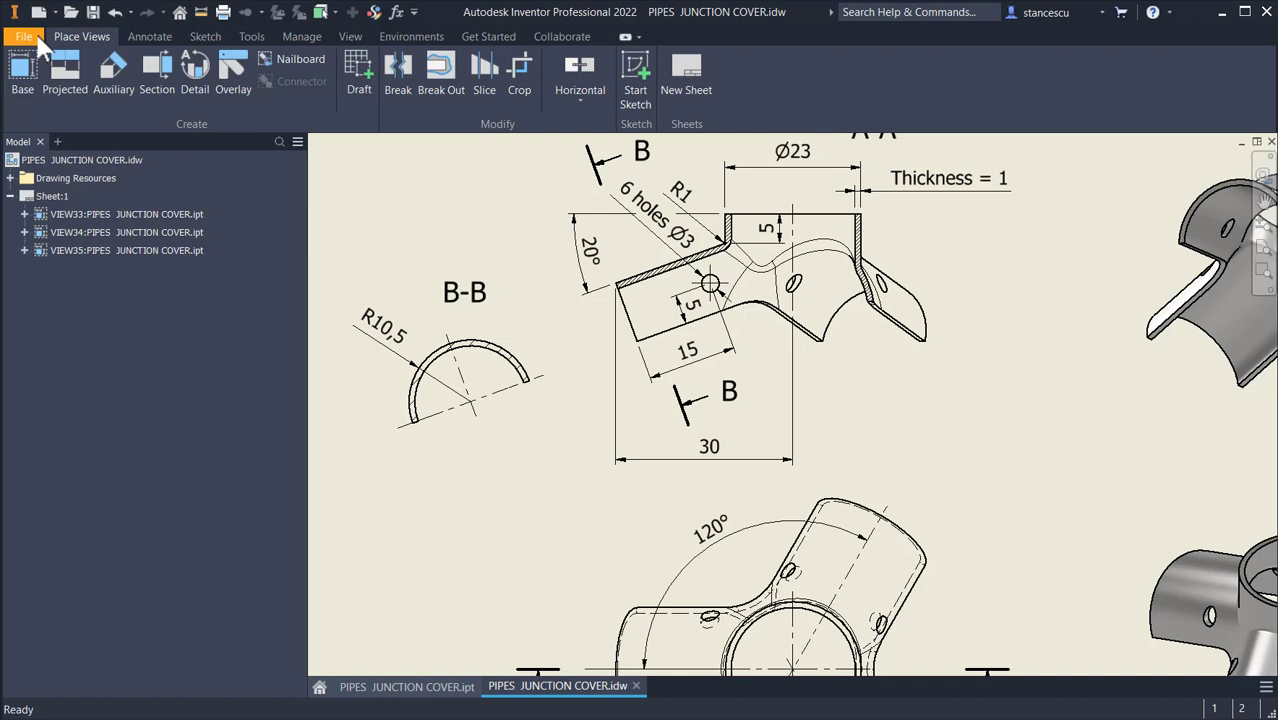
# Create a new Standard (mm).ipt part and start a 2D sketch on the XY plane
pyautogui.click(24, 37)
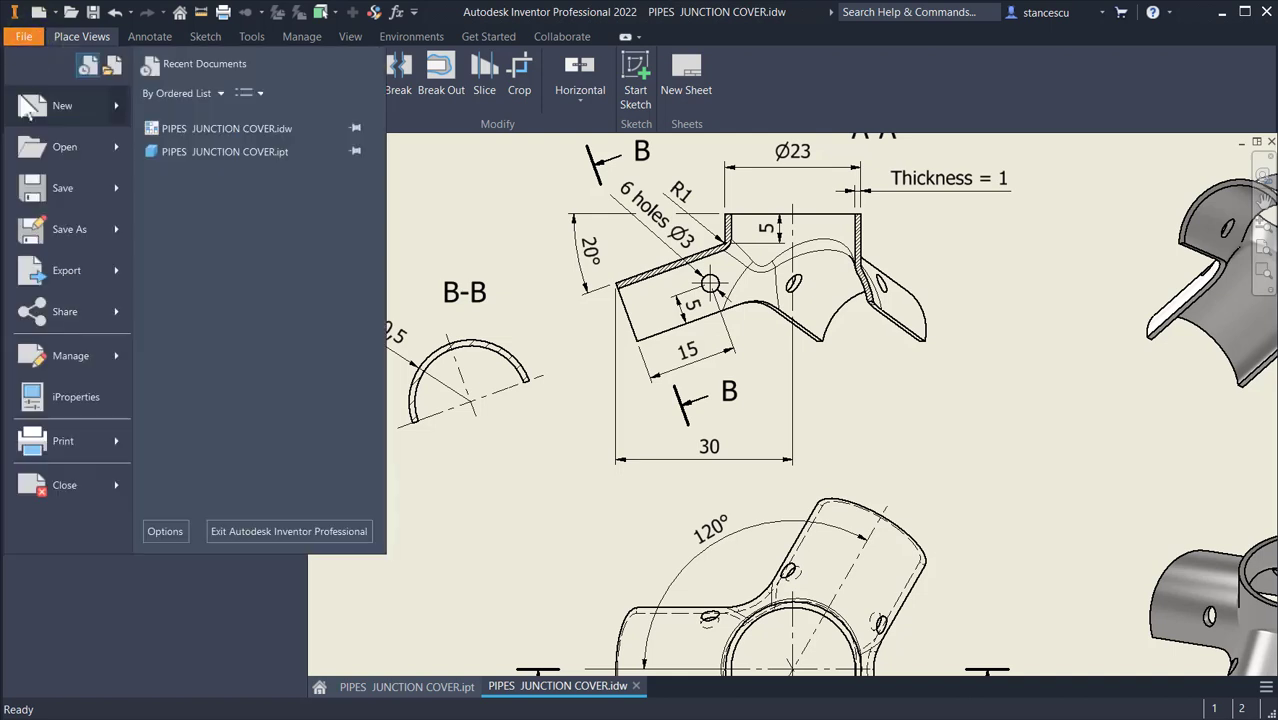
pyautogui.click(81, 114)
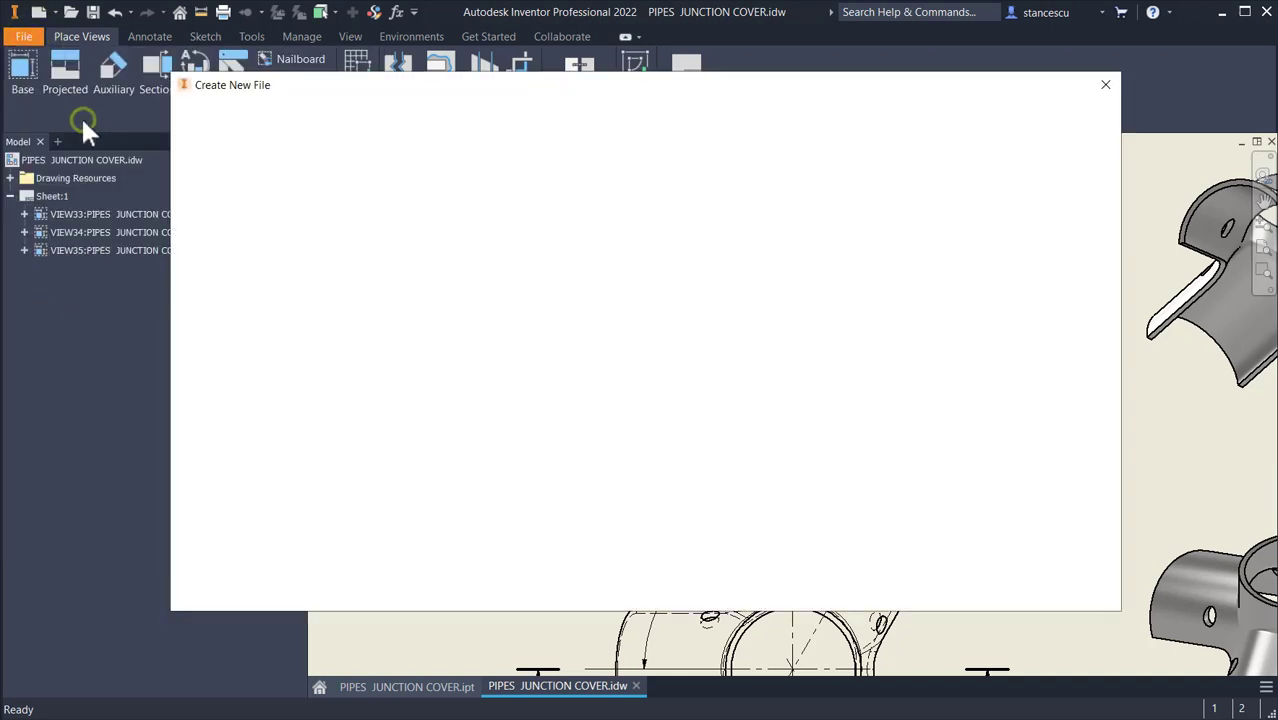
pyautogui.doubleClick(502, 182)
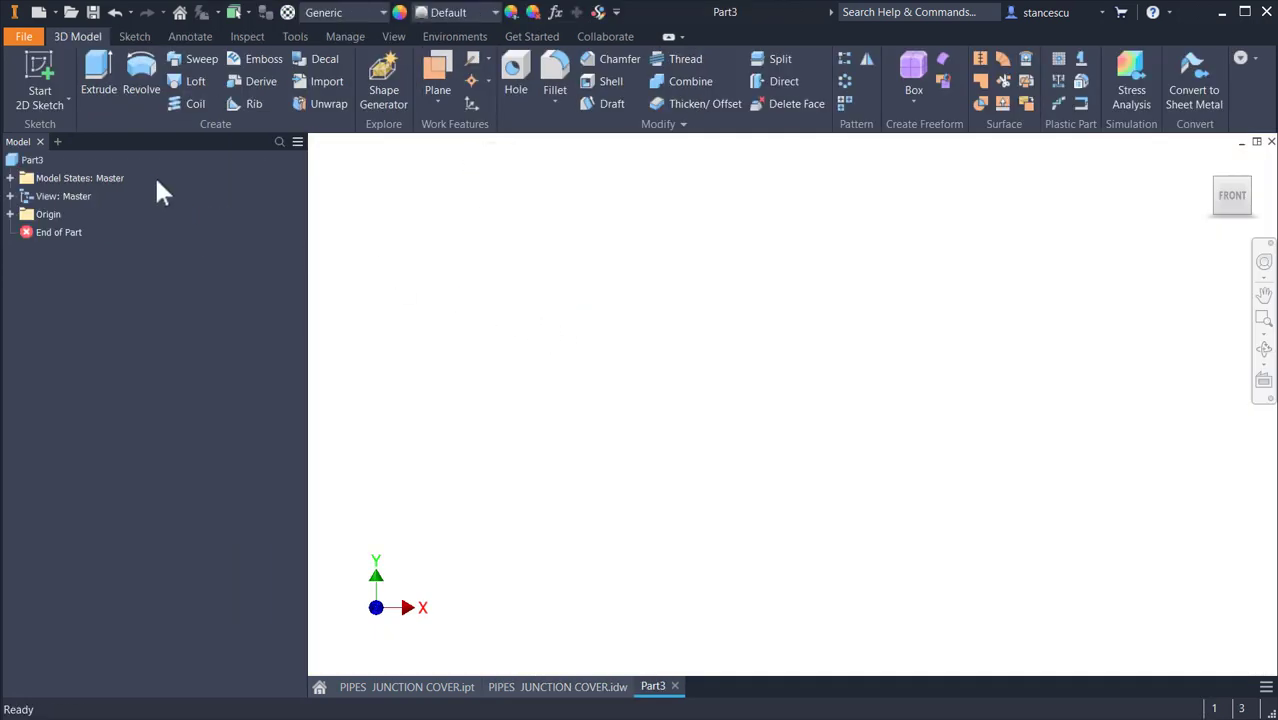
pyautogui.click(41, 53)
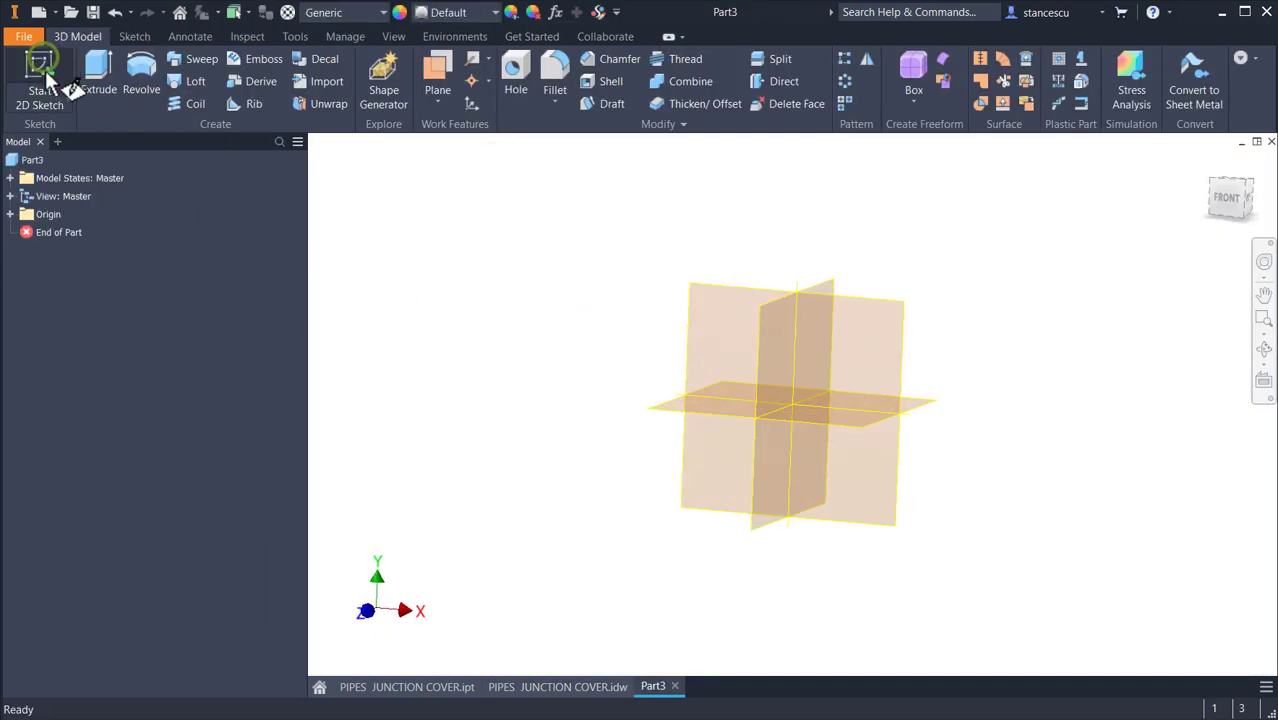
pyautogui.click(714, 227)
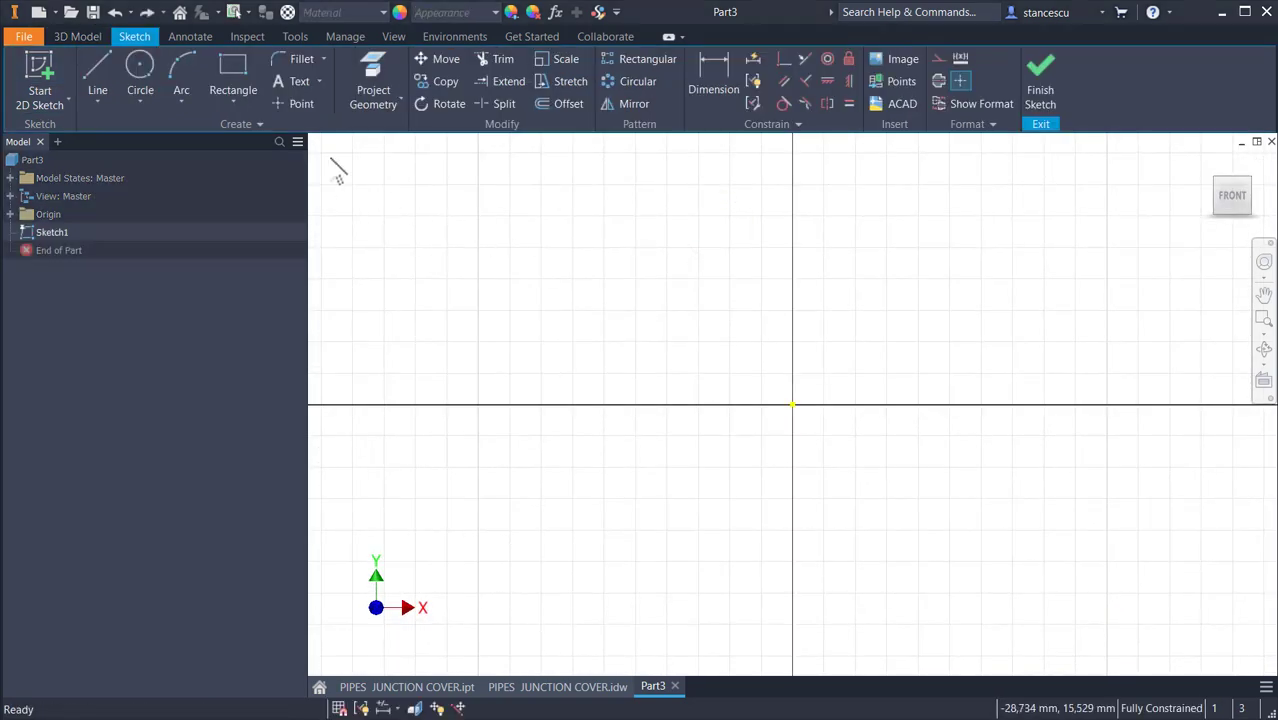
# Draw a tilted three-point rectangle and constrain its lower edge through the sketch origin
pyautogui.click(218, 92)
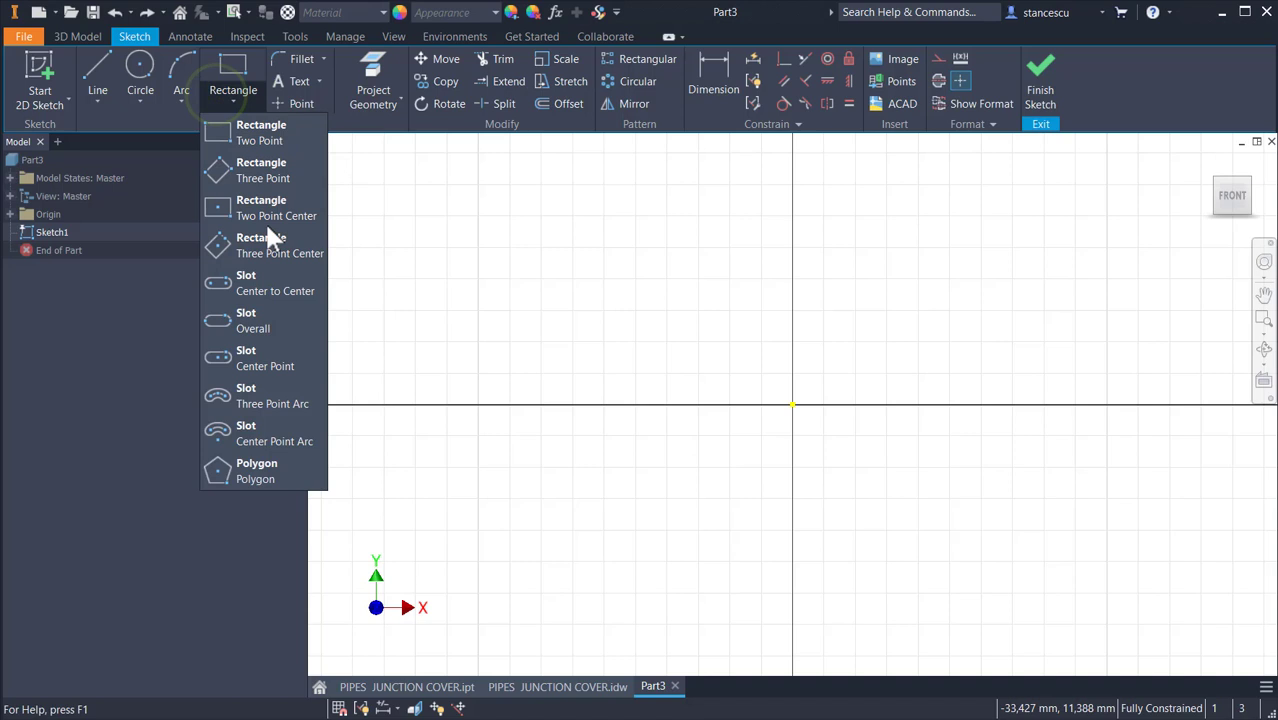
pyautogui.click(261, 175)
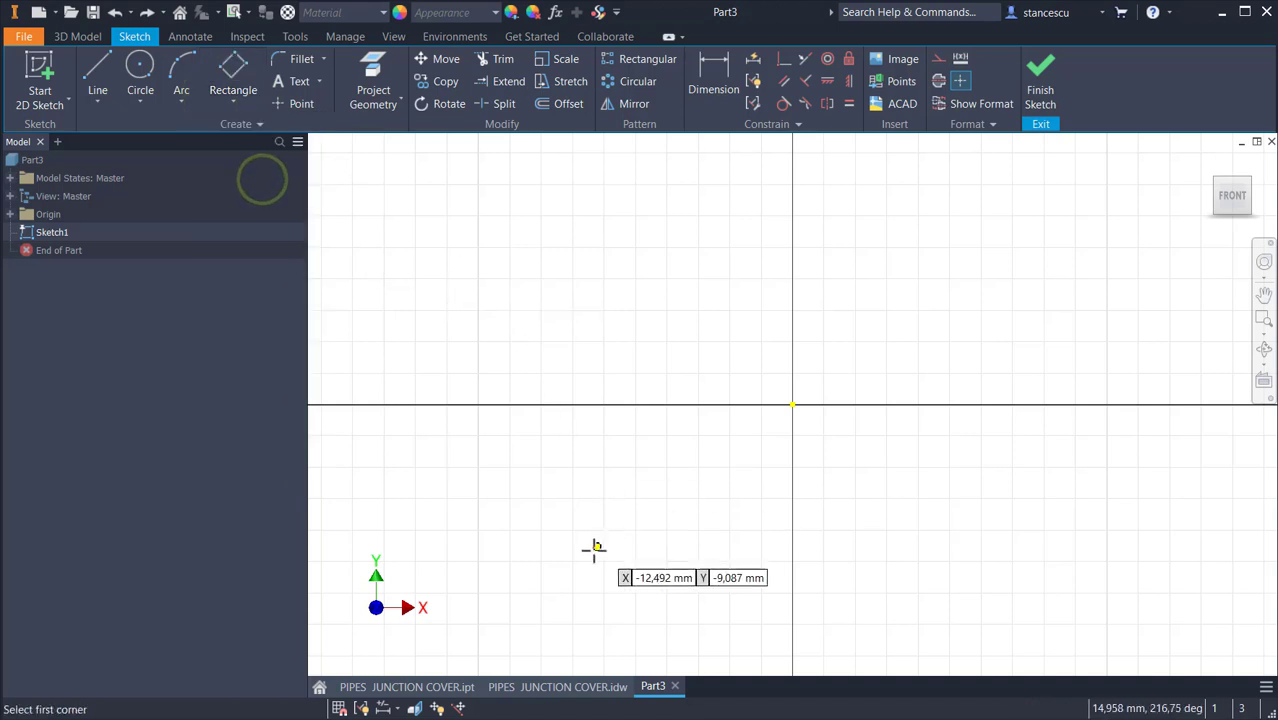
pyautogui.click(488, 537)
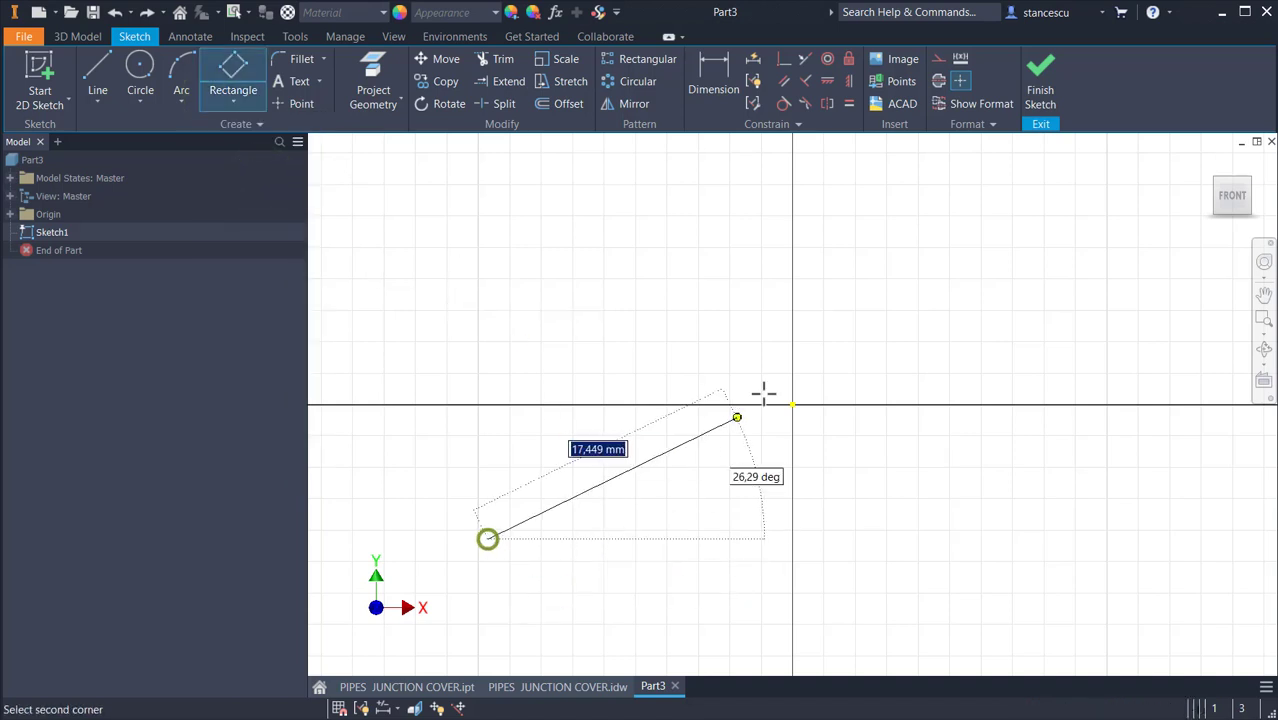
pyautogui.click(872, 325)
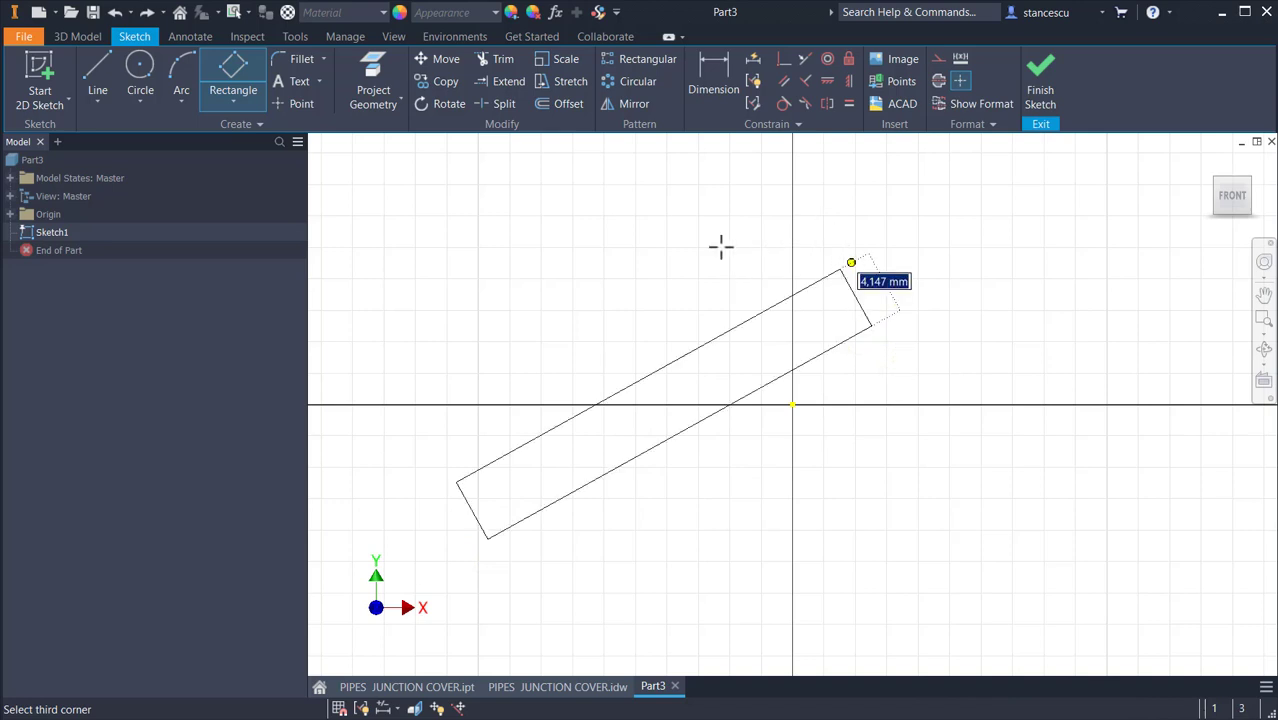
pyautogui.click(729, 211)
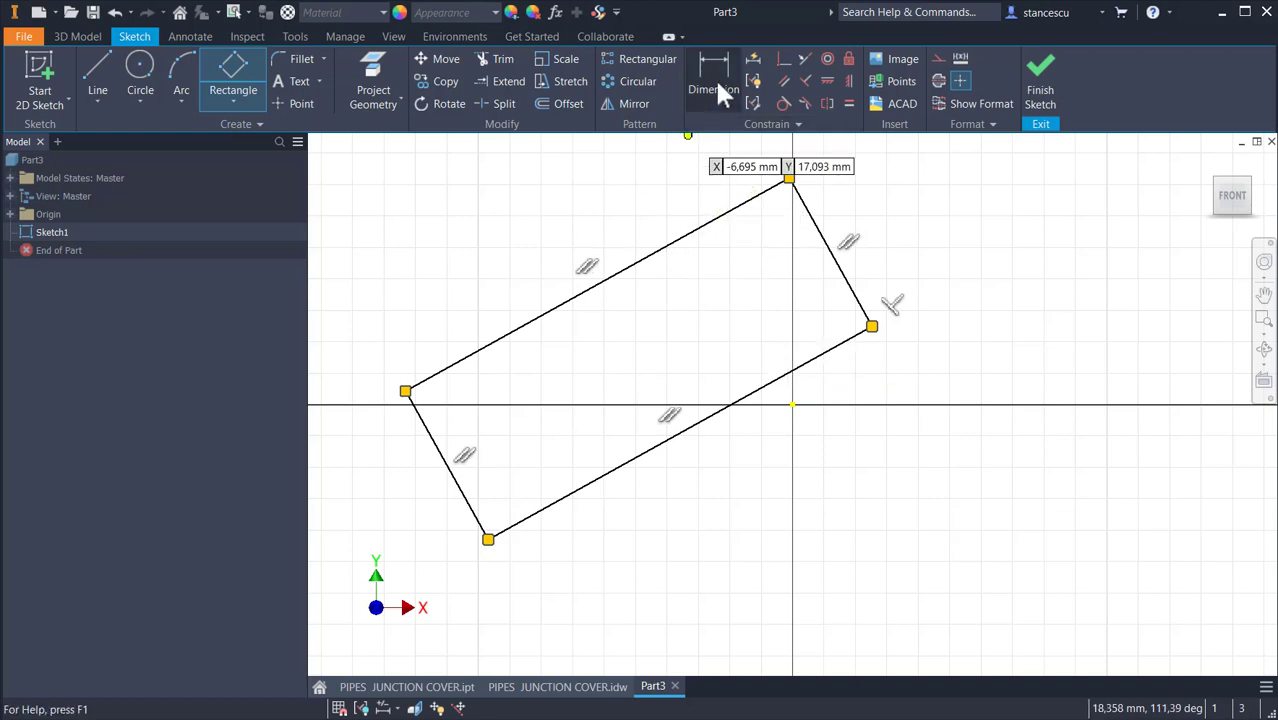
pyautogui.click(783, 62)
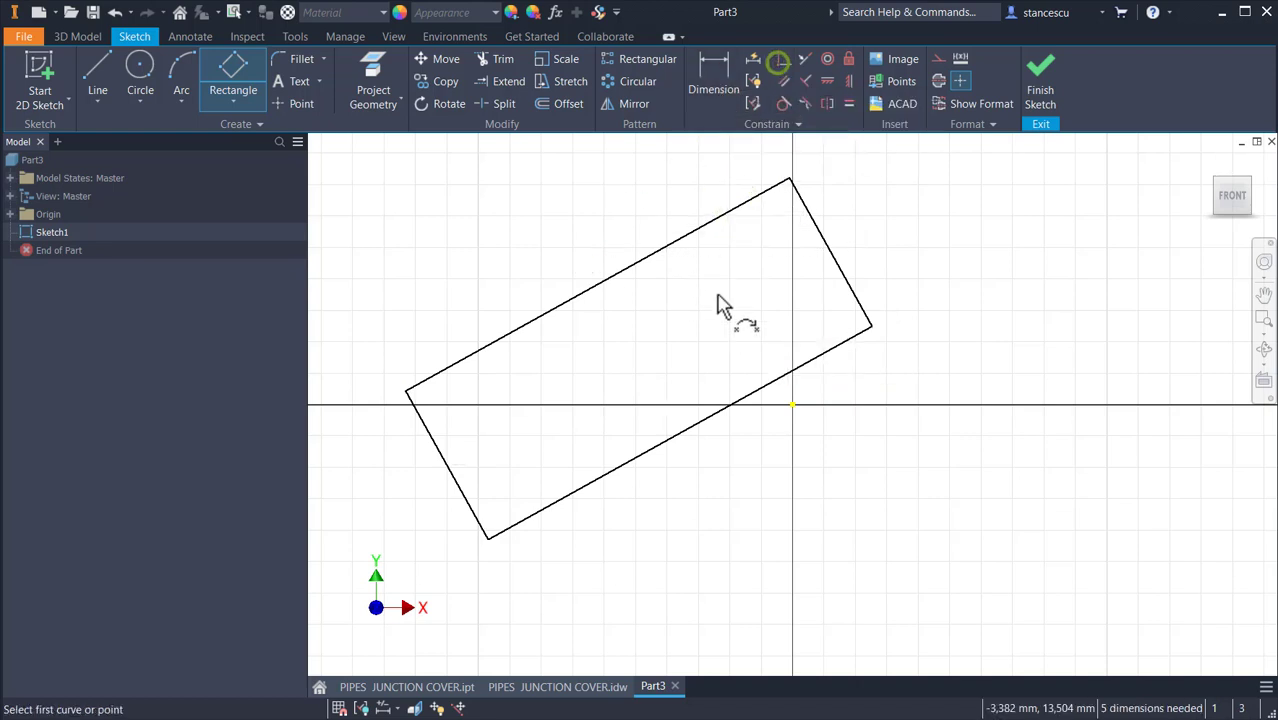
pyautogui.click(799, 400)
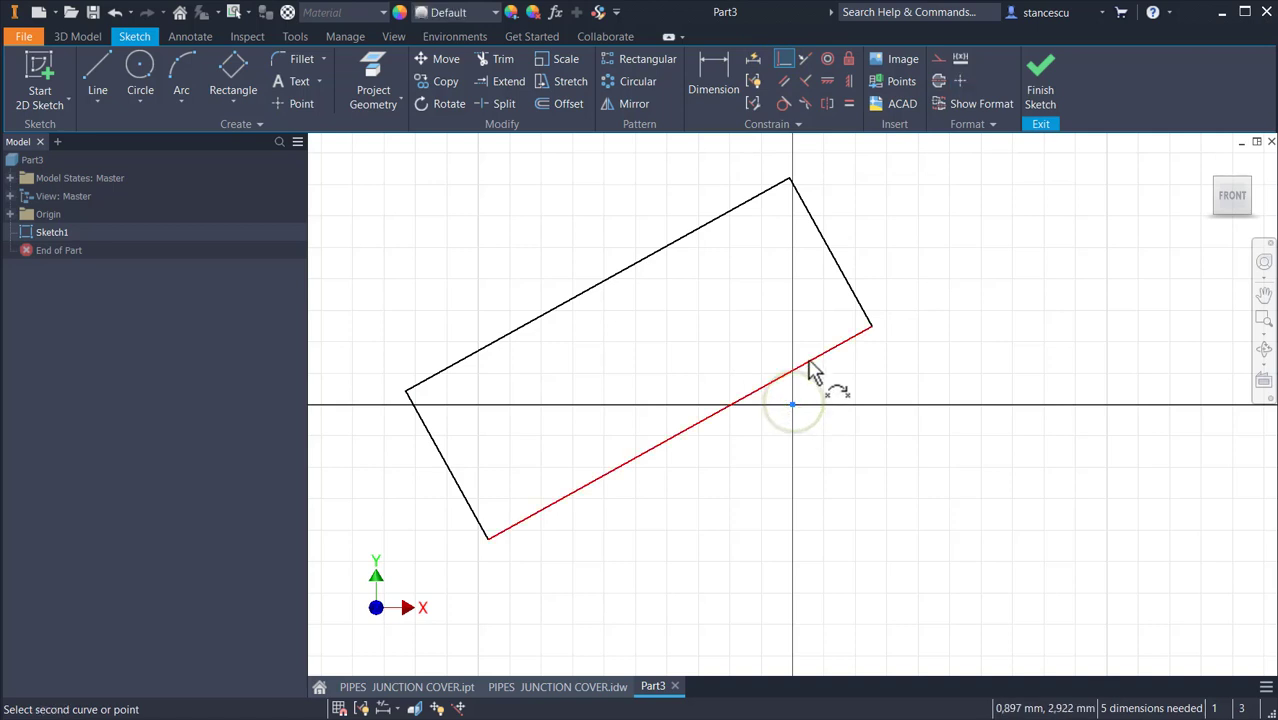
pyautogui.click(810, 364)
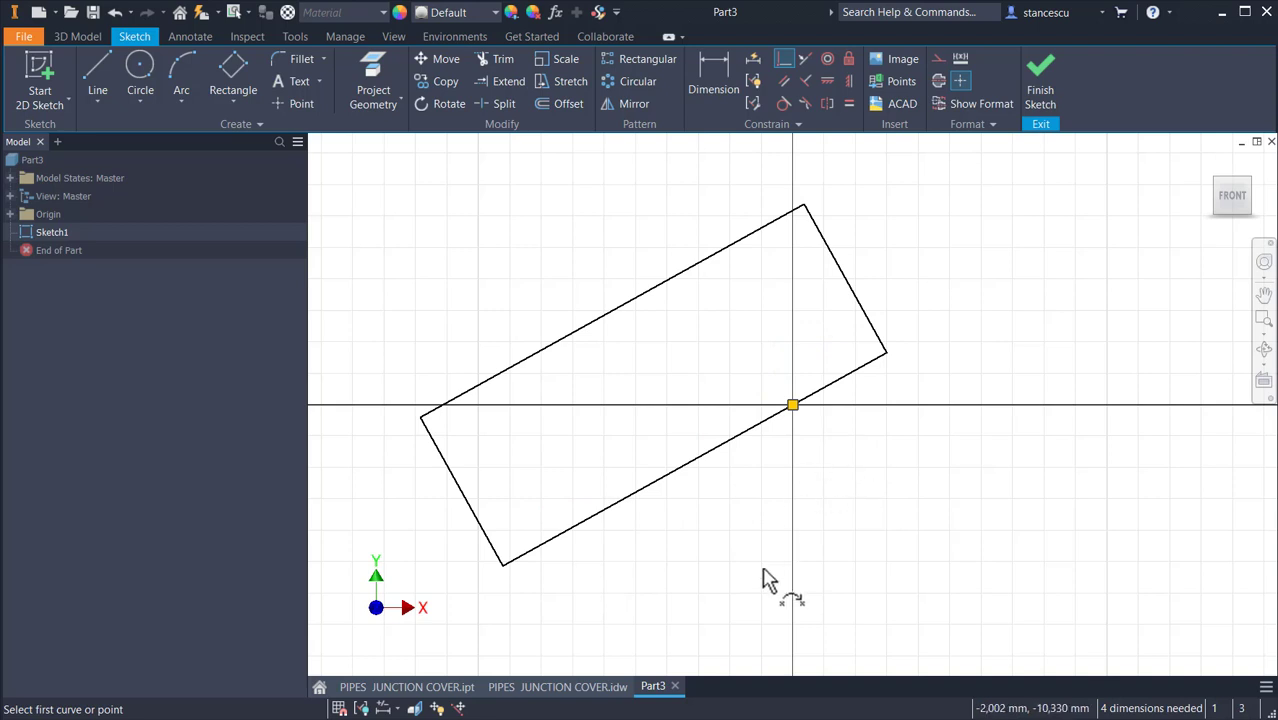
# Dimension the rectangle's width as 10,5
pyautogui.click(709, 75)
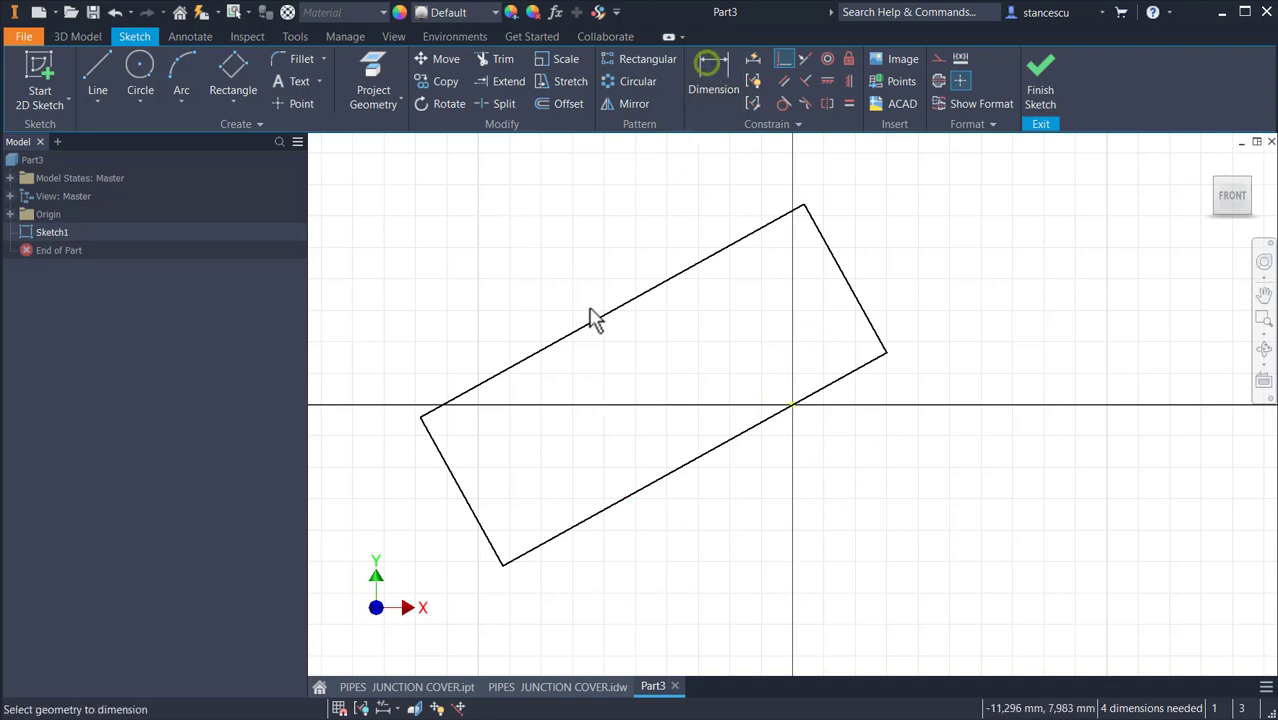
pyautogui.click(562, 346)
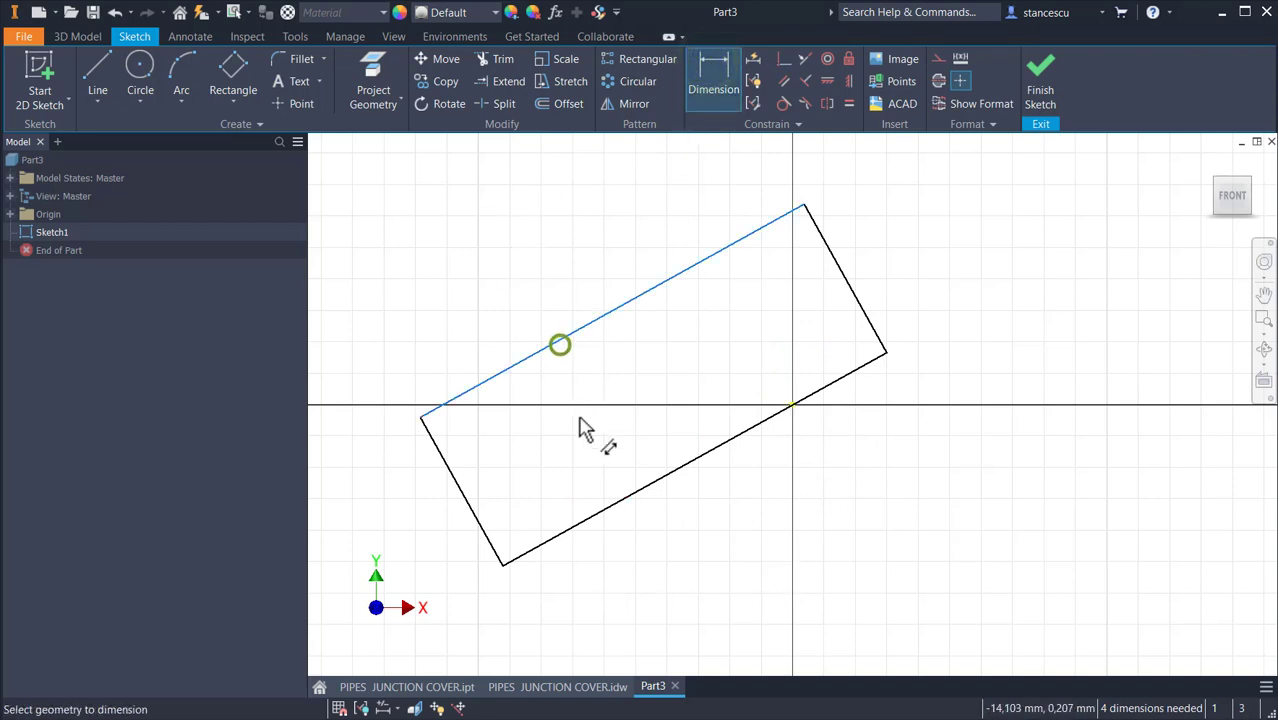
pyautogui.click(641, 501)
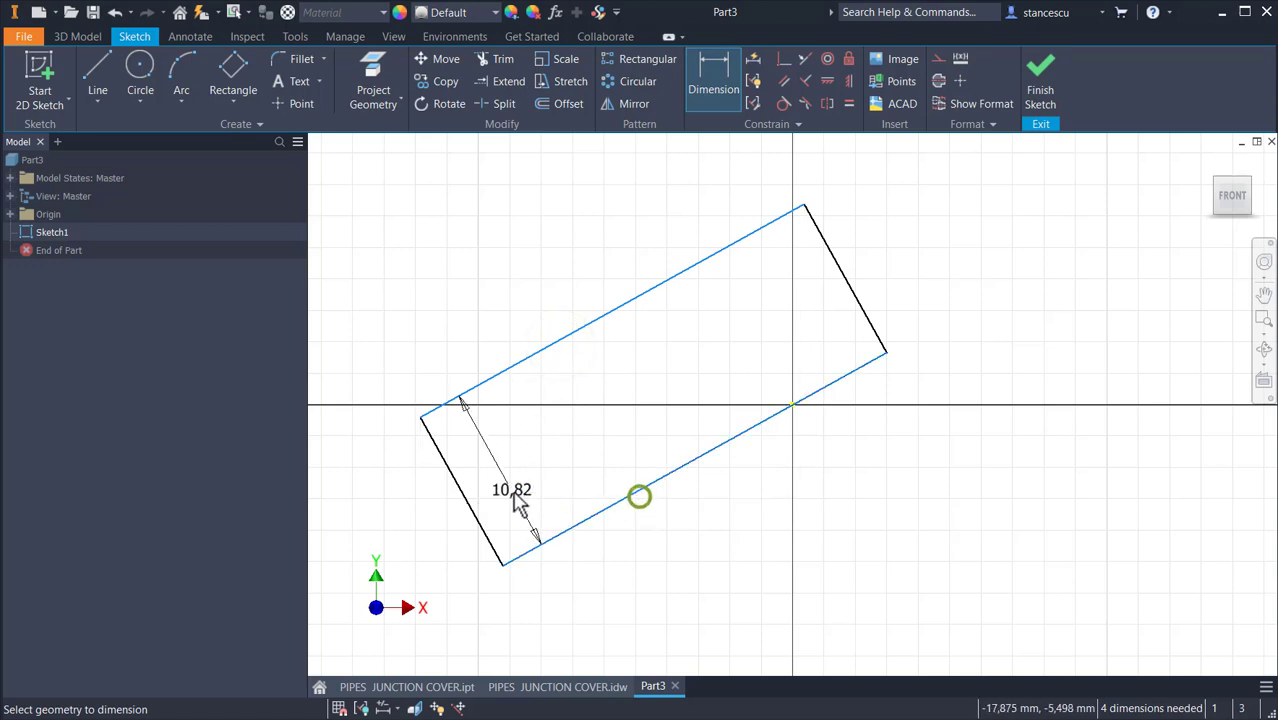
pyautogui.click(414, 530)
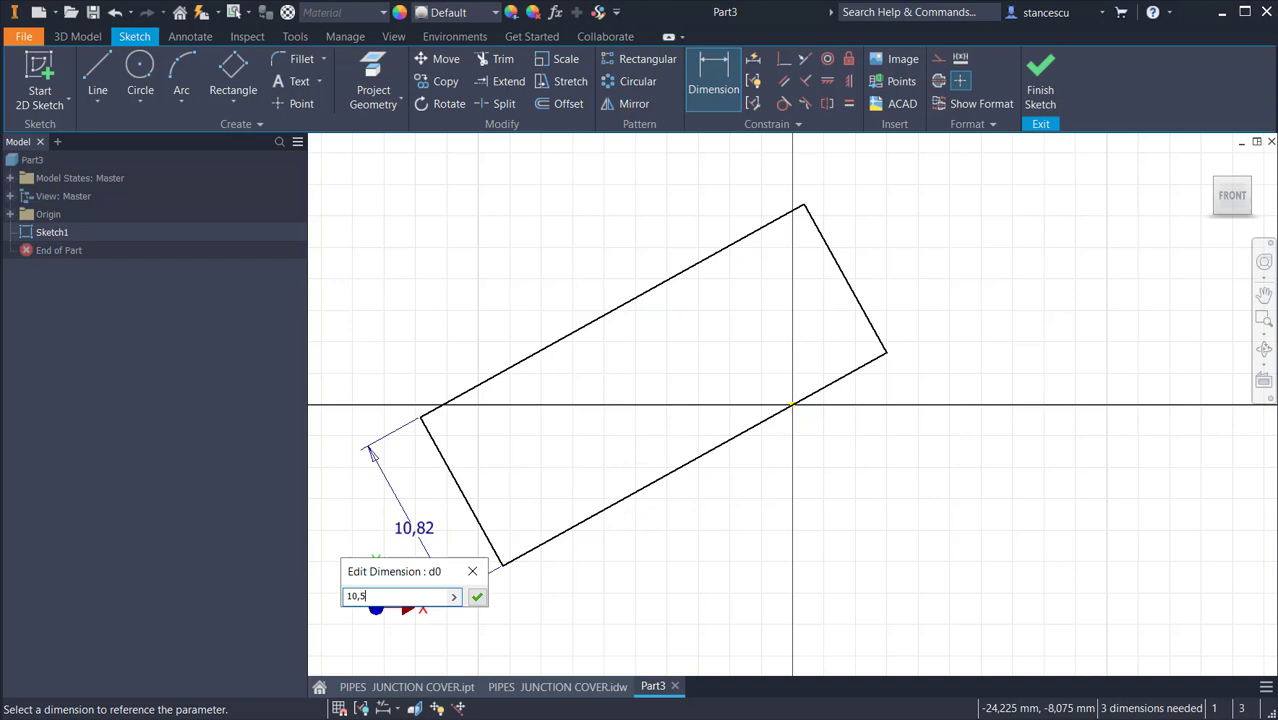
pyautogui.write('10,5')
pyautogui.press('Return')
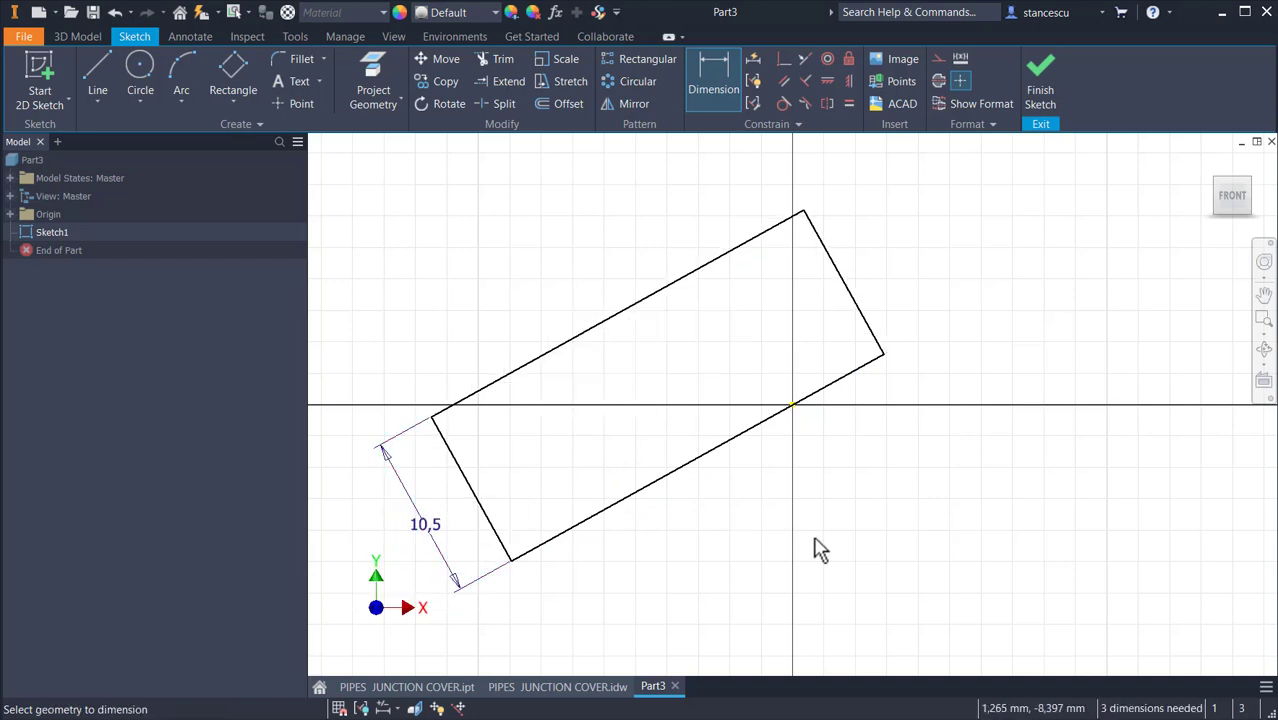
# Add a 30 horizontal dimension from the origin to the corner and stretch the far end outward
pyautogui.click(791, 405)
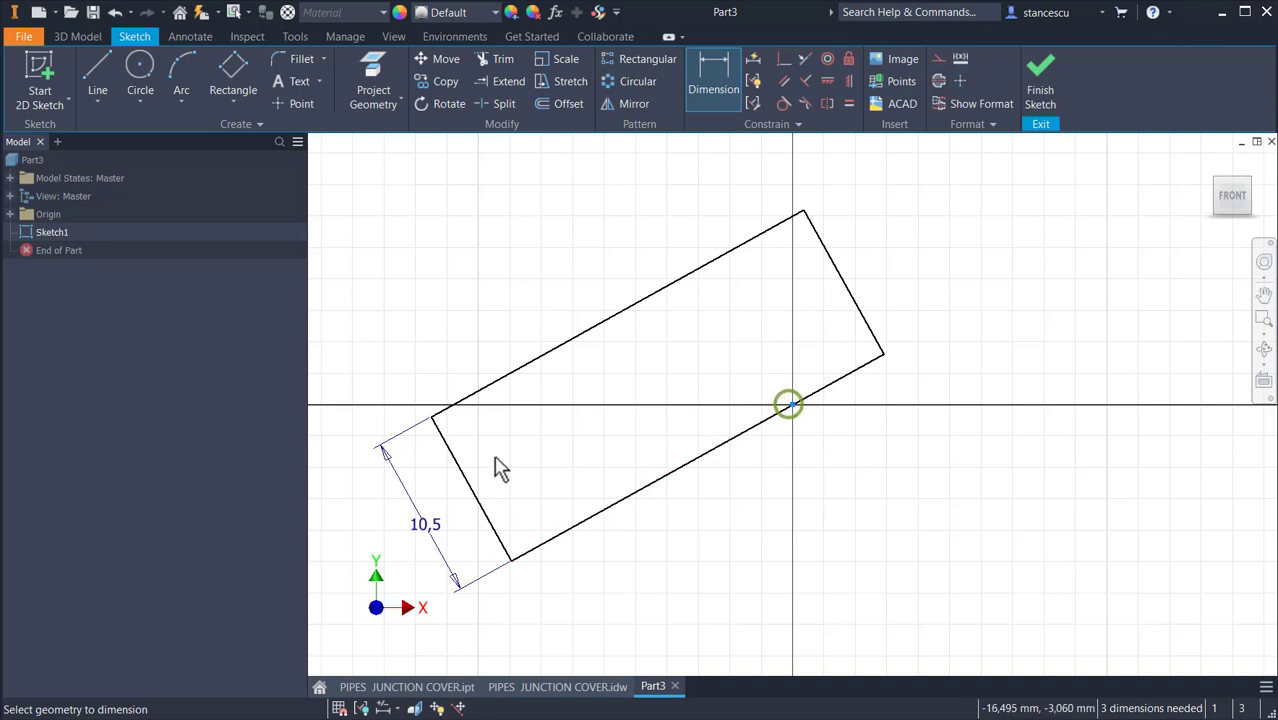
pyautogui.click(431, 419)
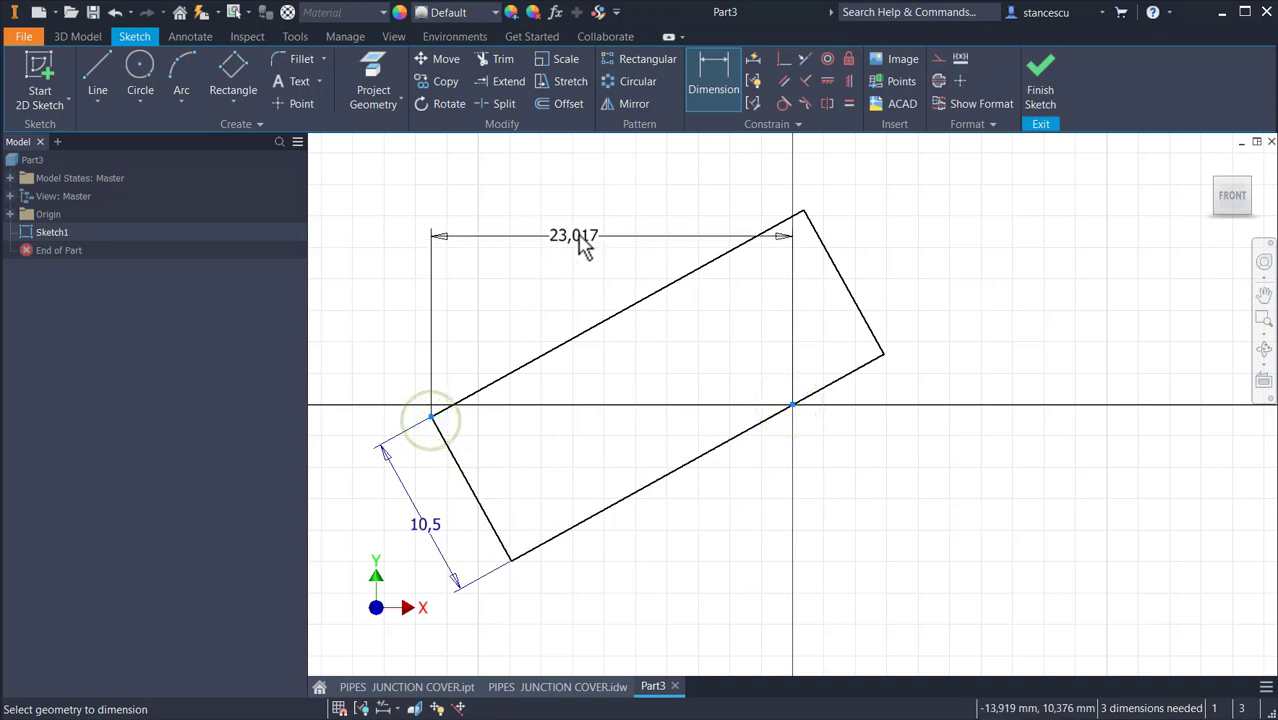
pyautogui.click(577, 229)
pyautogui.write('30')
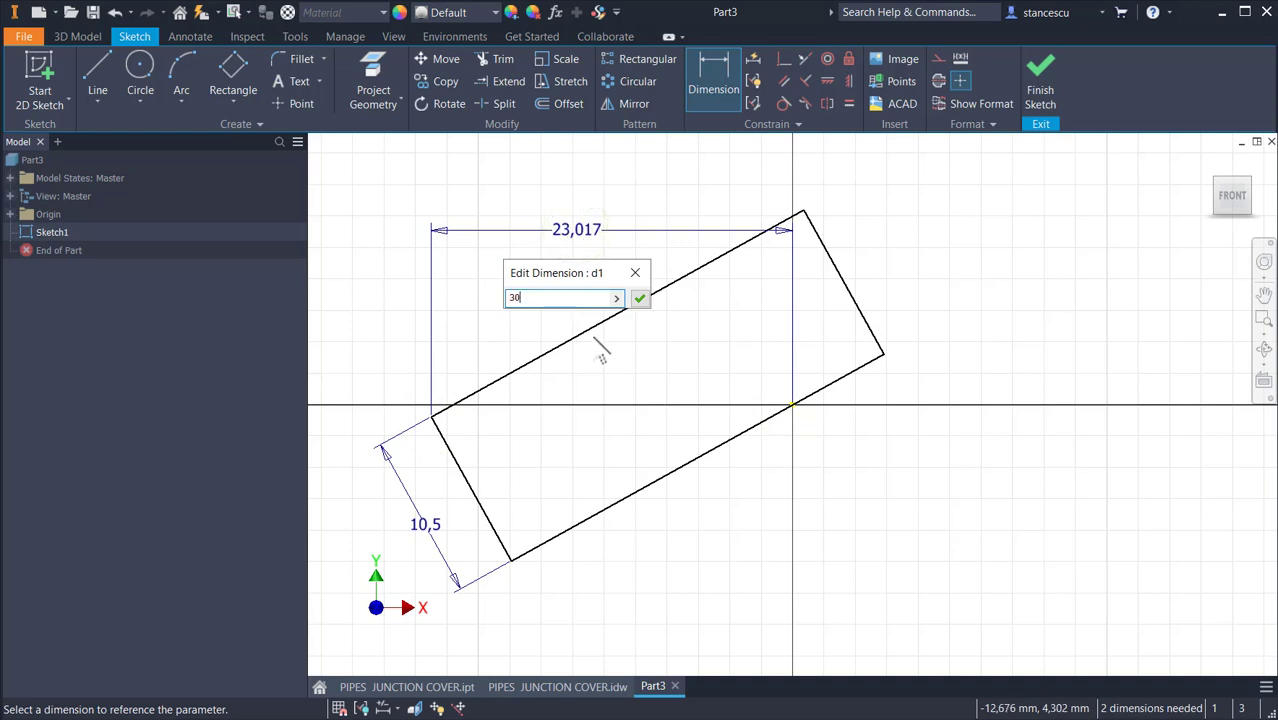
pyautogui.press('Return')
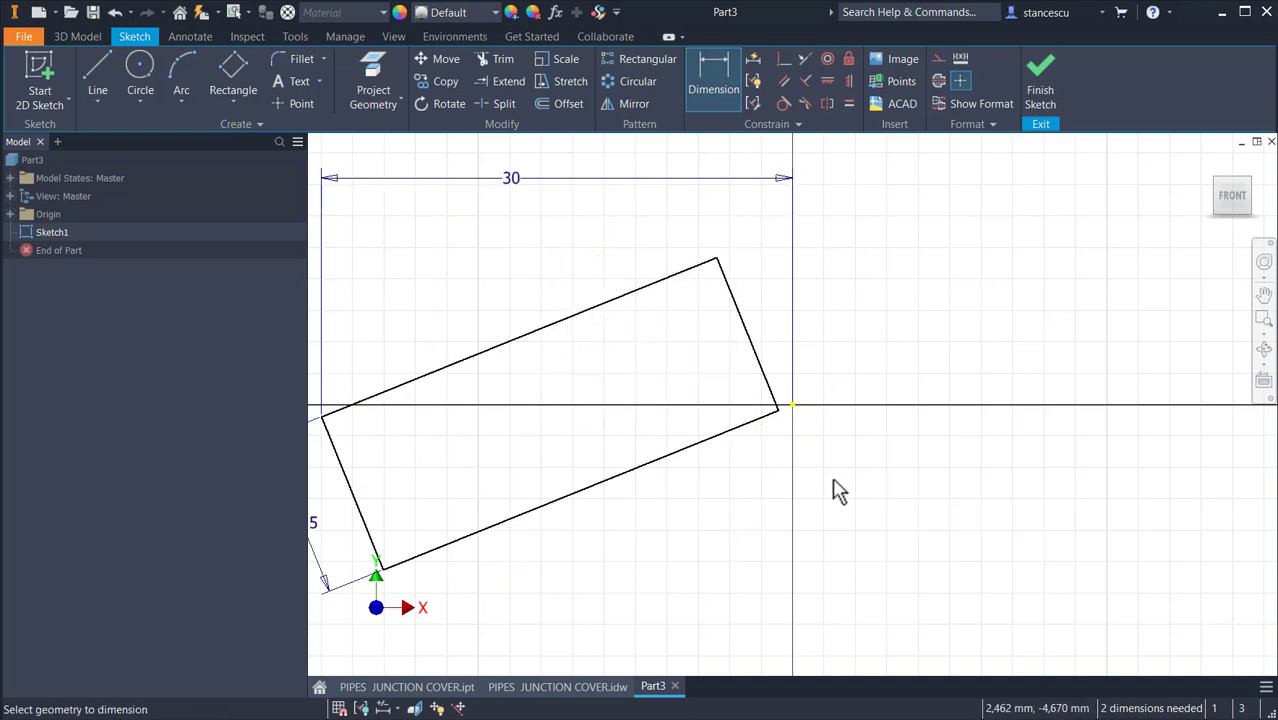
pyautogui.press('Escape')
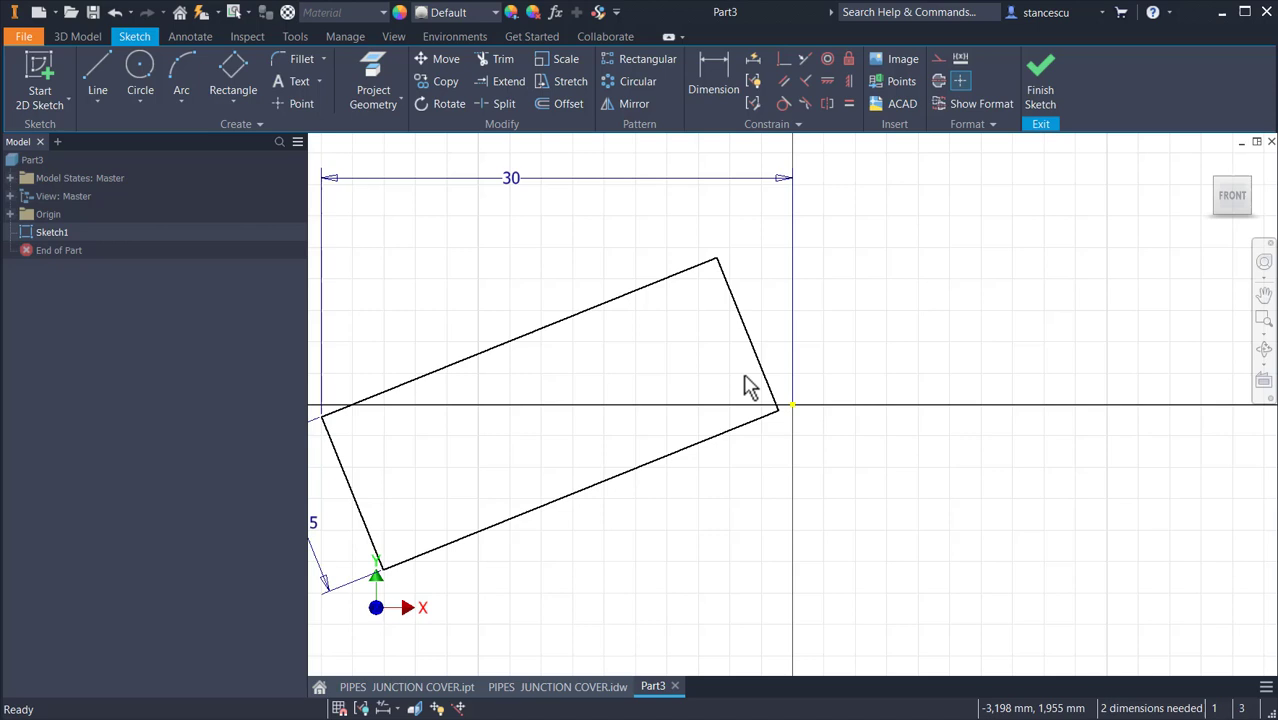
pyautogui.moveTo(773, 388); pyautogui.dragTo(908, 336)
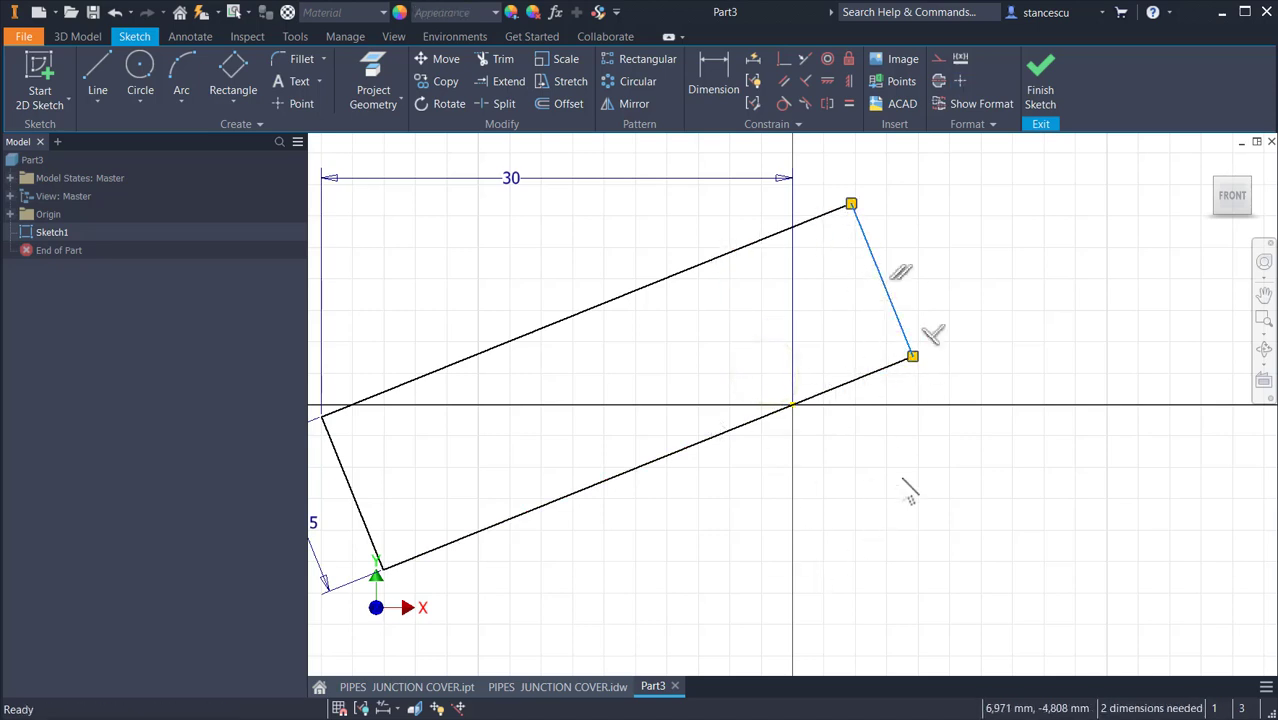
pyautogui.moveTo(910, 497)
pyautogui.mouseDown(button='middle')
pyautogui.moveTo(979, 448)
pyautogui.moveTo(1056, 471)
pyautogui.mouseUp(button='middle')
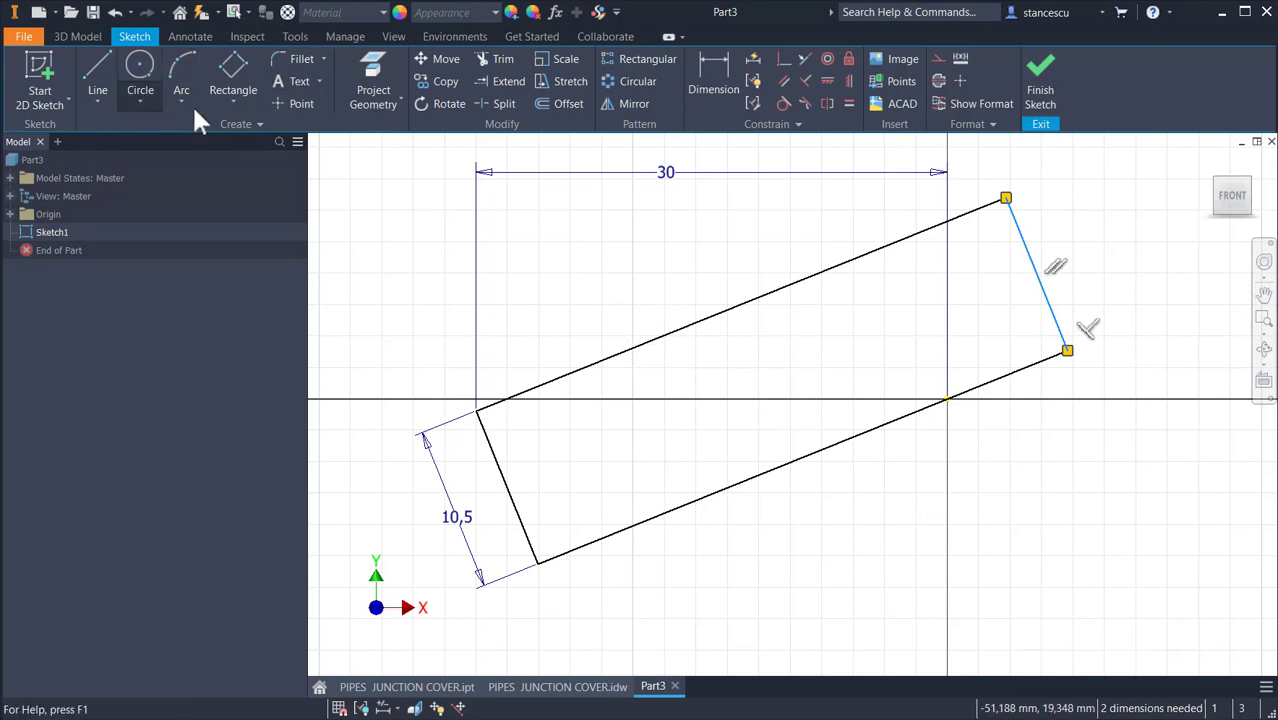
# Project the X Axis into the sketch and make it construction geometry
pyautogui.click(373, 88)
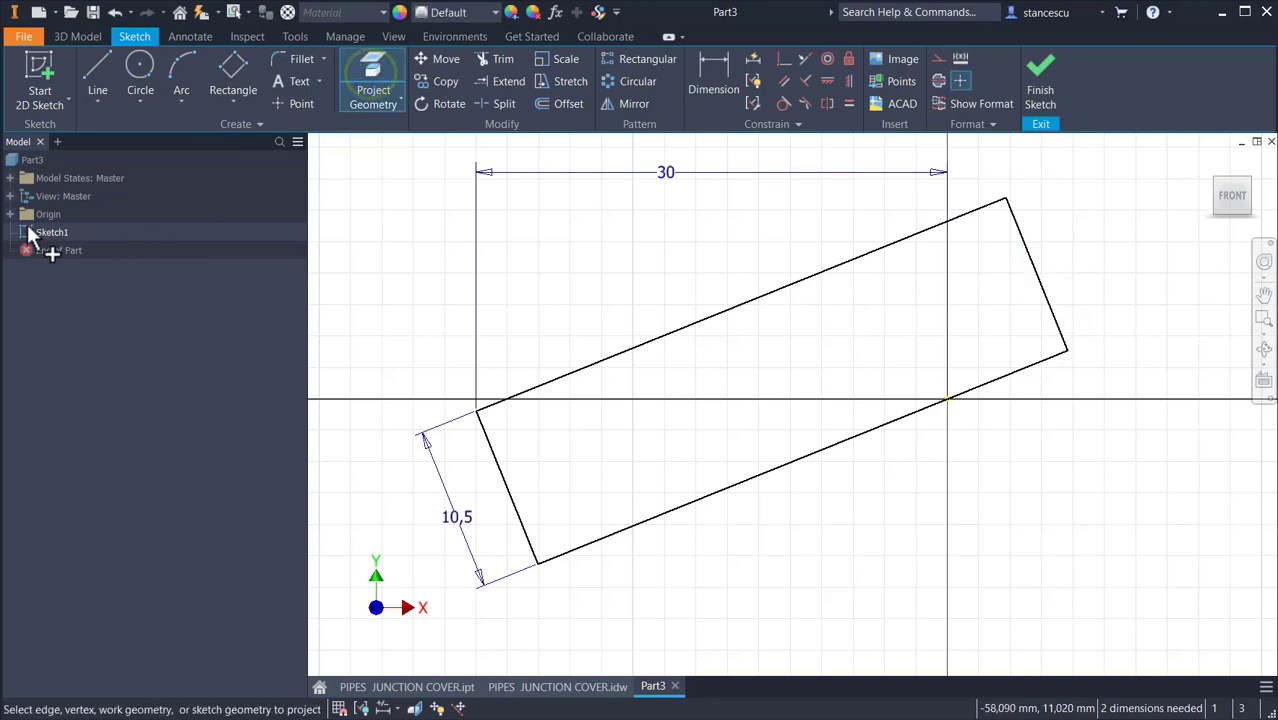
pyautogui.click(12, 214)
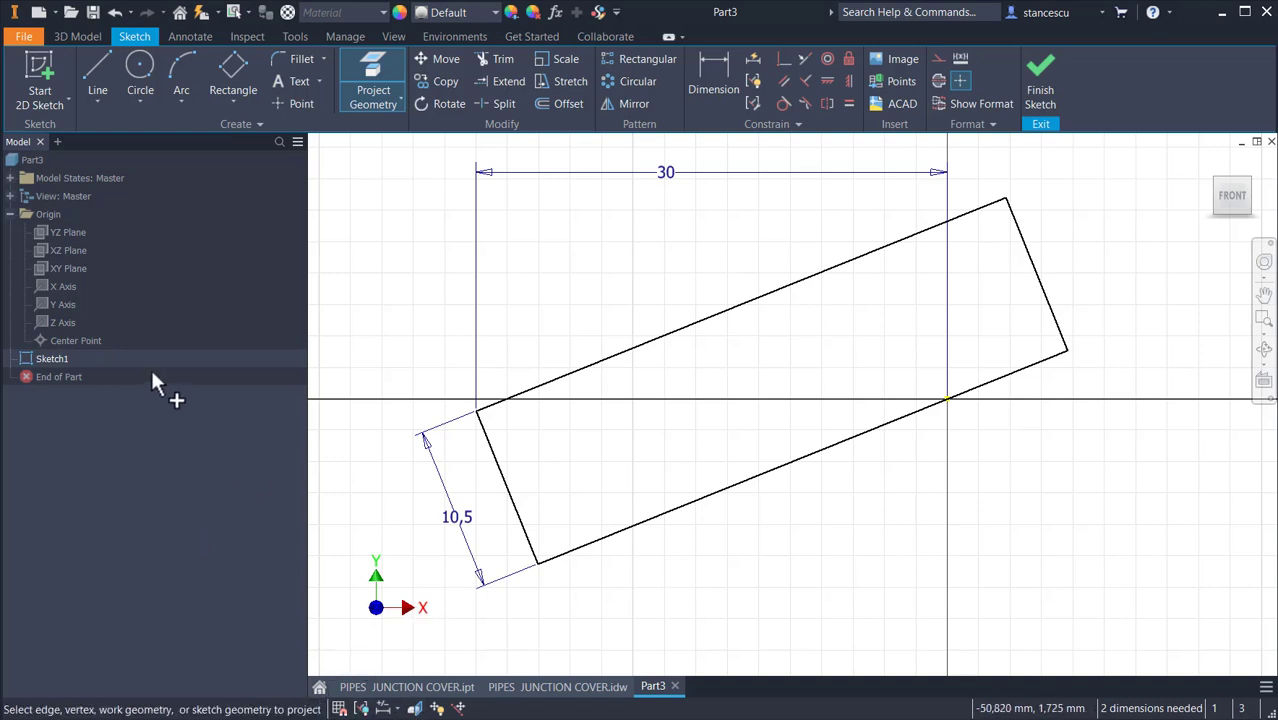
pyautogui.click(43, 285)
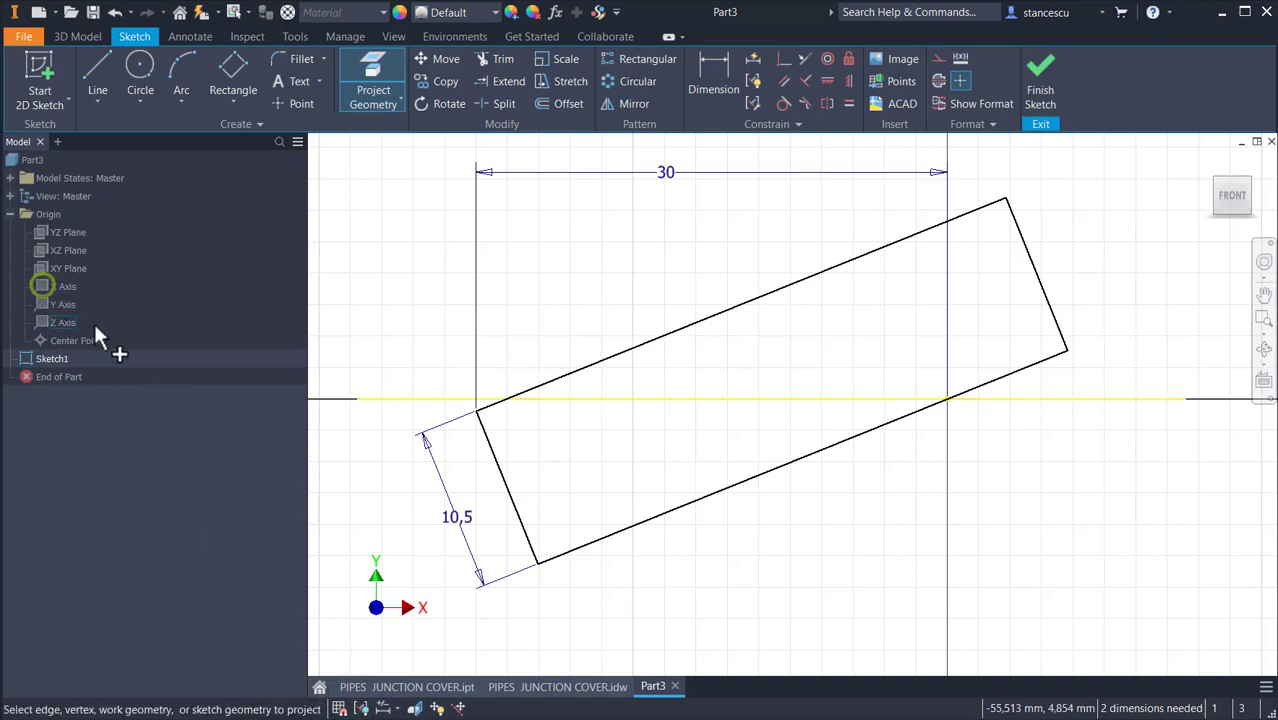
pyautogui.press('Escape')
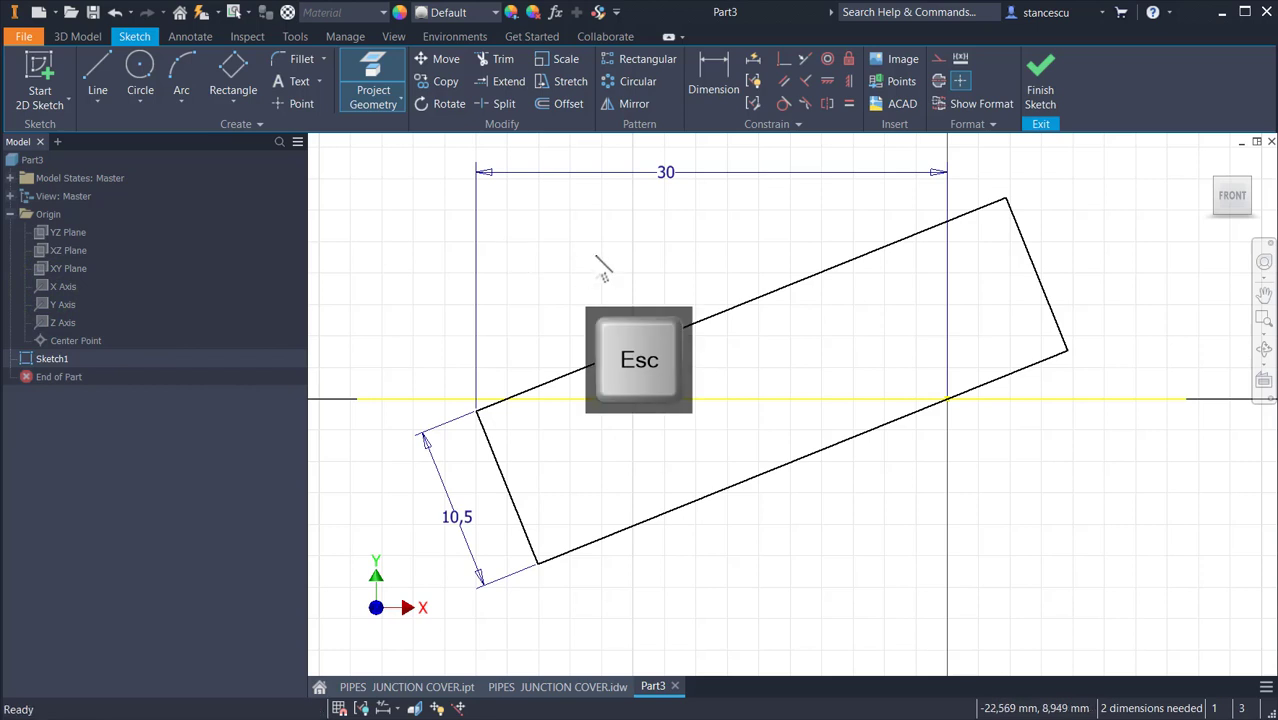
pyautogui.moveTo(736, 366); pyautogui.dragTo(690, 468)
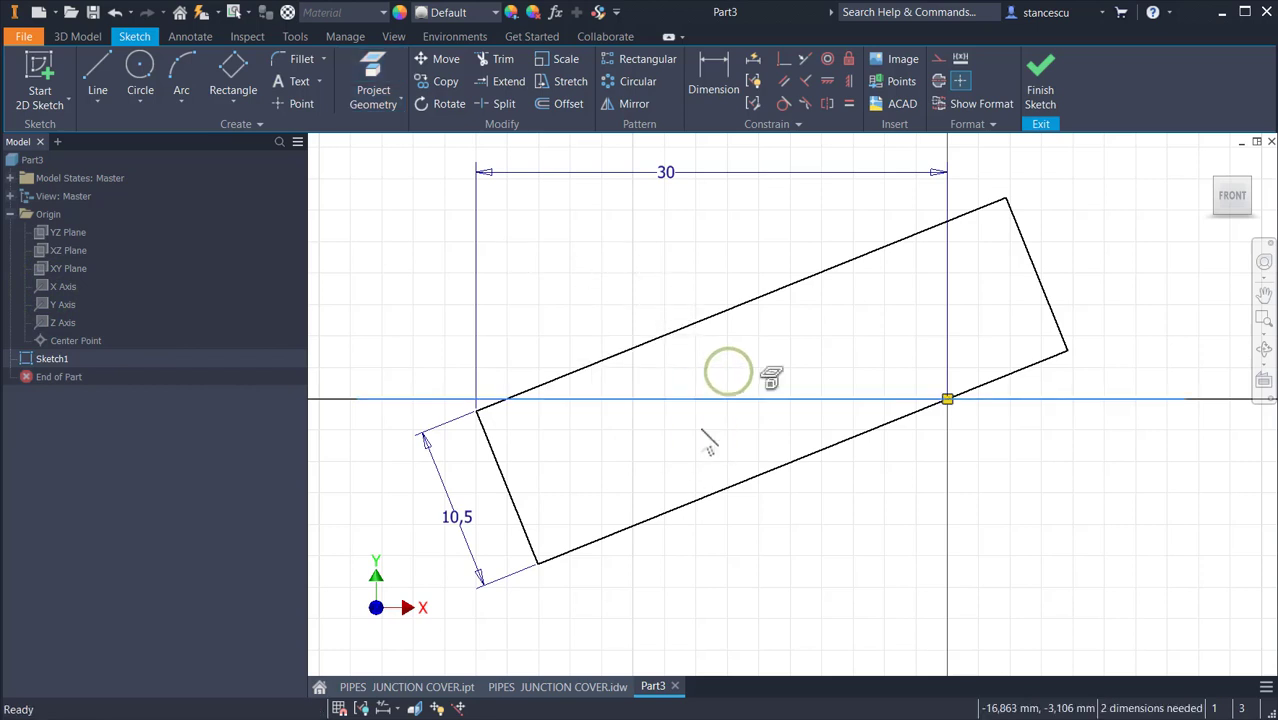
pyautogui.click(932, 62)
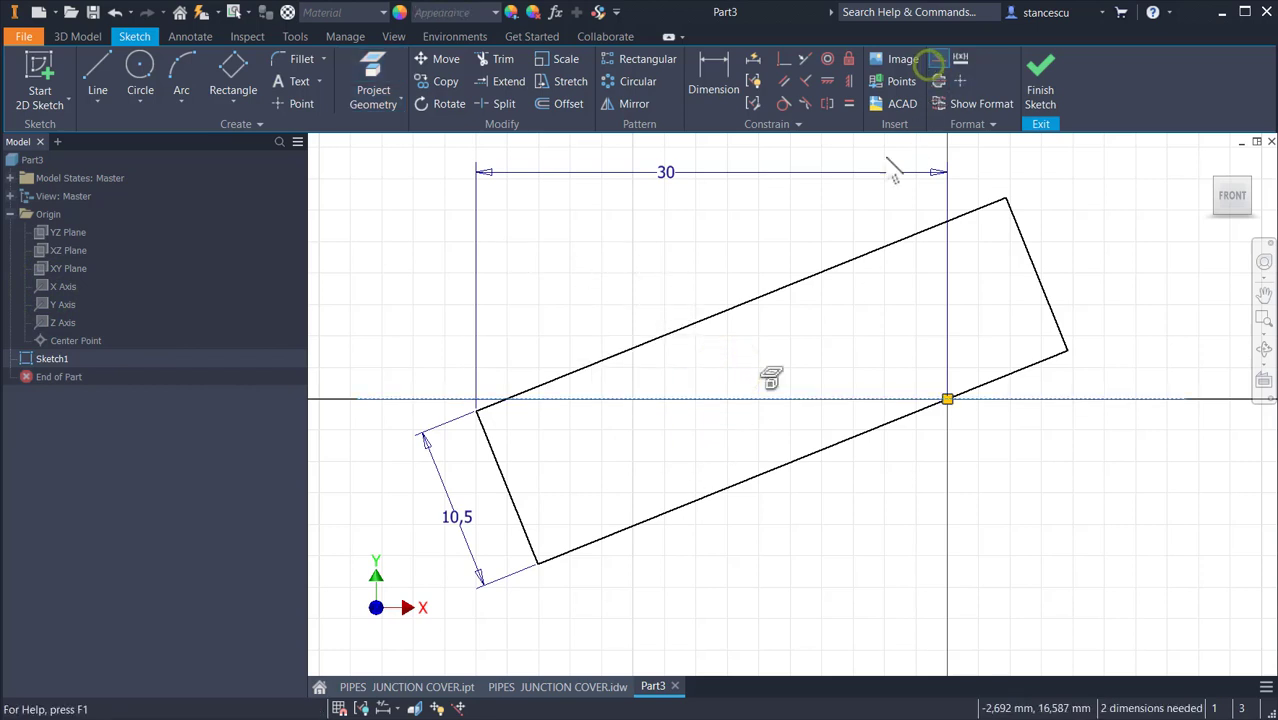
pyautogui.click(694, 221)
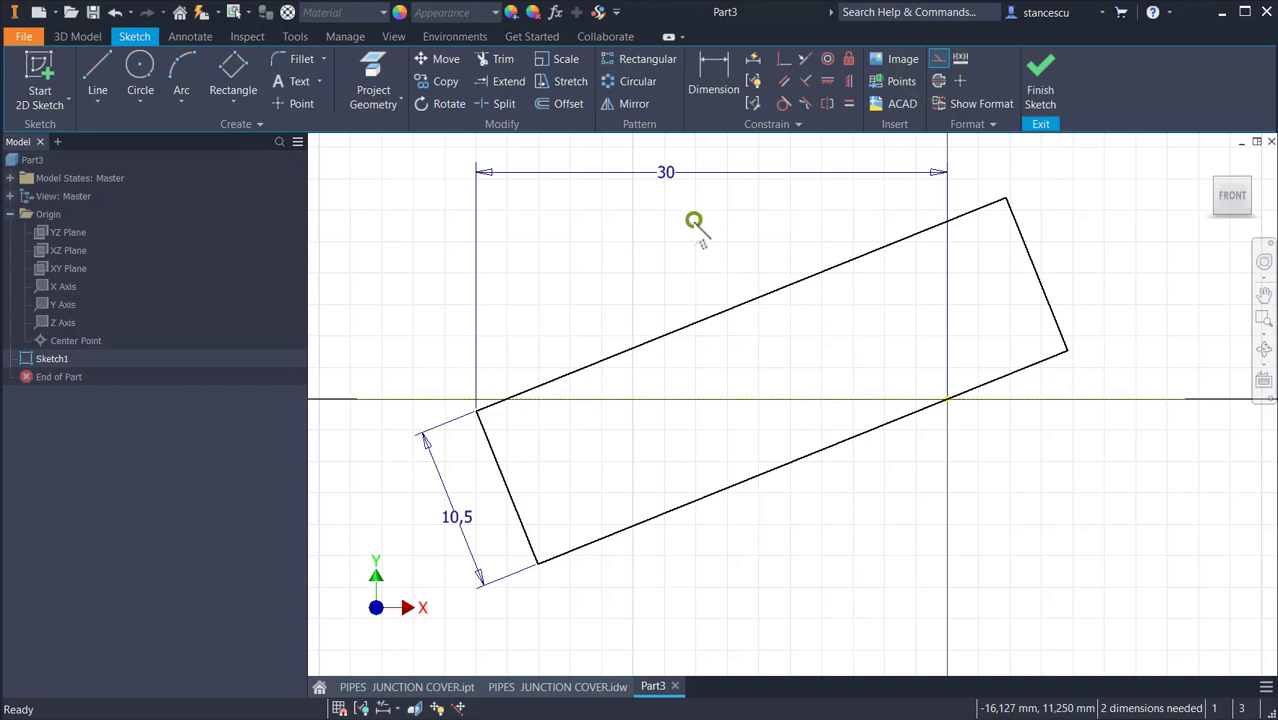
# Dimension the rectangle's tilt to the projected X axis as 20°
pyautogui.click(705, 70)
pyautogui.click(711, 400)
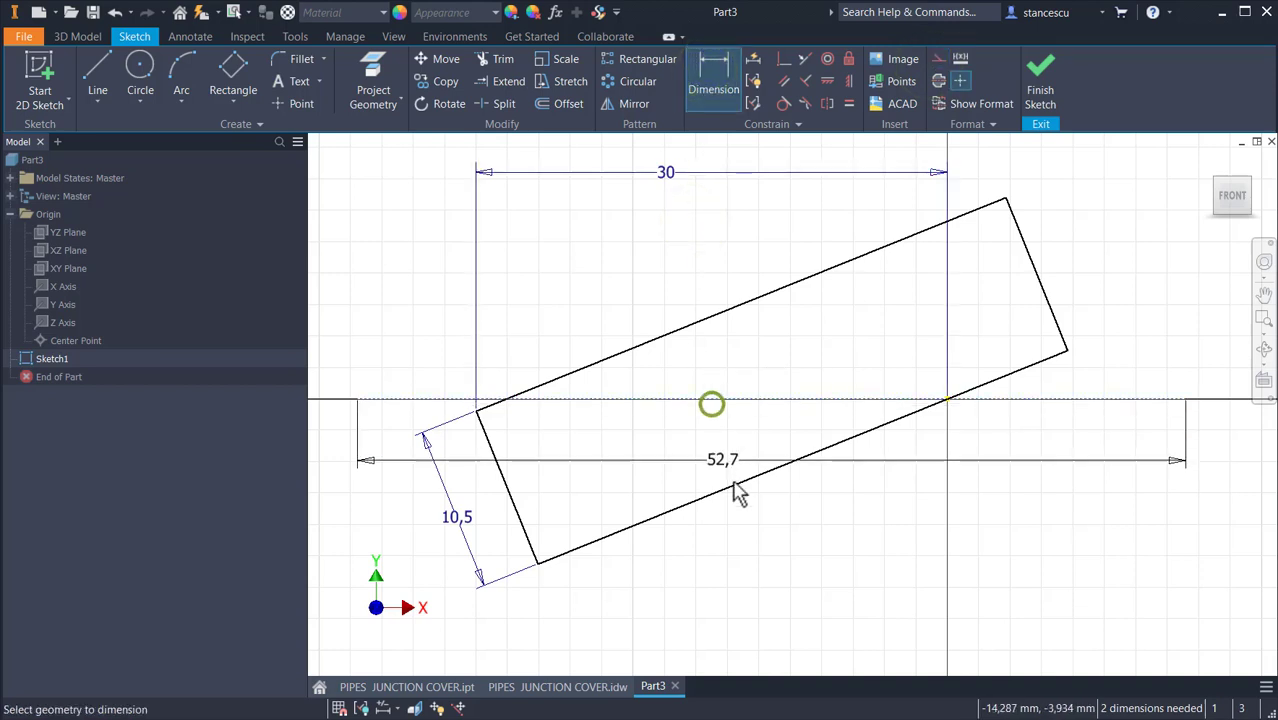
pyautogui.click(730, 482)
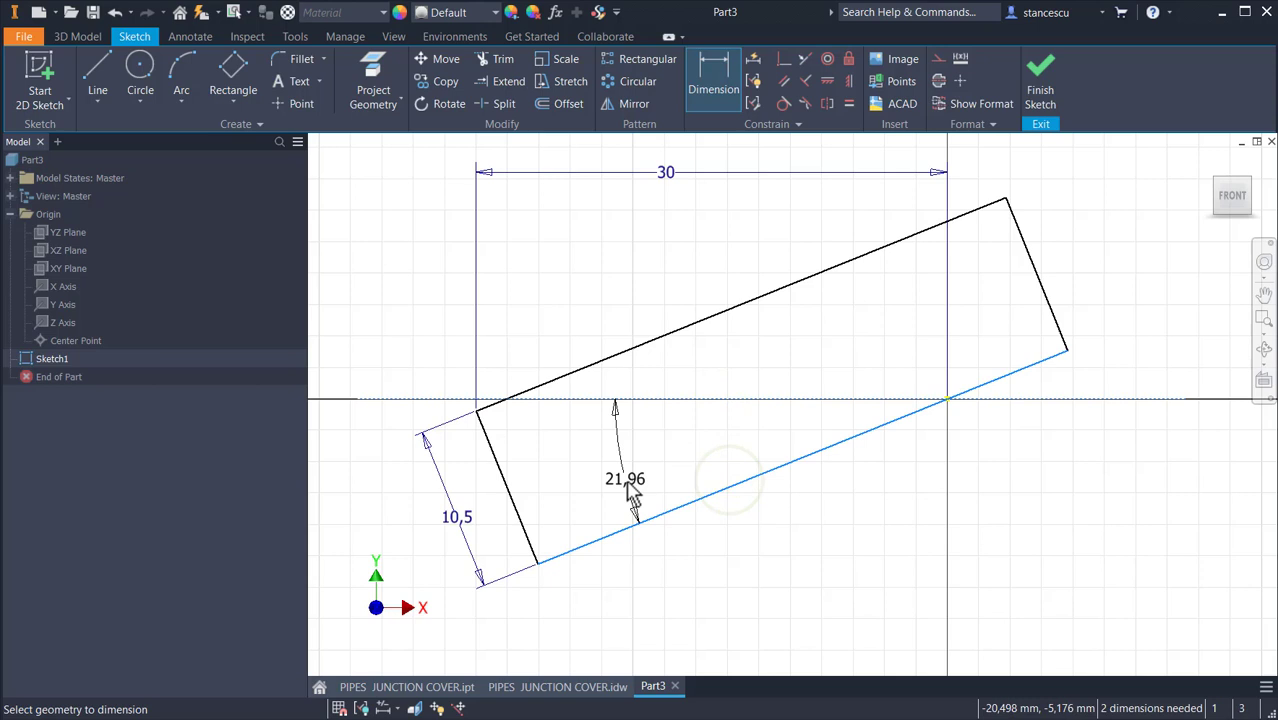
pyautogui.click(632, 492)
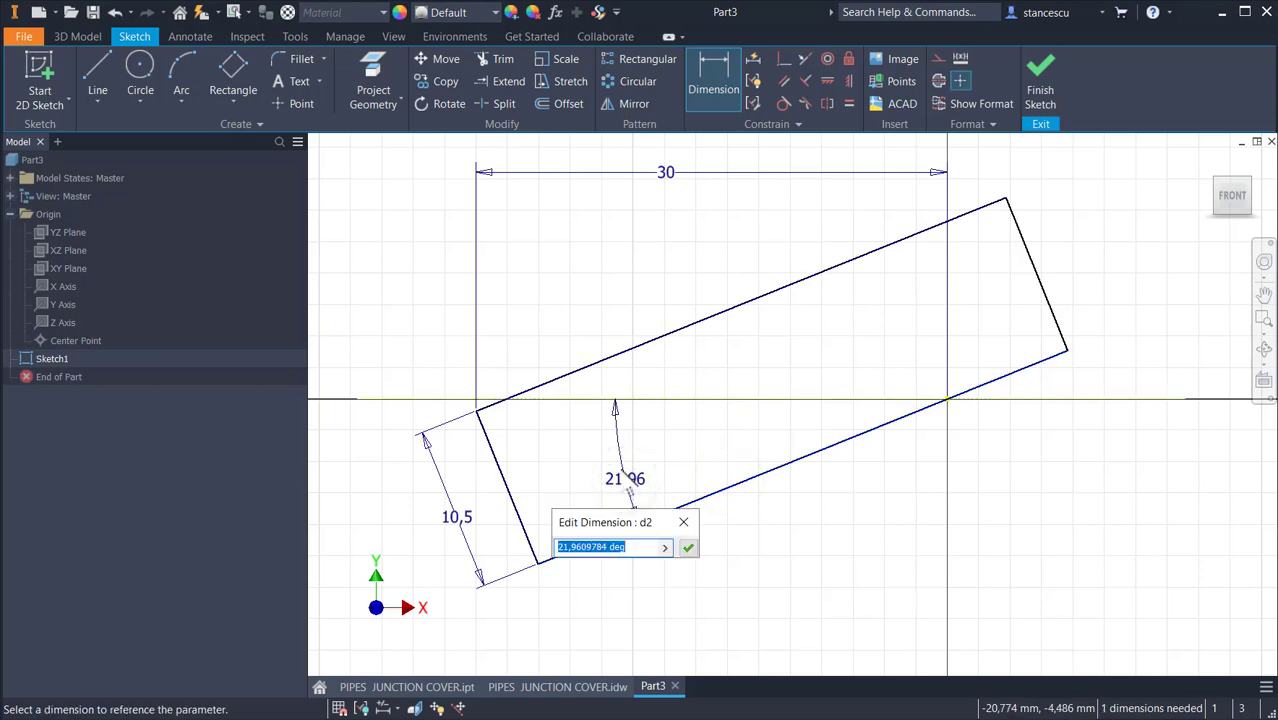
pyautogui.write('20')
pyautogui.press('Return')
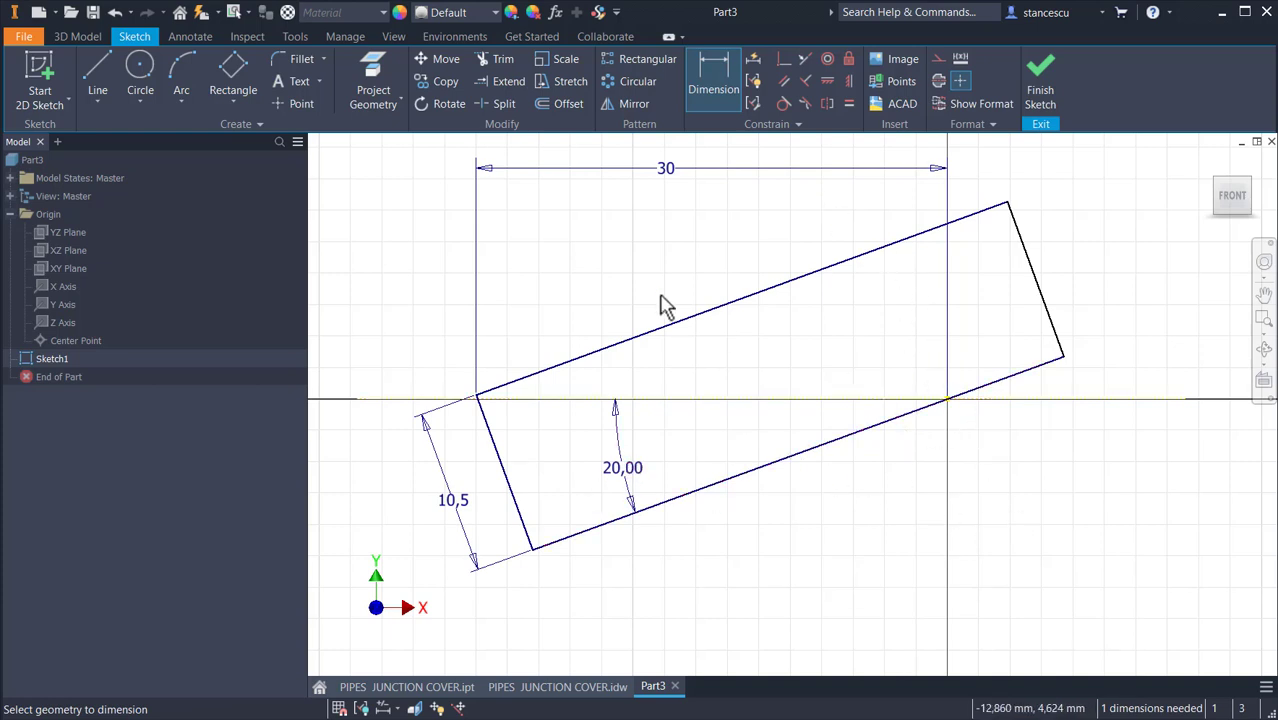
# Dimension the right end distance from the axis intersection, linked to the 10,5 width d0
pyautogui.click(1038, 292)
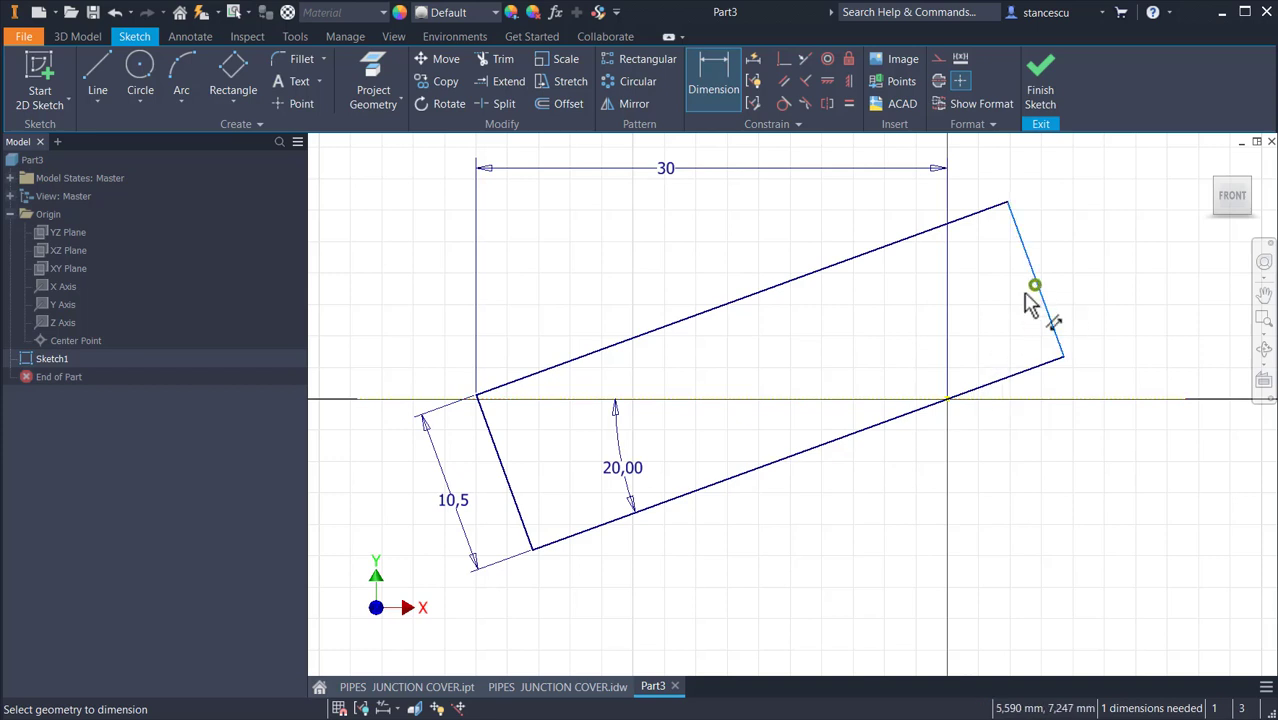
pyautogui.click(949, 401)
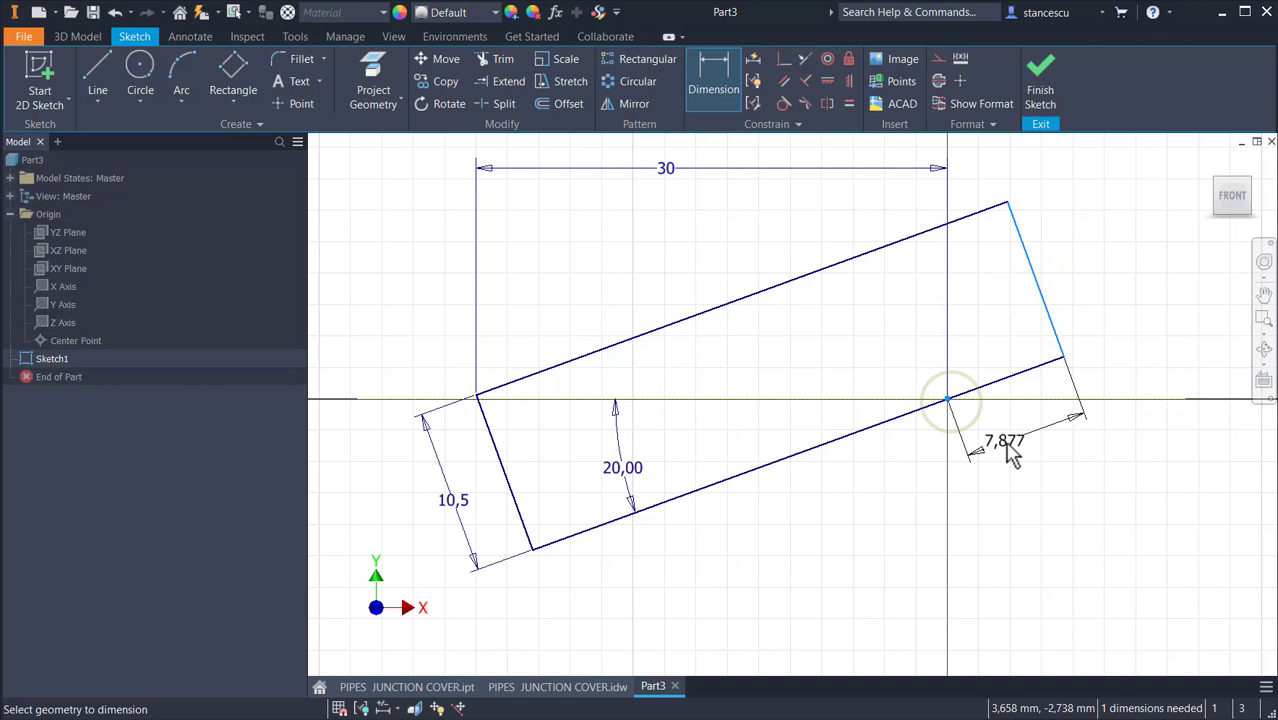
pyautogui.click(1018, 445)
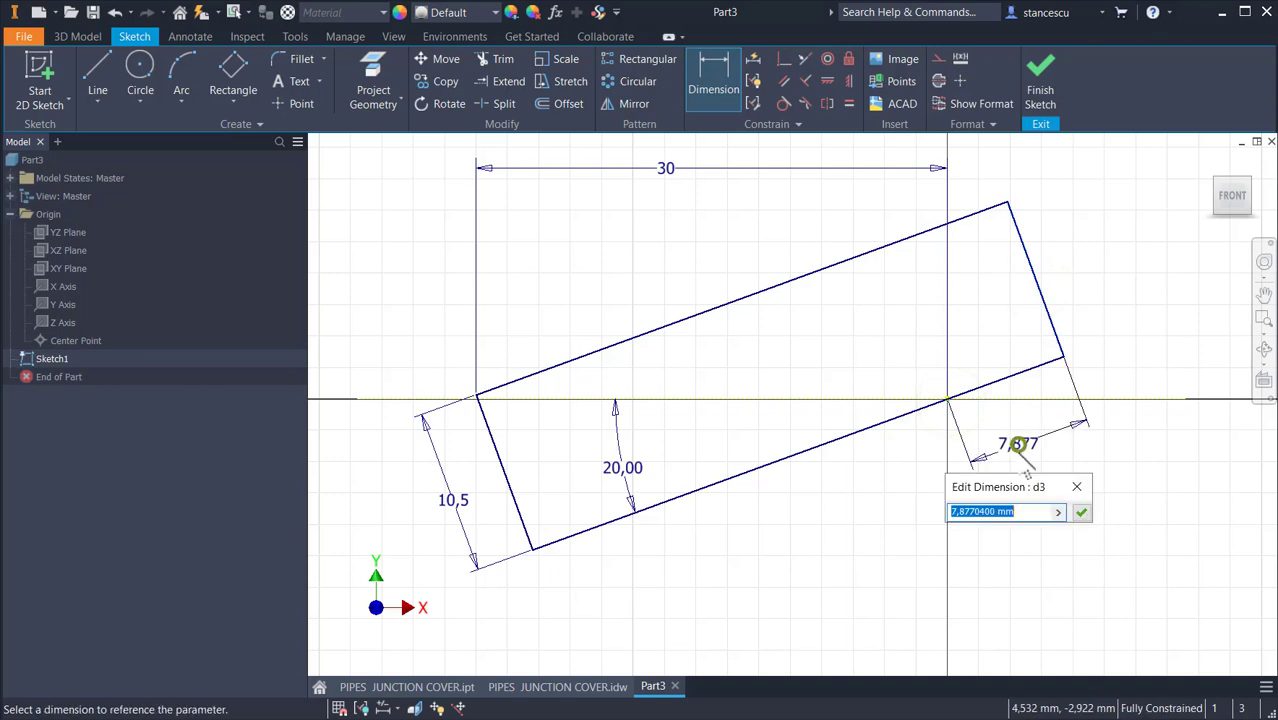
pyautogui.click(456, 514)
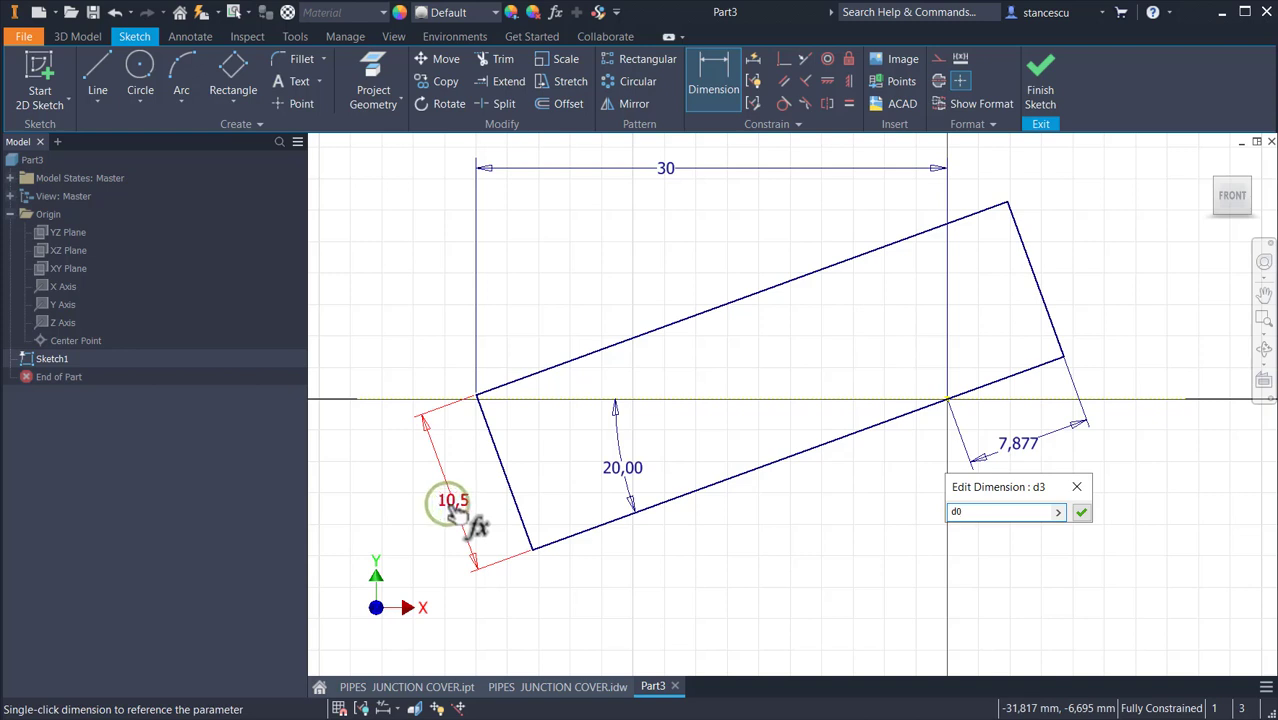
pyautogui.click(1081, 512)
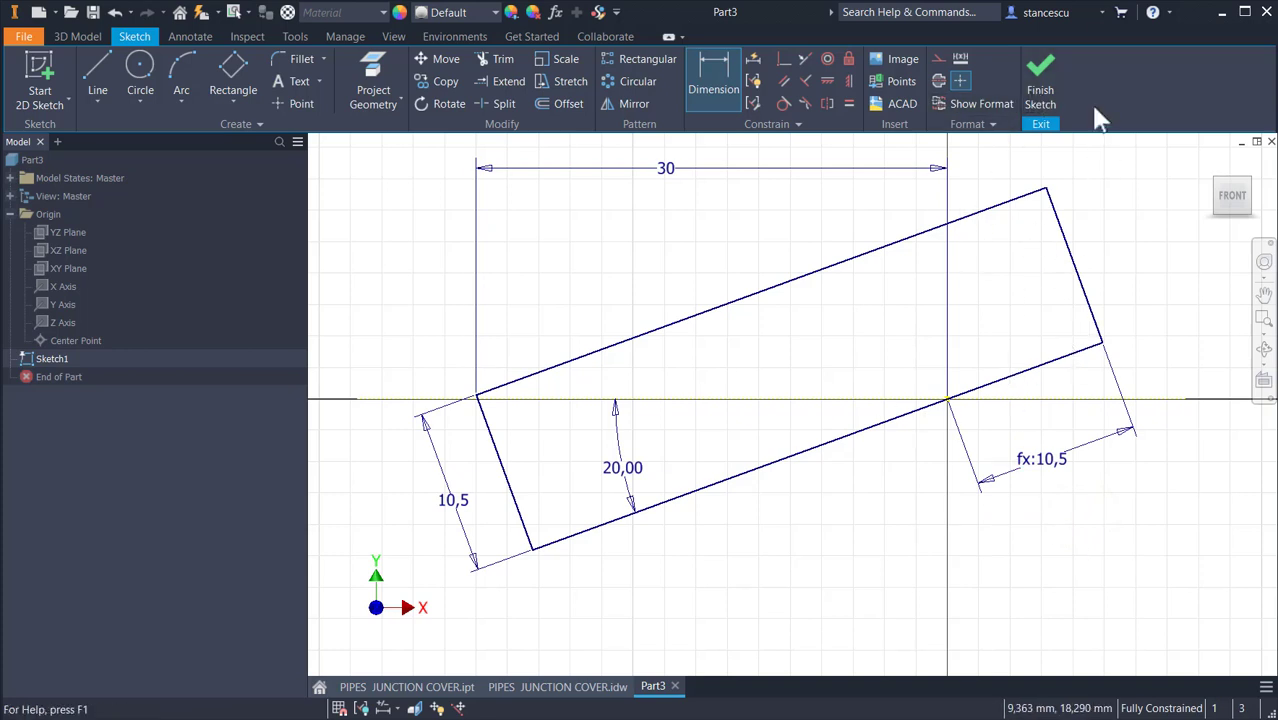
# Finish the sketch and revolve it symmetrically 180° about its bottom edge
pyautogui.click(1040, 90)
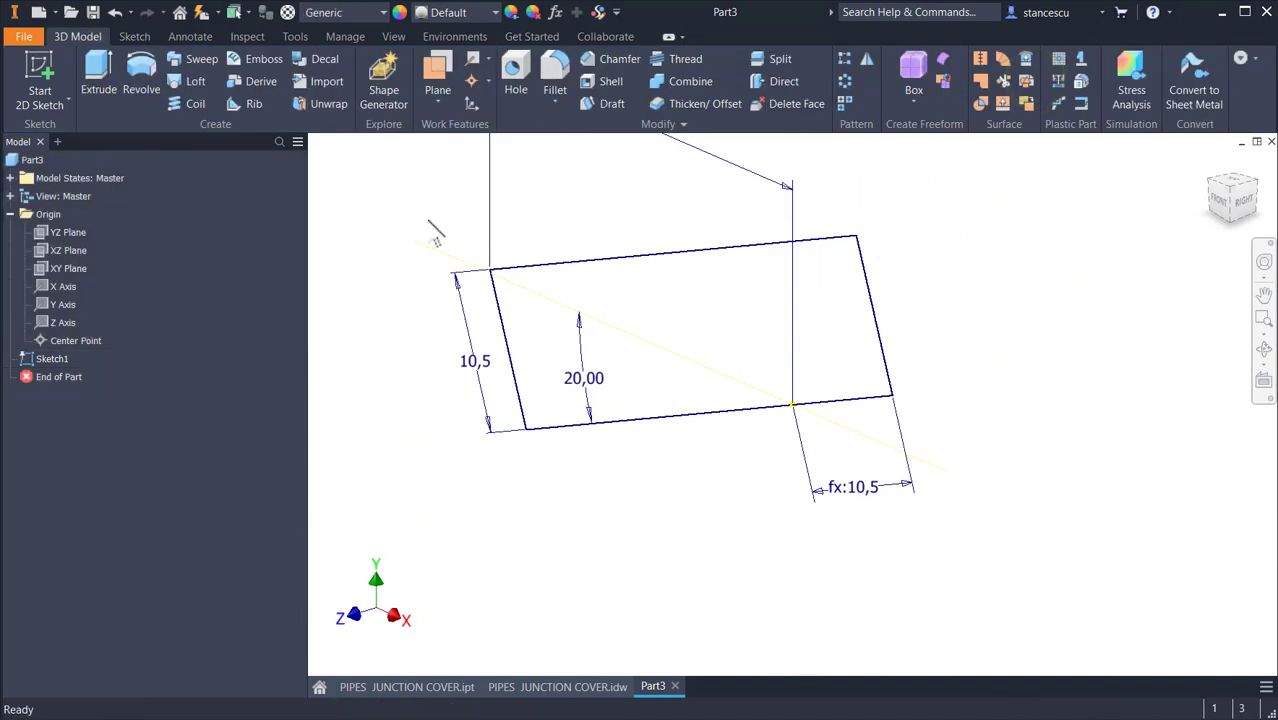
pyautogui.click(108, 76)
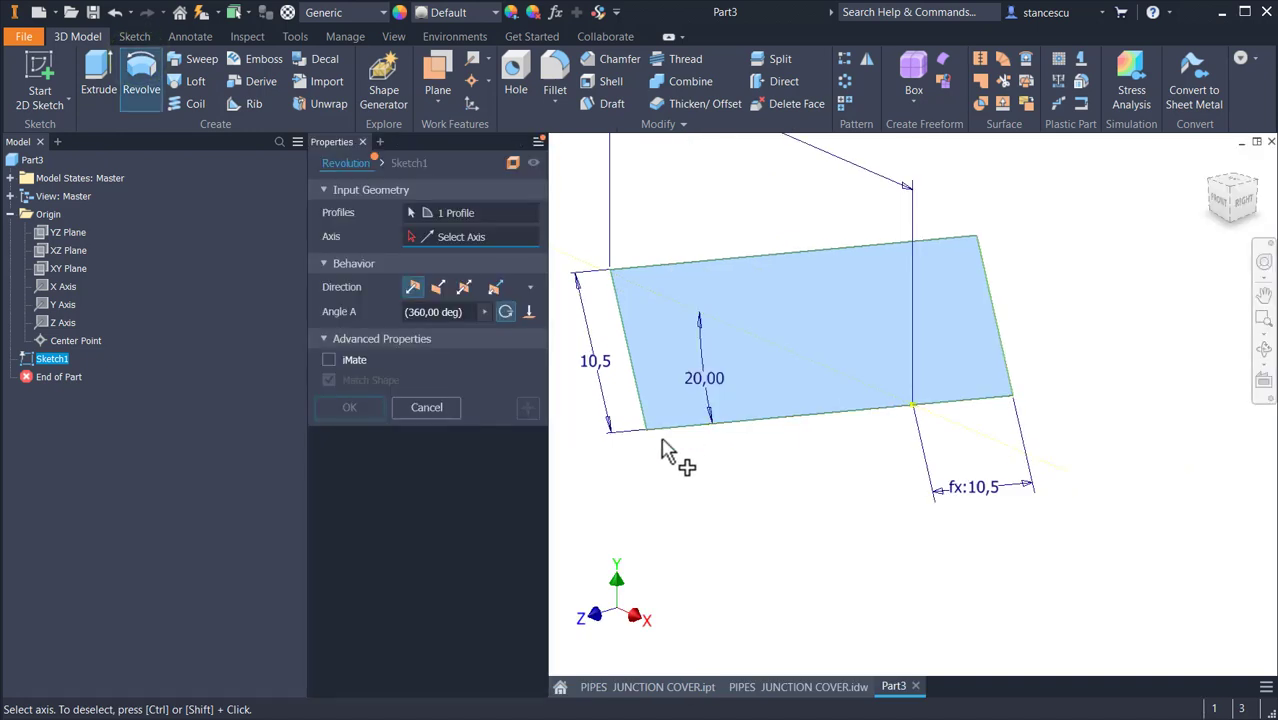
pyautogui.click(818, 433)
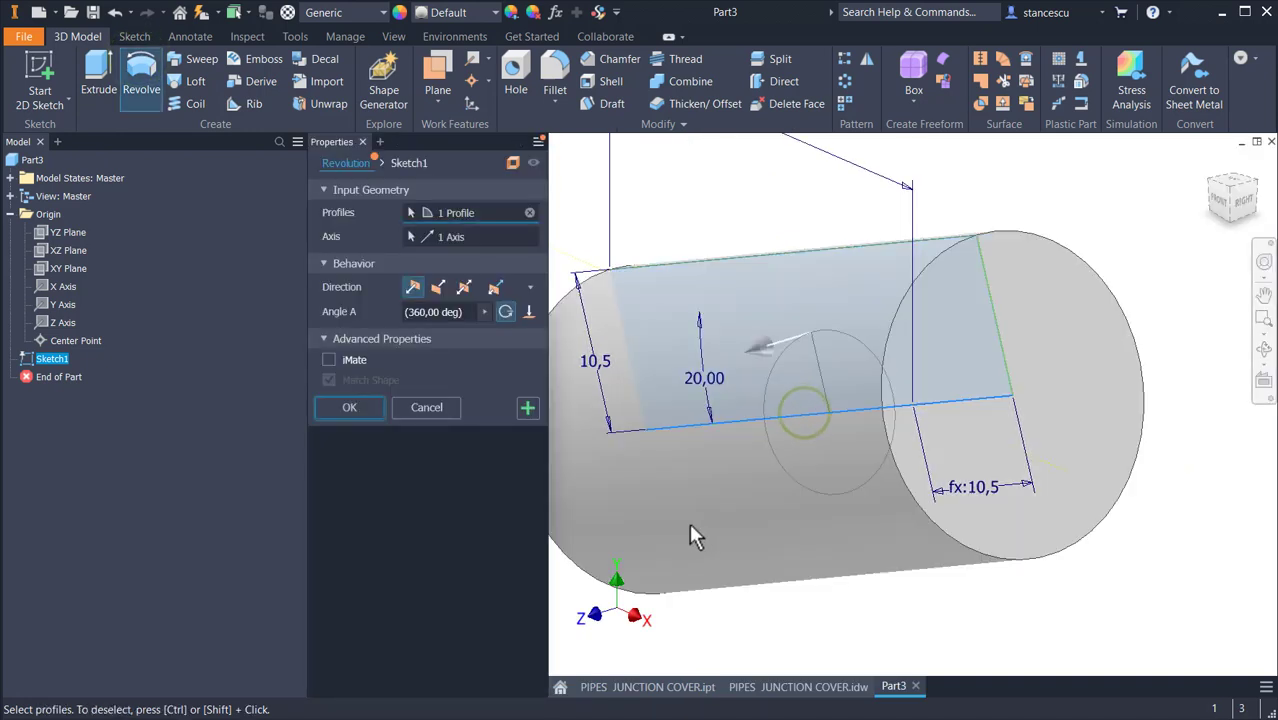
pyautogui.click(465, 289)
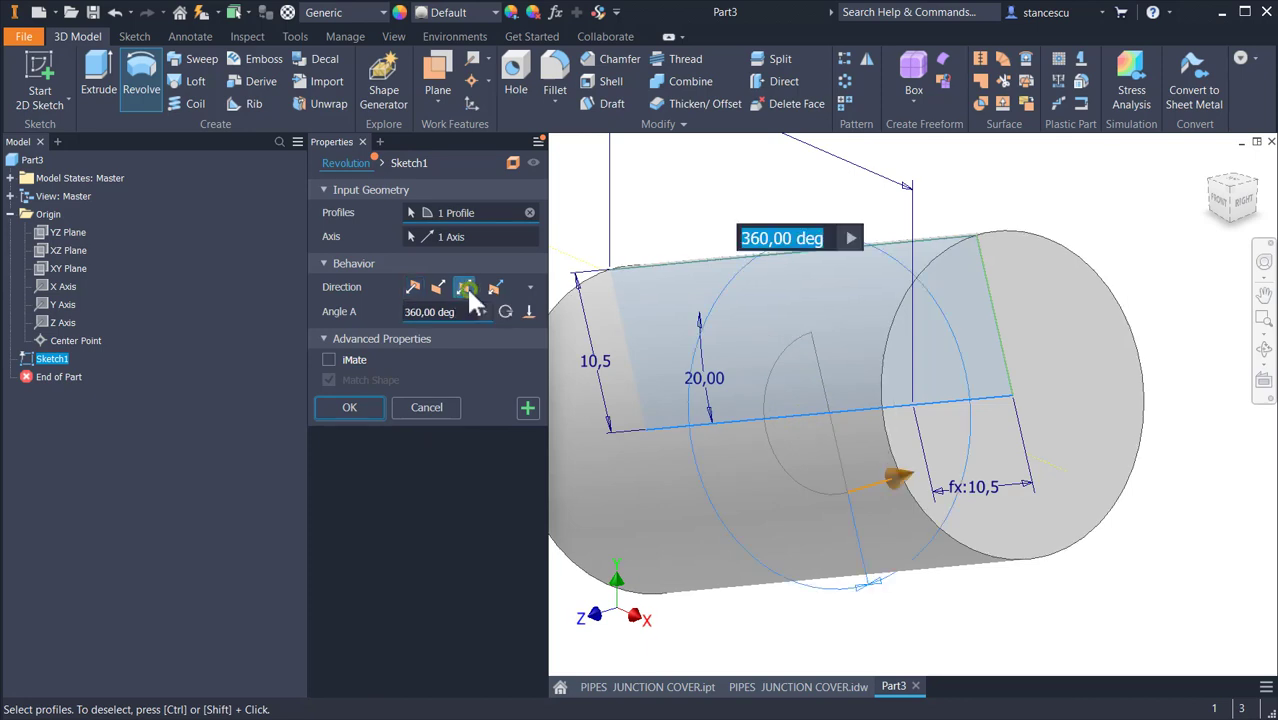
pyautogui.click(453, 312)
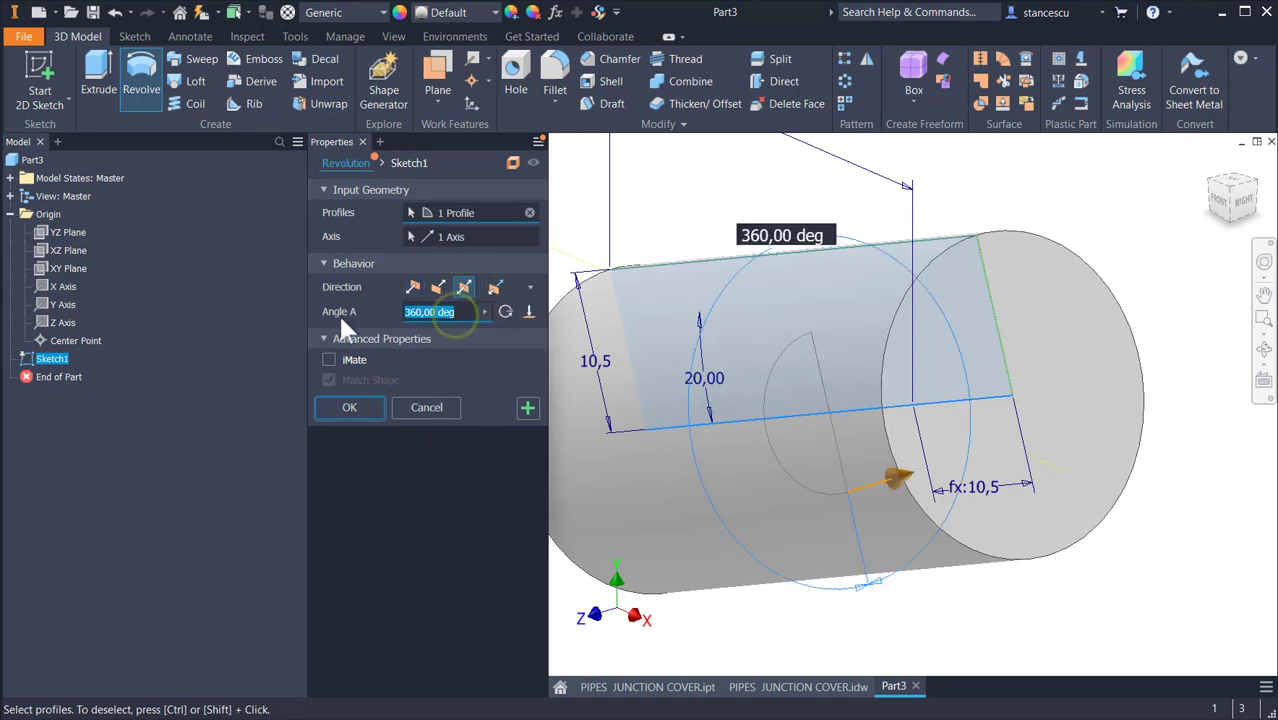
pyautogui.write('180')
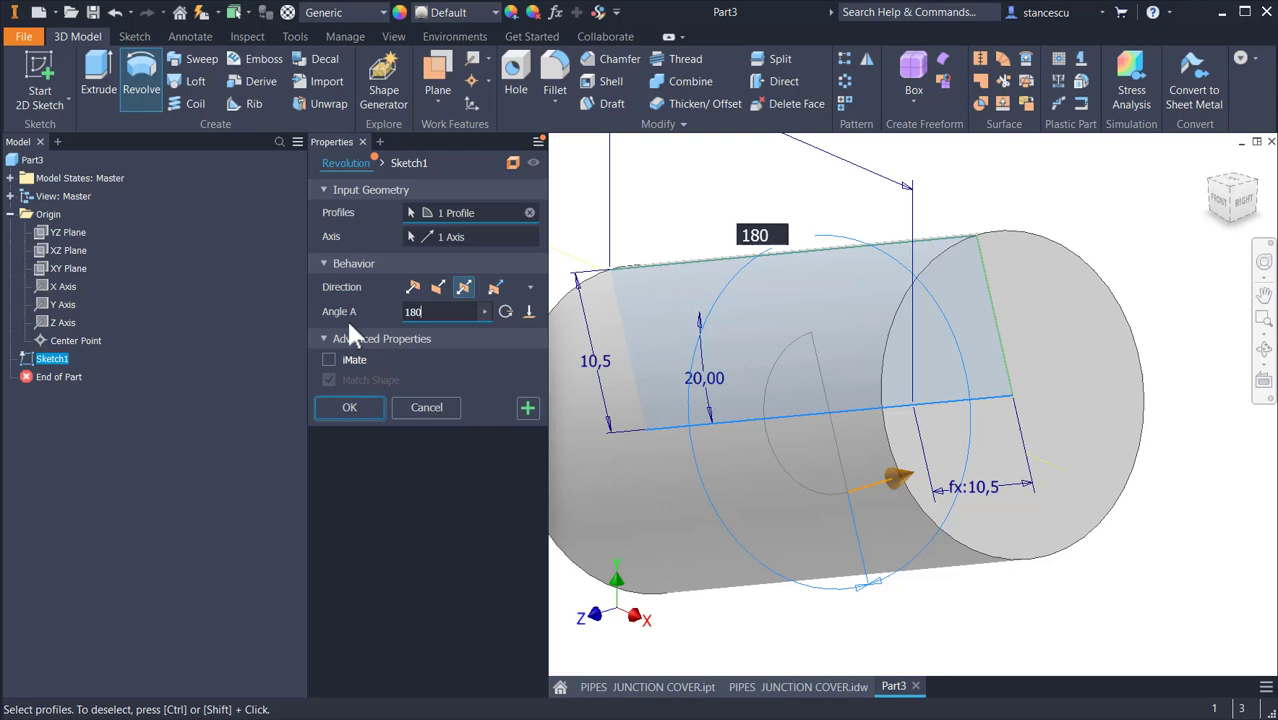
pyautogui.press('Return')
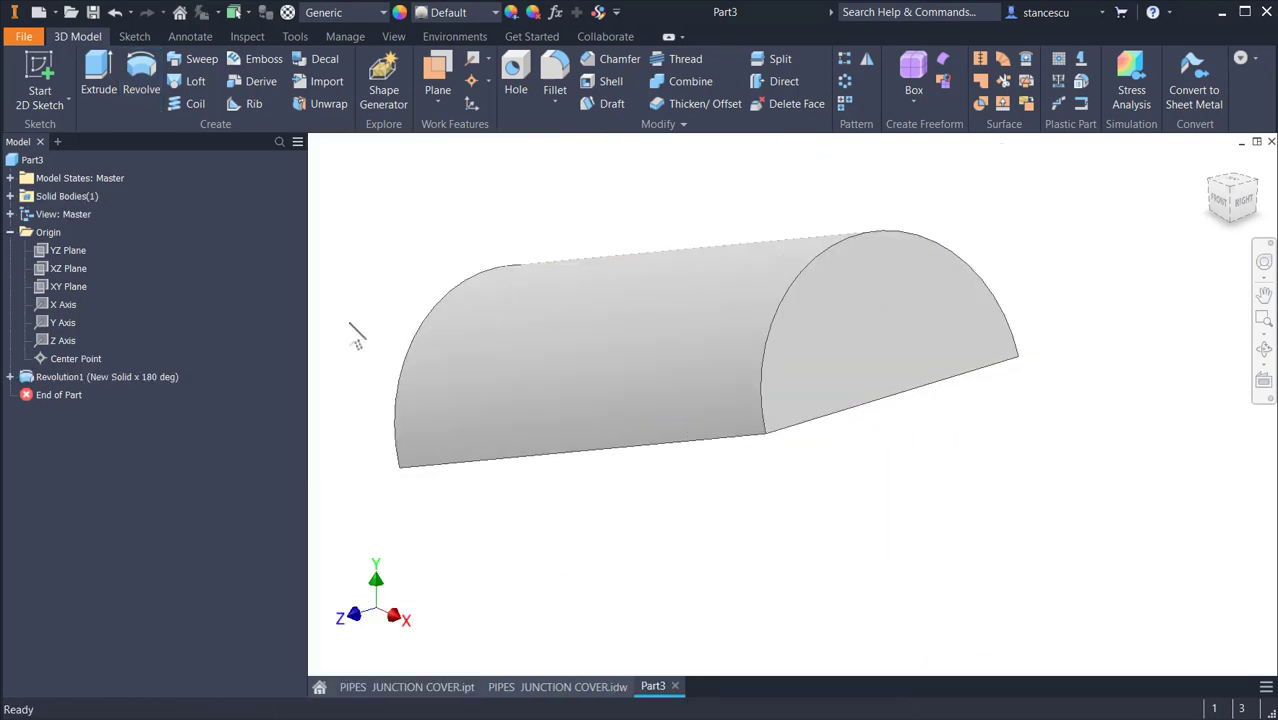
pyautogui.press('F6')
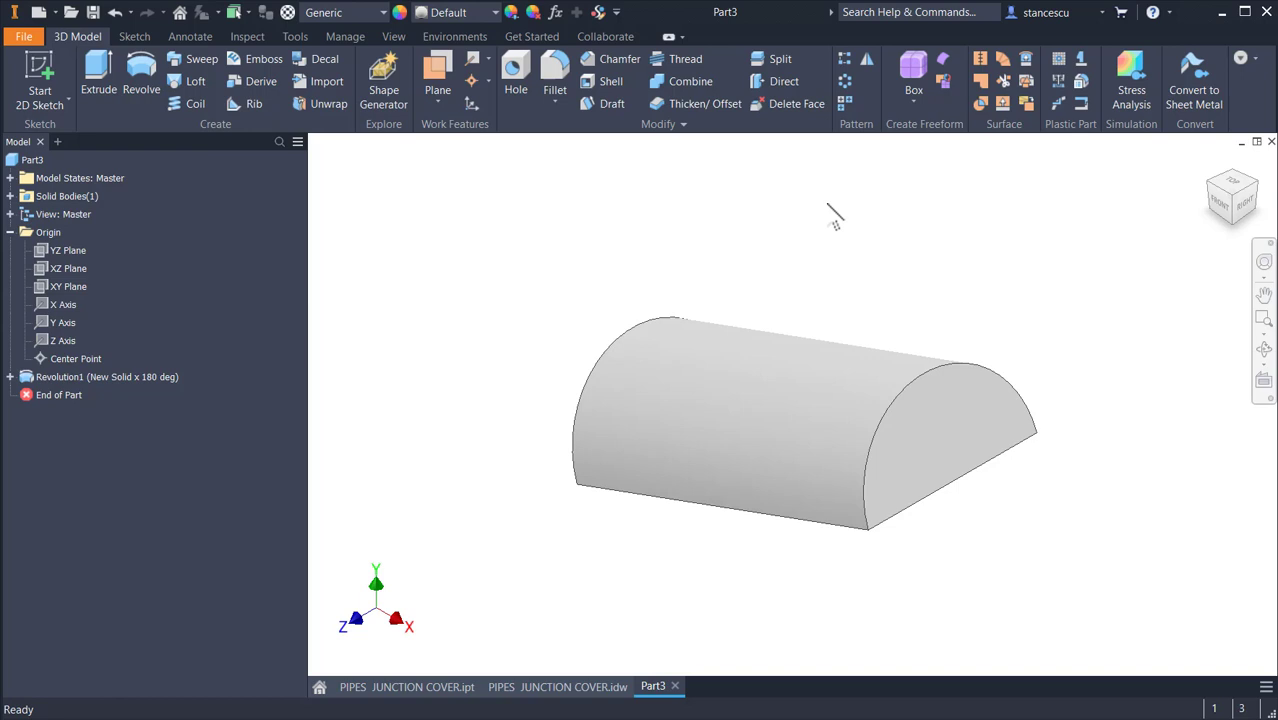
# View the whole PIPES JUNCTION COVER.idw sheet with its volume note, then return to Part3
pyautogui.click(578, 686)
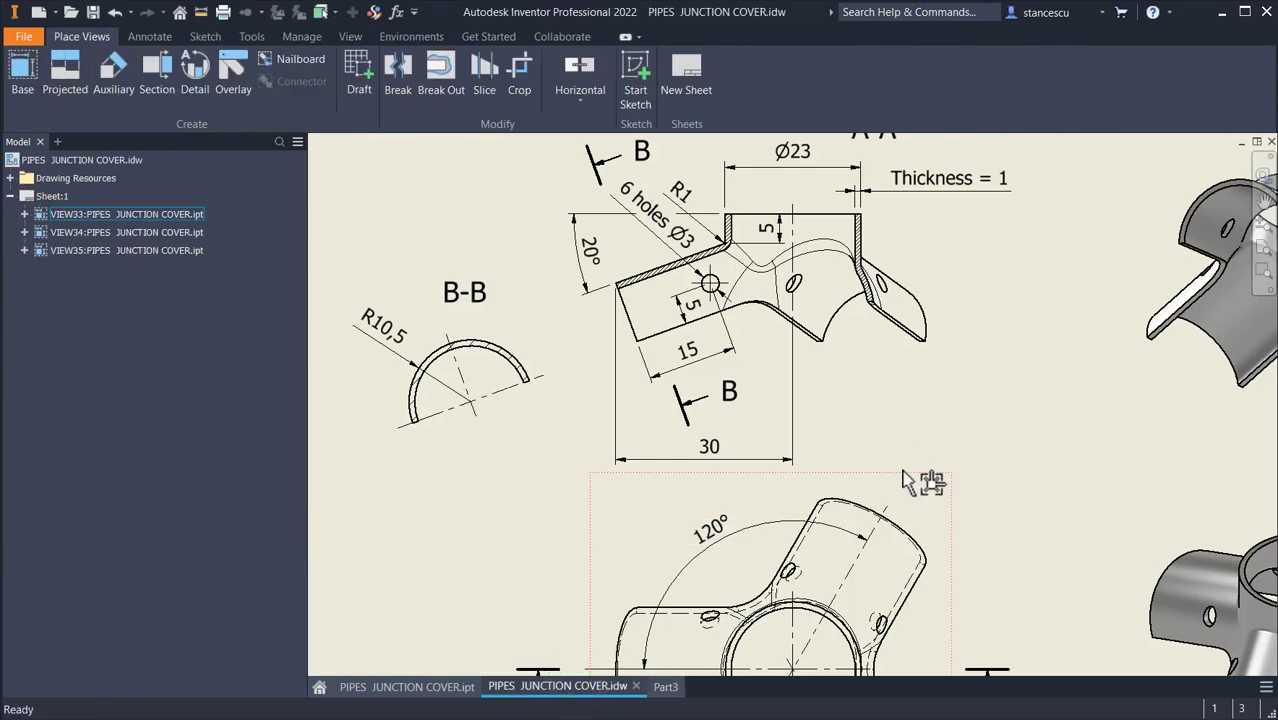
pyautogui.press('F6')
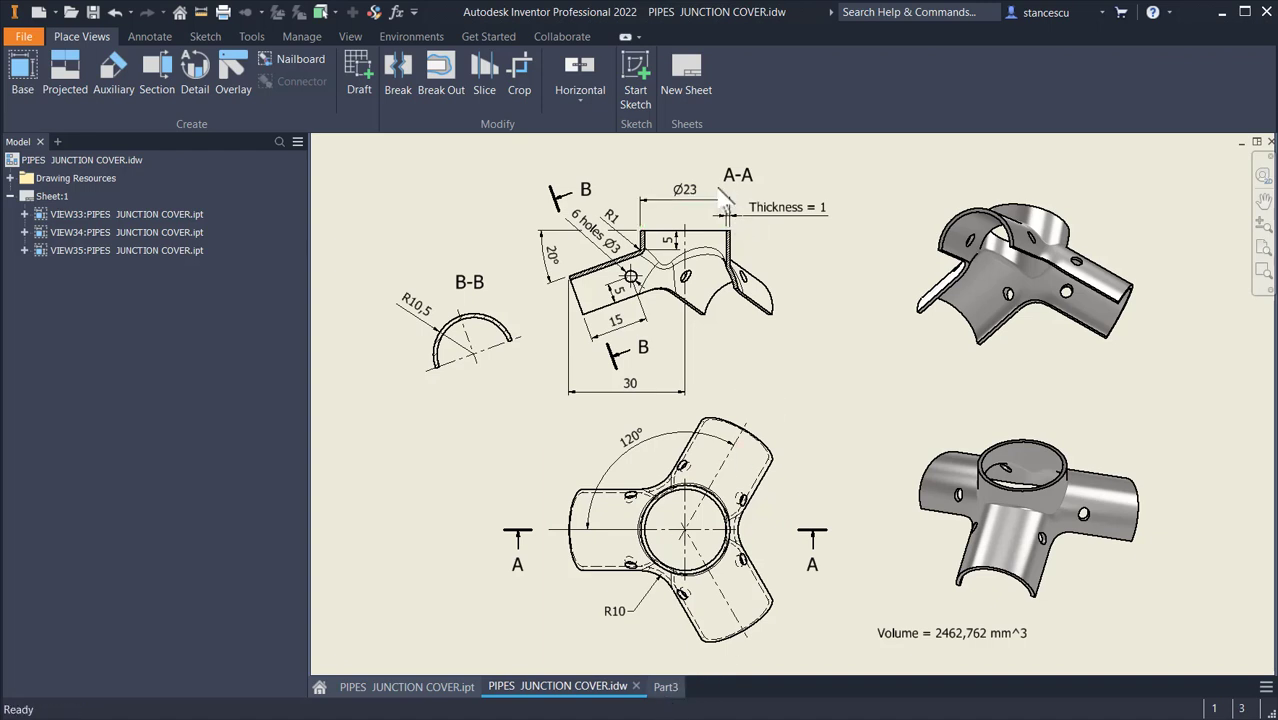
pyautogui.click(668, 687)
# Circular-pattern Revolution1 three times over 360° about the Y Axis
pyautogui.click(528, 251)
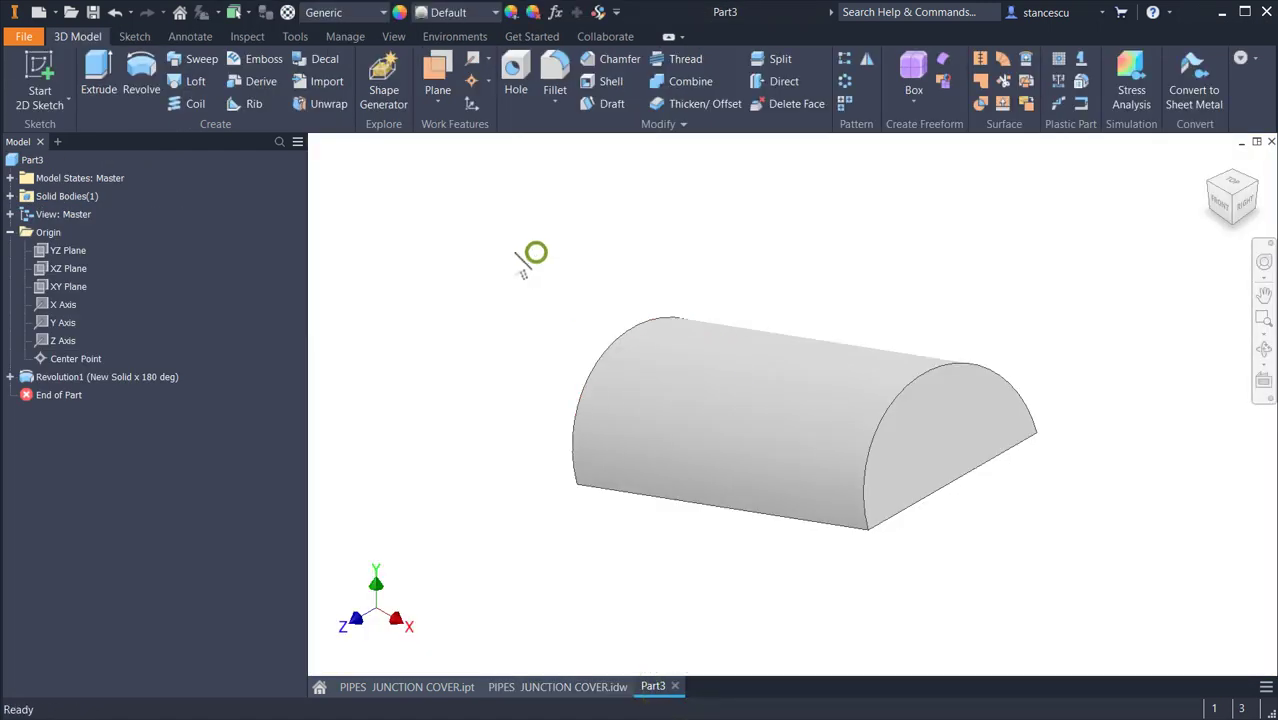
pyautogui.click(842, 79)
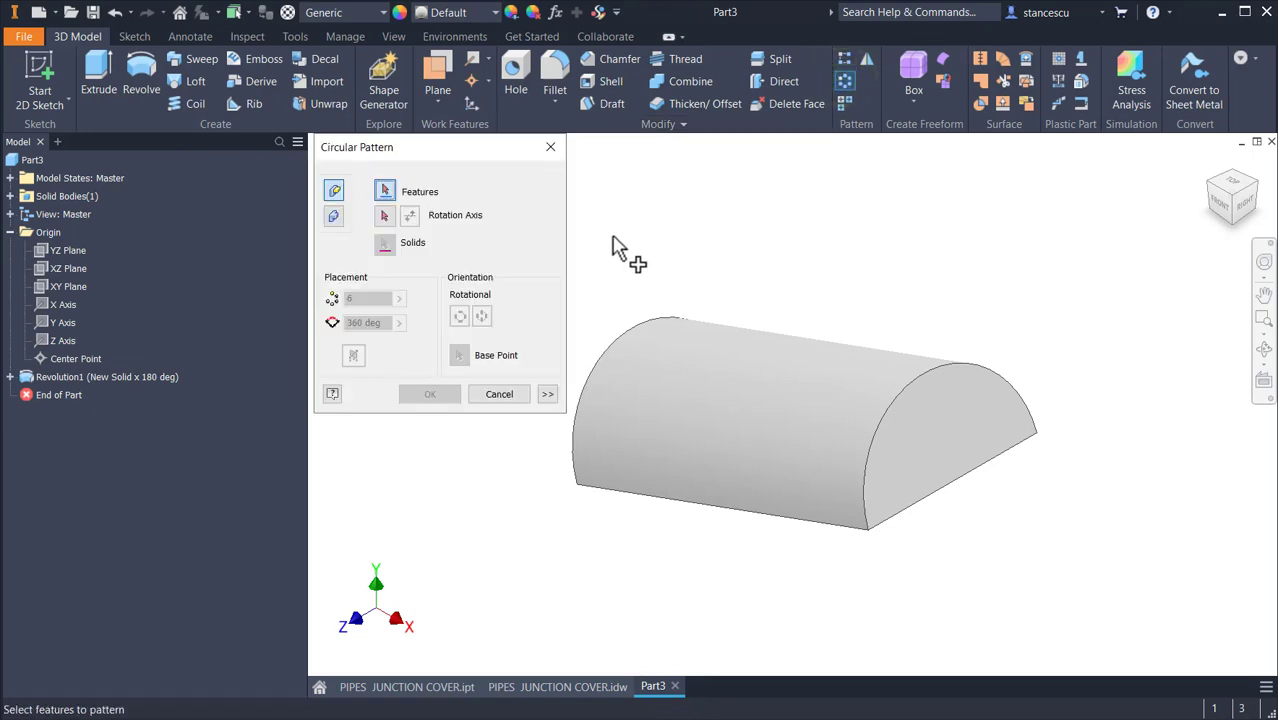
pyautogui.click(725, 393)
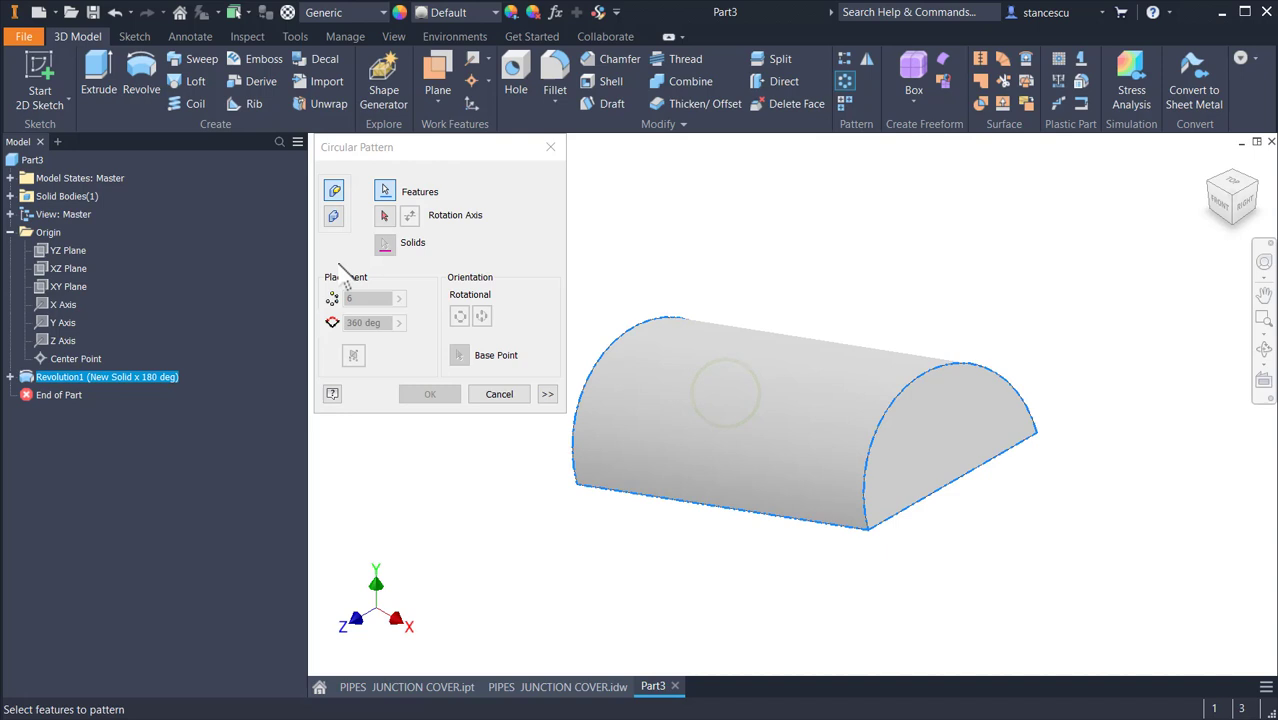
pyautogui.click(385, 215)
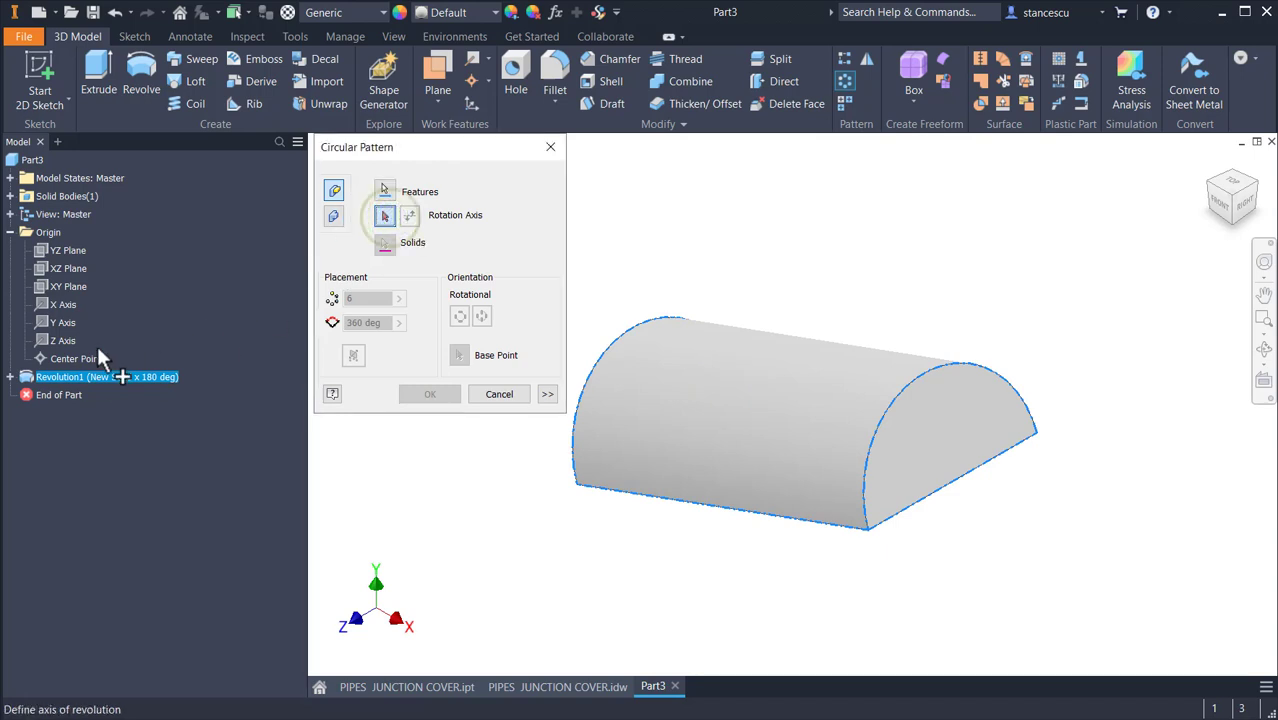
pyautogui.click(68, 322)
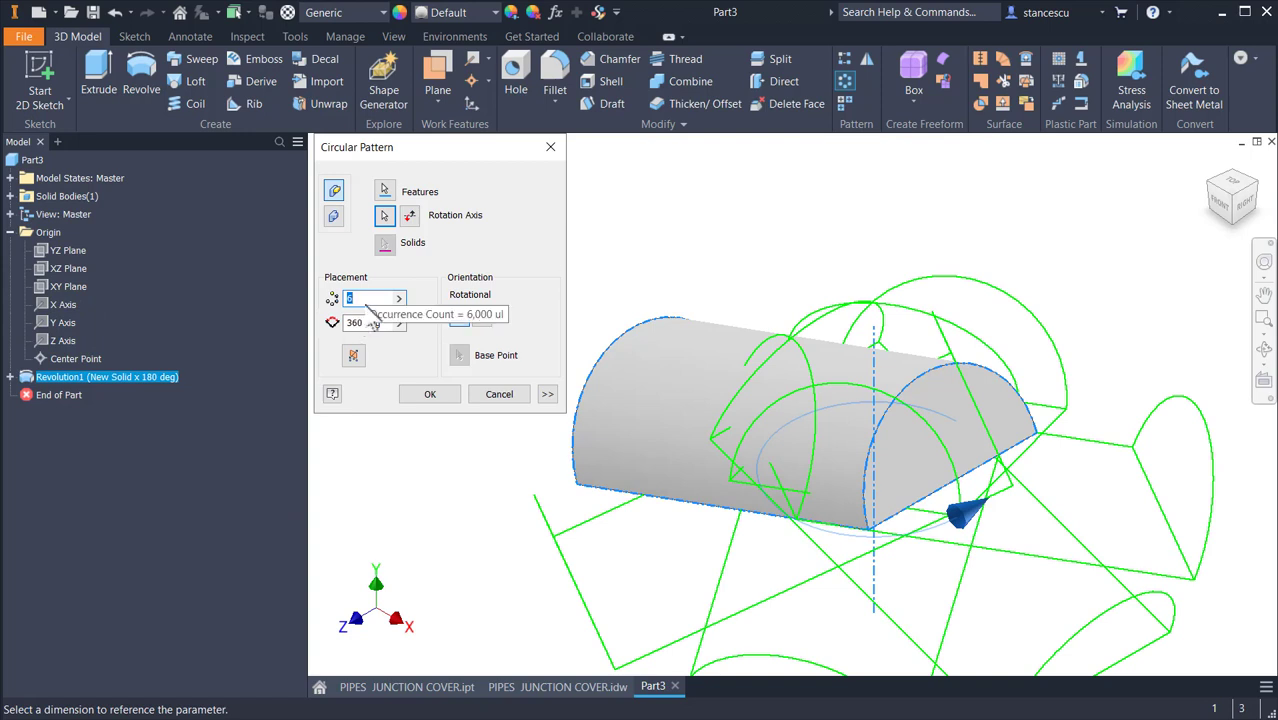
pyautogui.write('3')
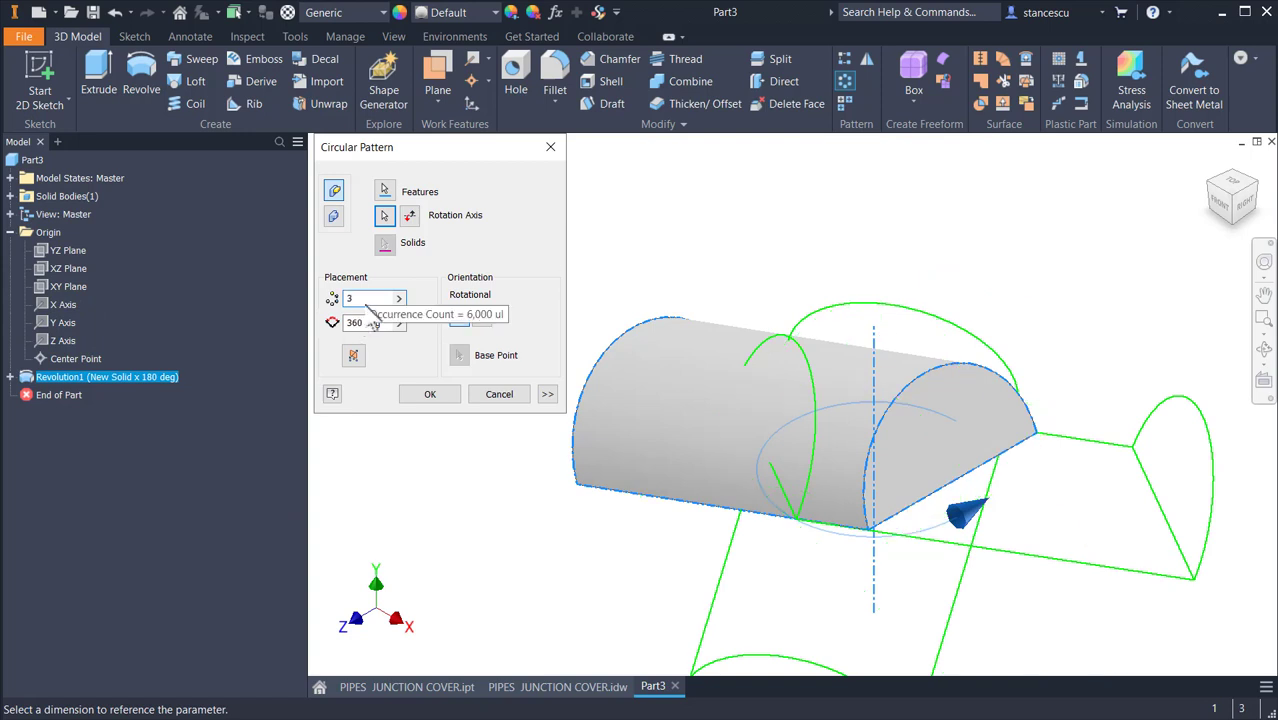
pyautogui.click(432, 398)
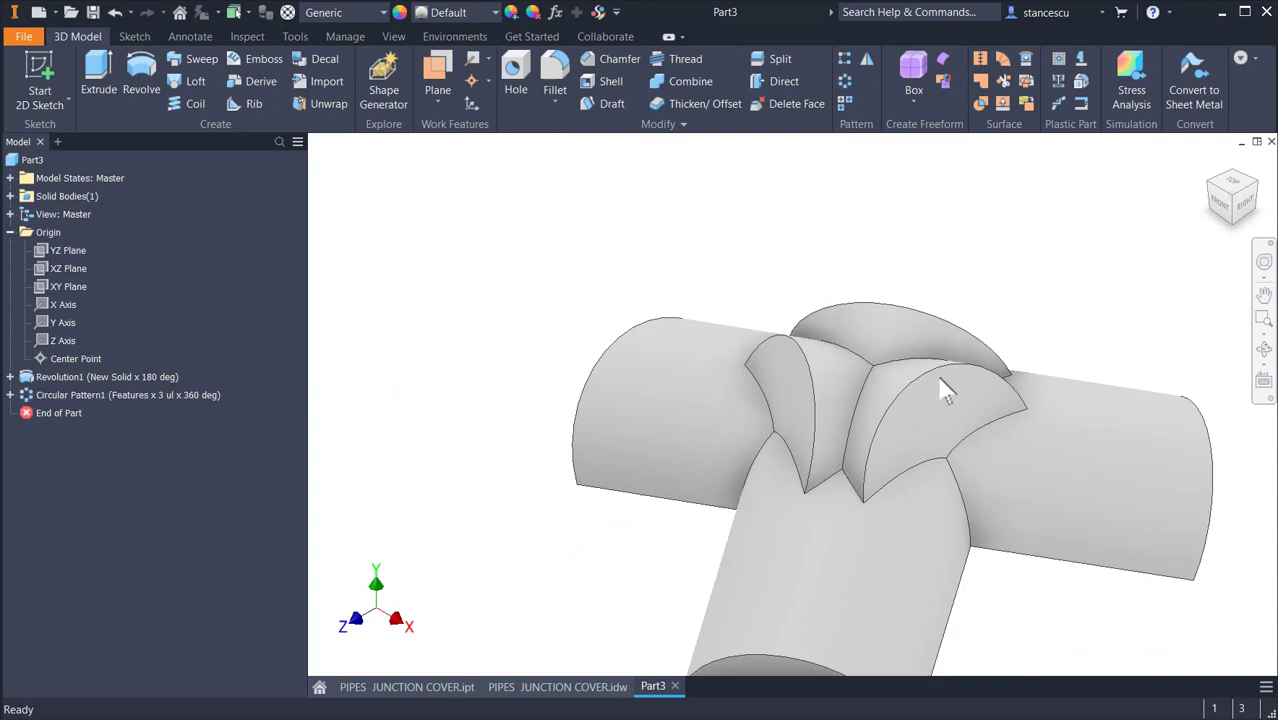
pyautogui.keyDown('shift'); pyautogui.moveTo(947, 365); pyautogui.dragTo(953, 348, button='middle'); pyautogui.keyUp('shift')
pyautogui.press('F6')
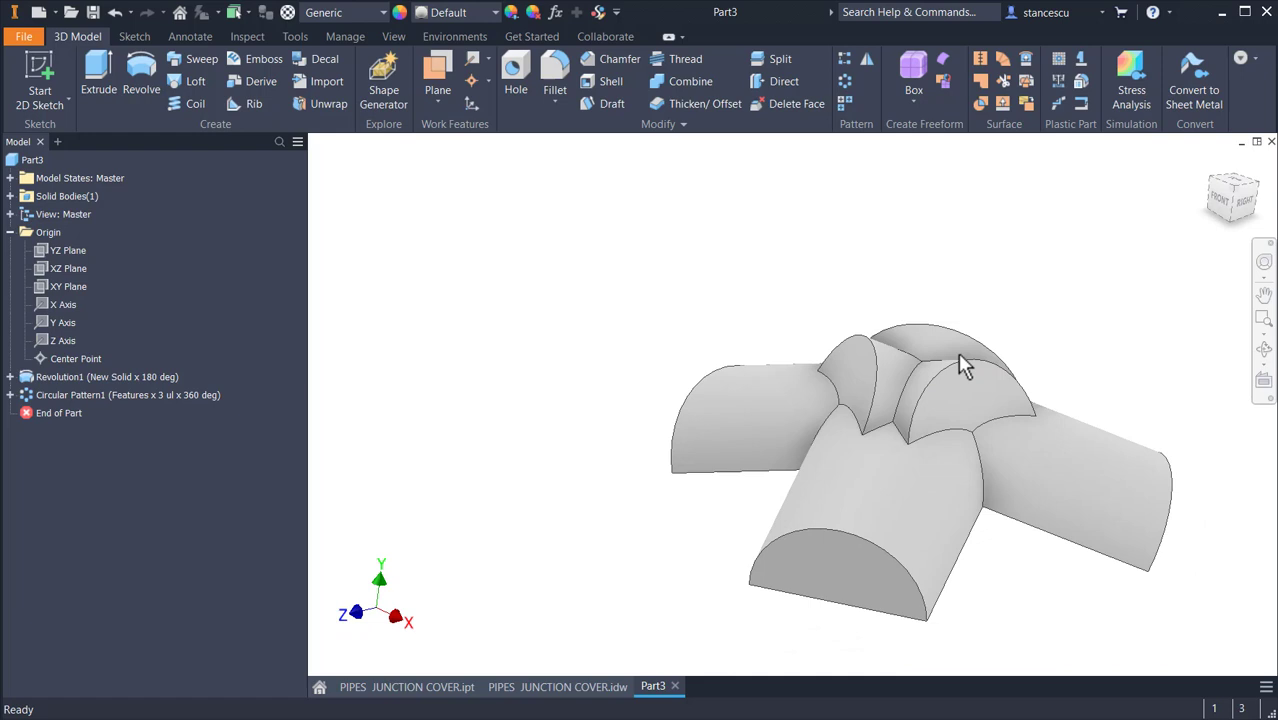
pyautogui.keyDown('shift'); pyautogui.moveTo(958, 352); pyautogui.dragTo(545, 355, button='middle'); pyautogui.keyUp('shift')
pyautogui.scroll(-3, 550, 355)
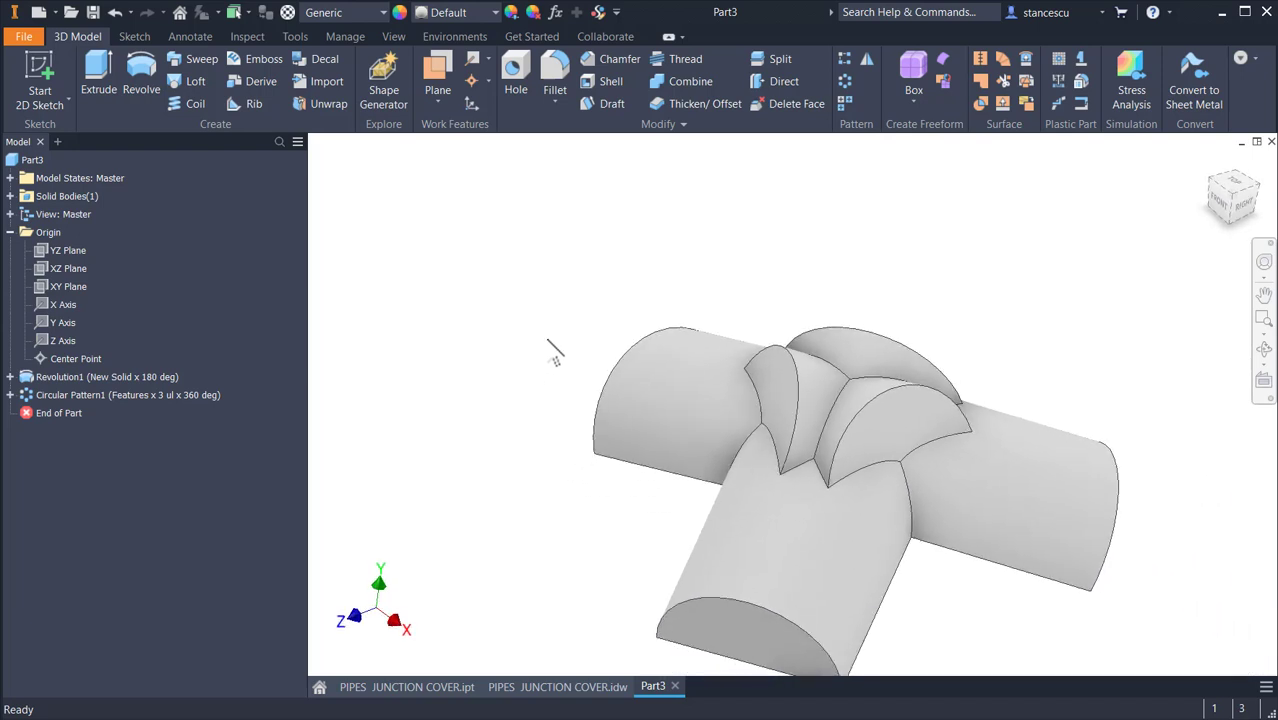
pyautogui.press('F6')
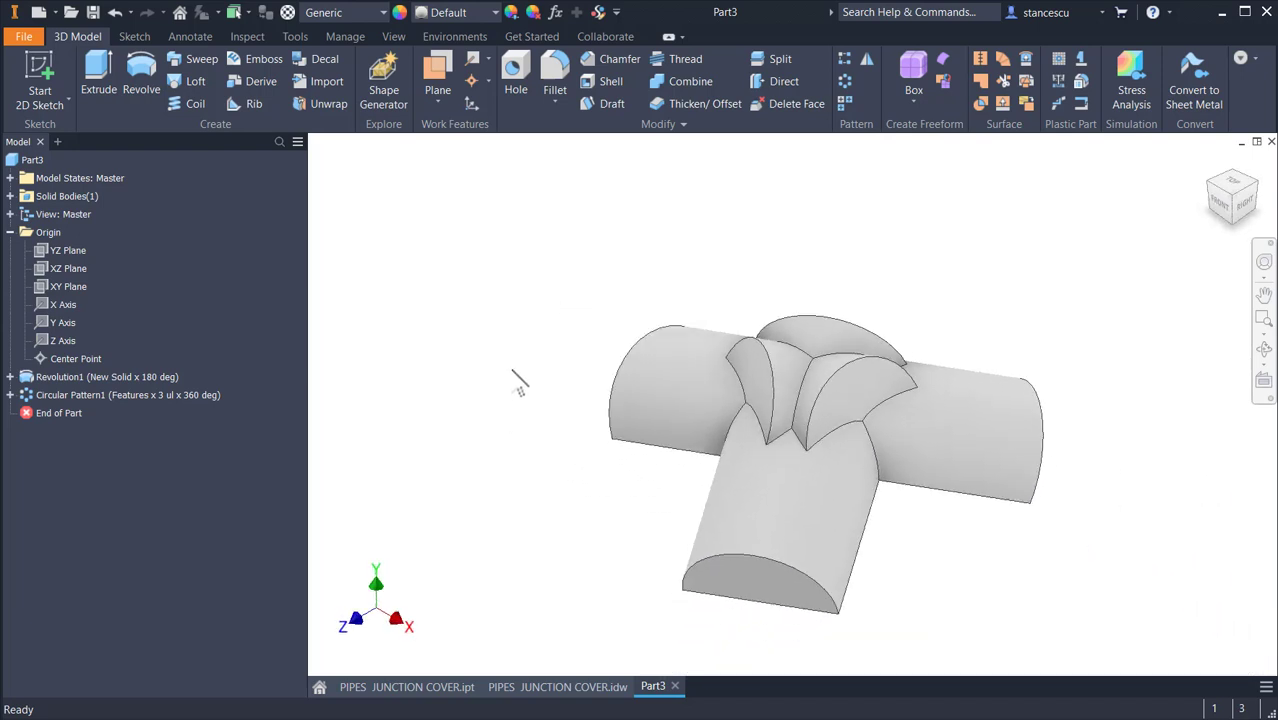
pyautogui.click(557, 686)
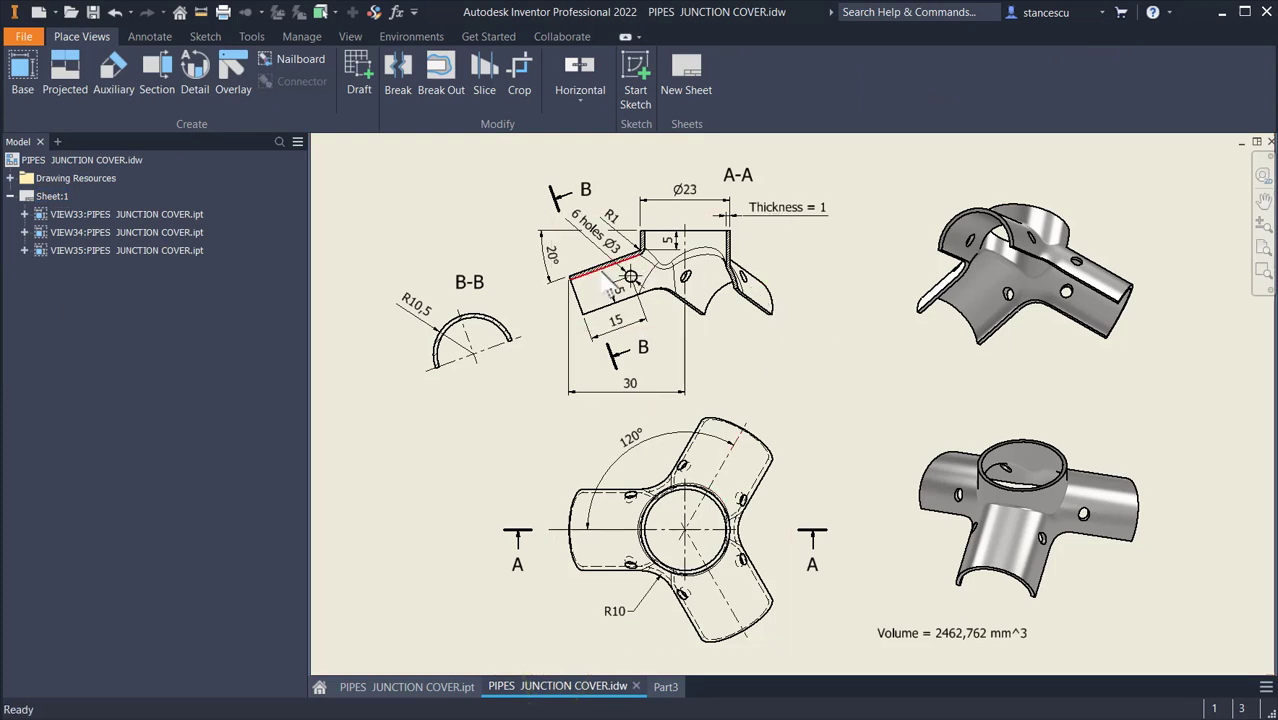
pyautogui.click(666, 243)
pyautogui.scroll(3, 666, 252)
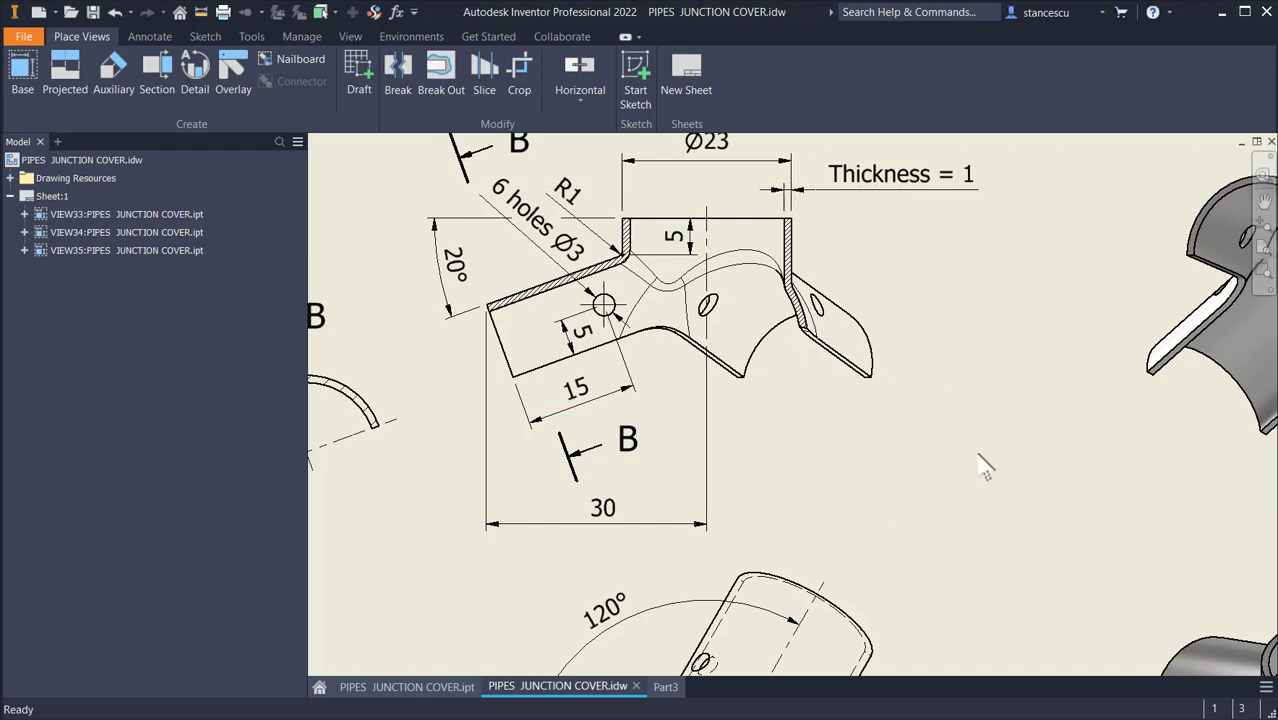
pyautogui.moveTo(990, 255)
pyautogui.mouseDown(button='middle')
pyautogui.moveTo(1013, 322)
pyautogui.moveTo(950, 302)
pyautogui.mouseUp(button='middle')
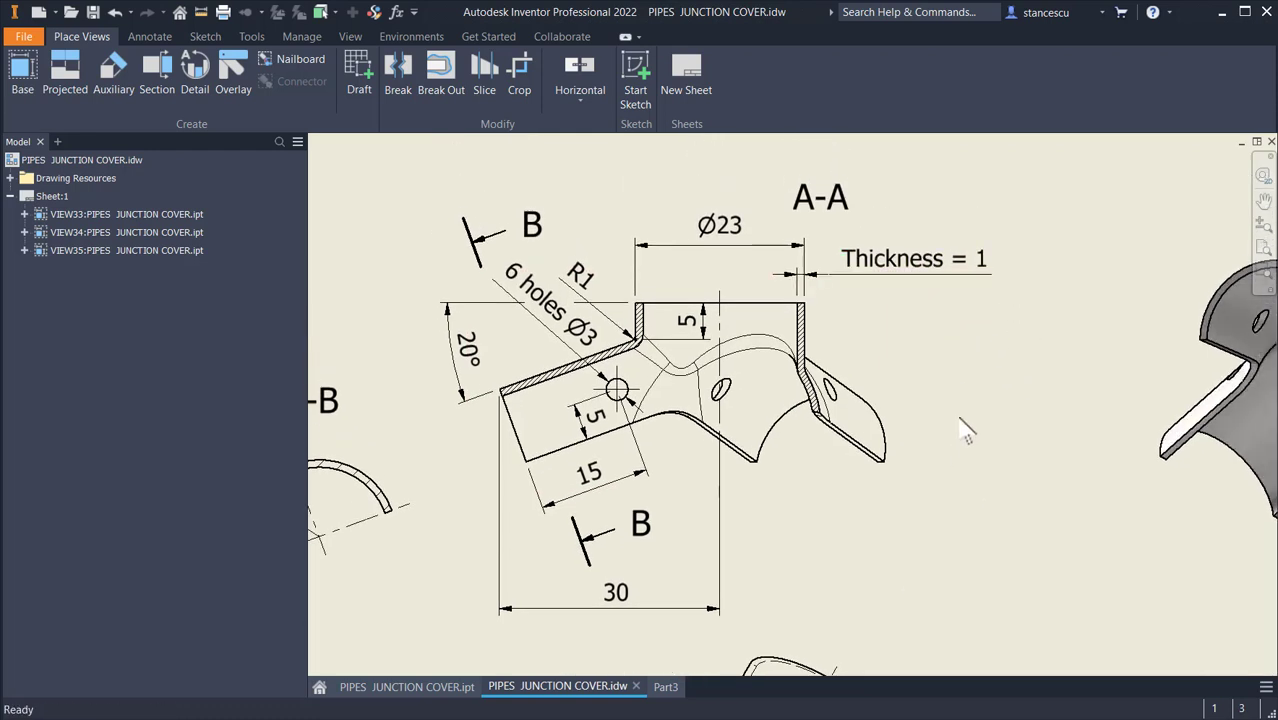
pyautogui.press('Home')
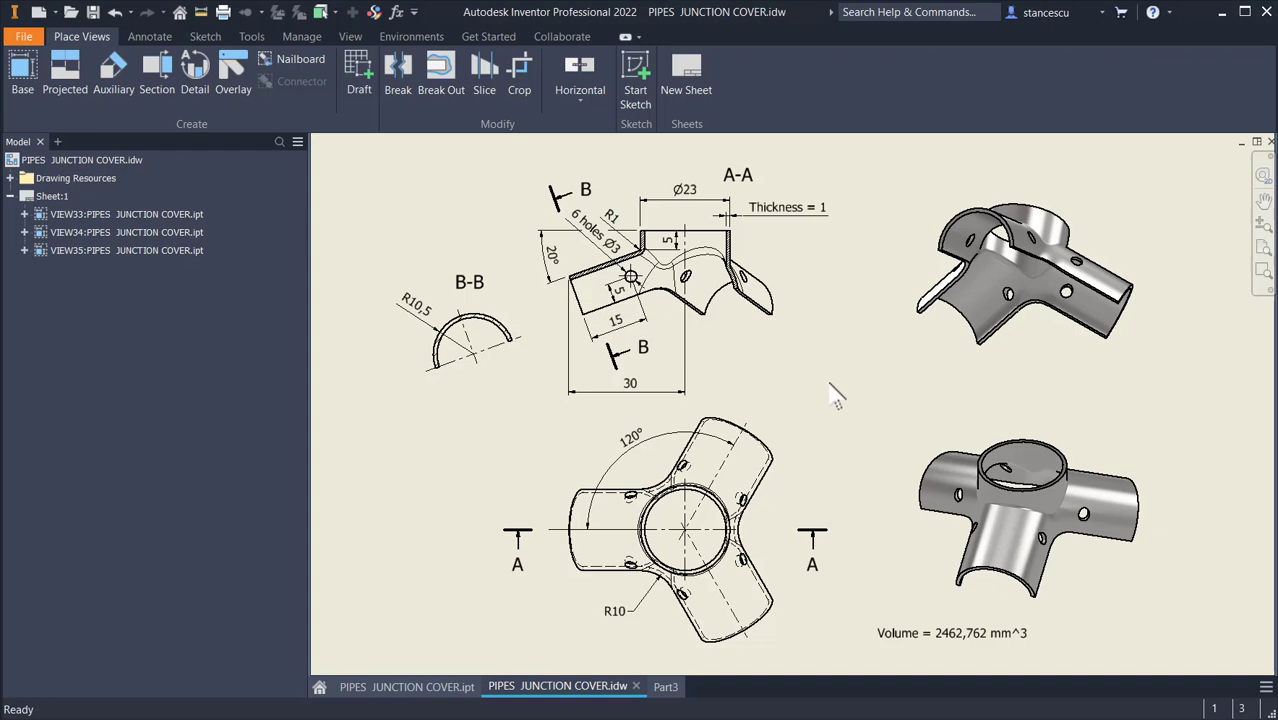
pyautogui.click(668, 690)
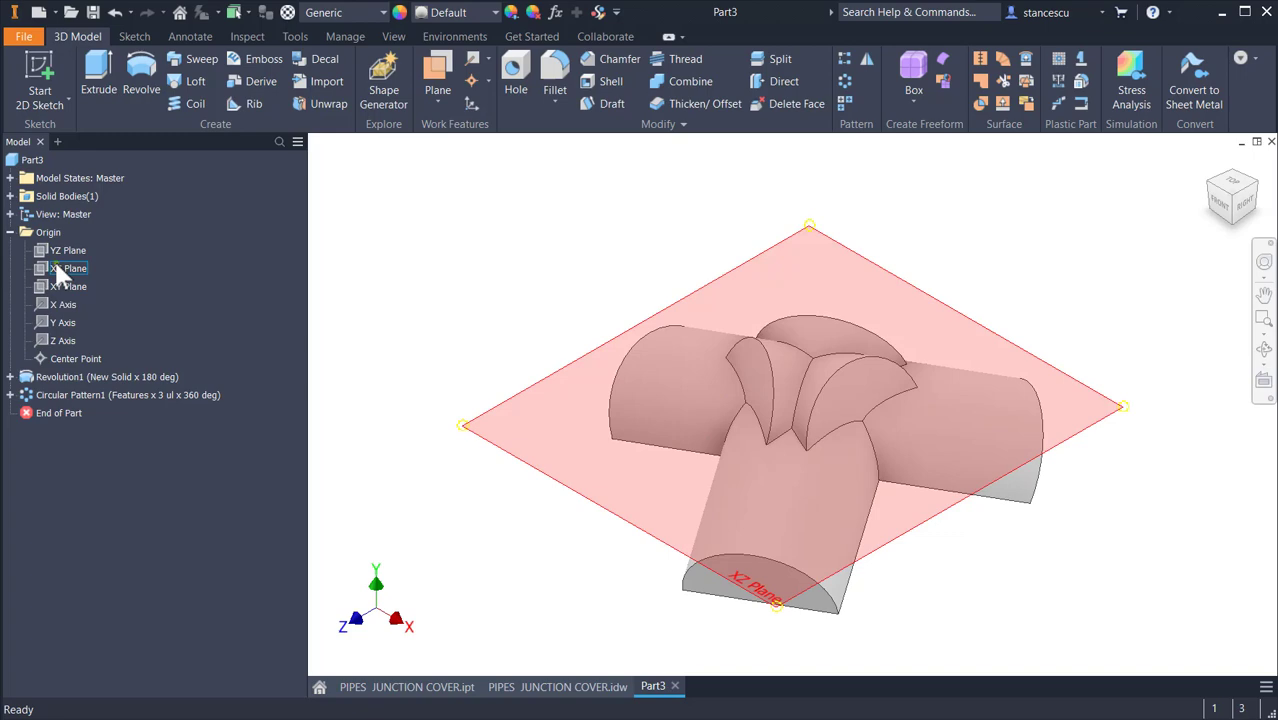
# Sketch a 23 mm diameter circle centred at the origin on the XZ Plane
pyautogui.click(56, 263)
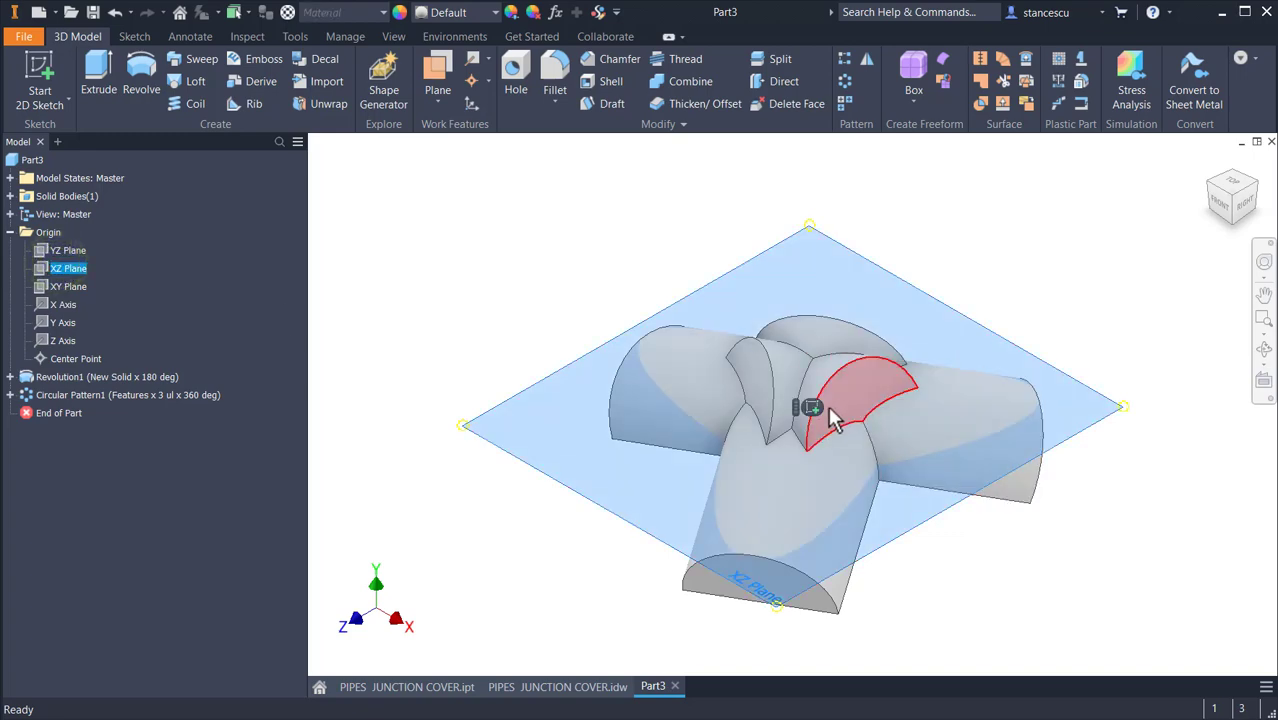
pyautogui.press('s')
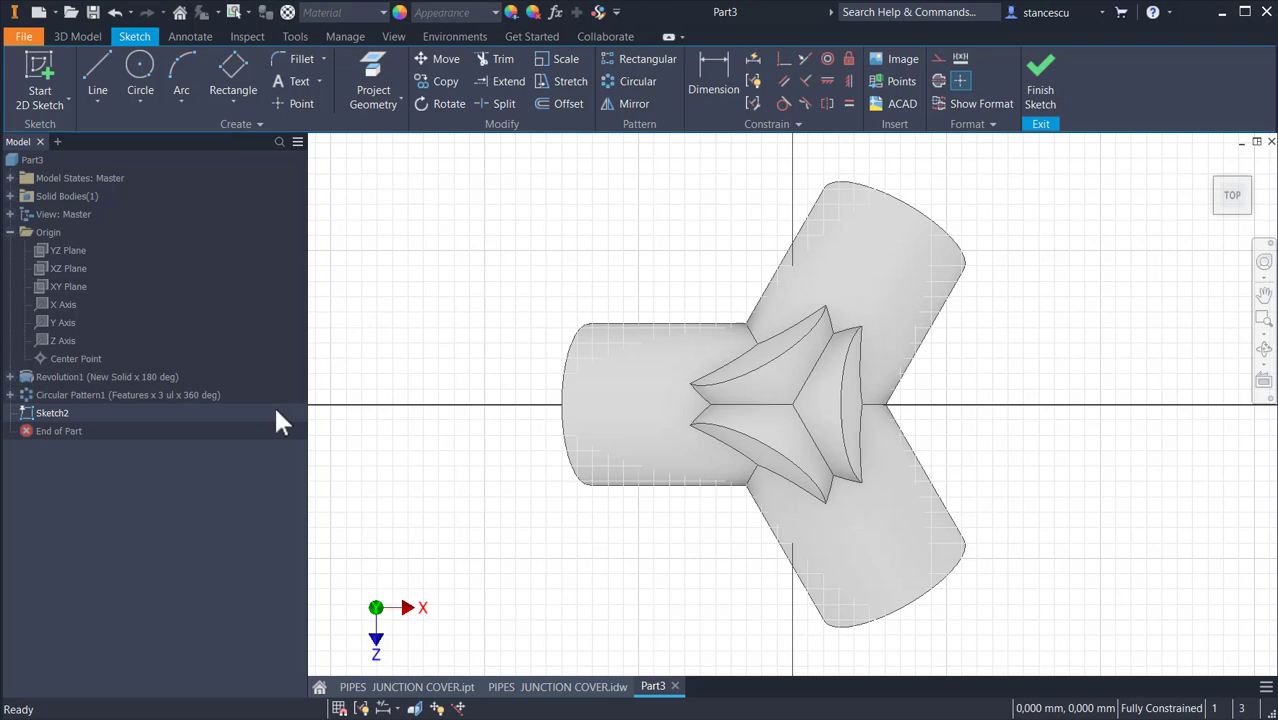
pyautogui.press('F7')
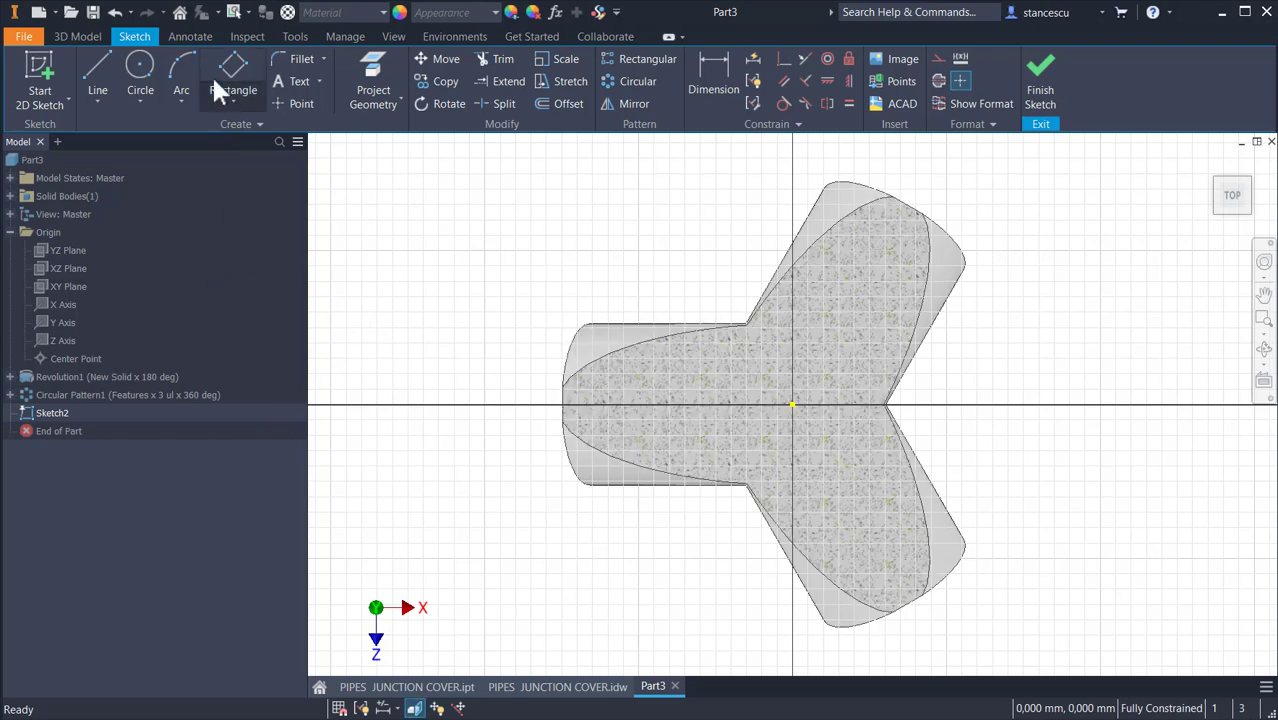
pyautogui.click(140, 72)
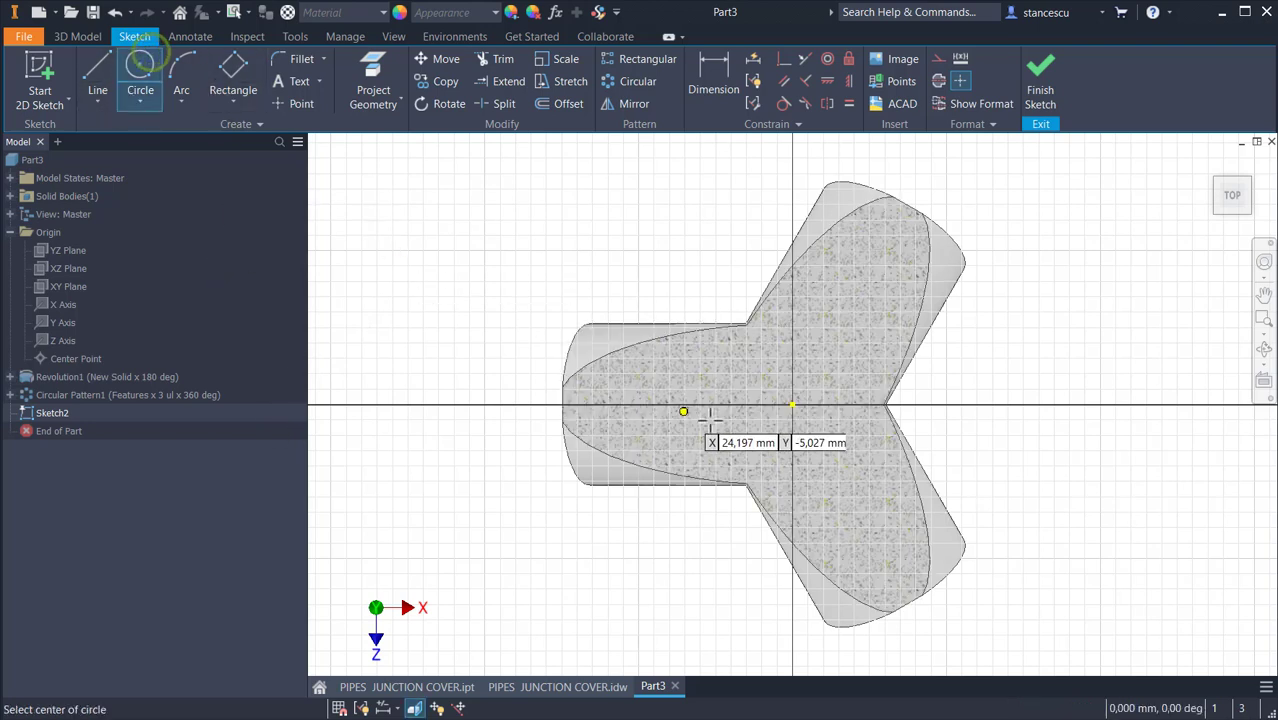
pyautogui.click(792, 405)
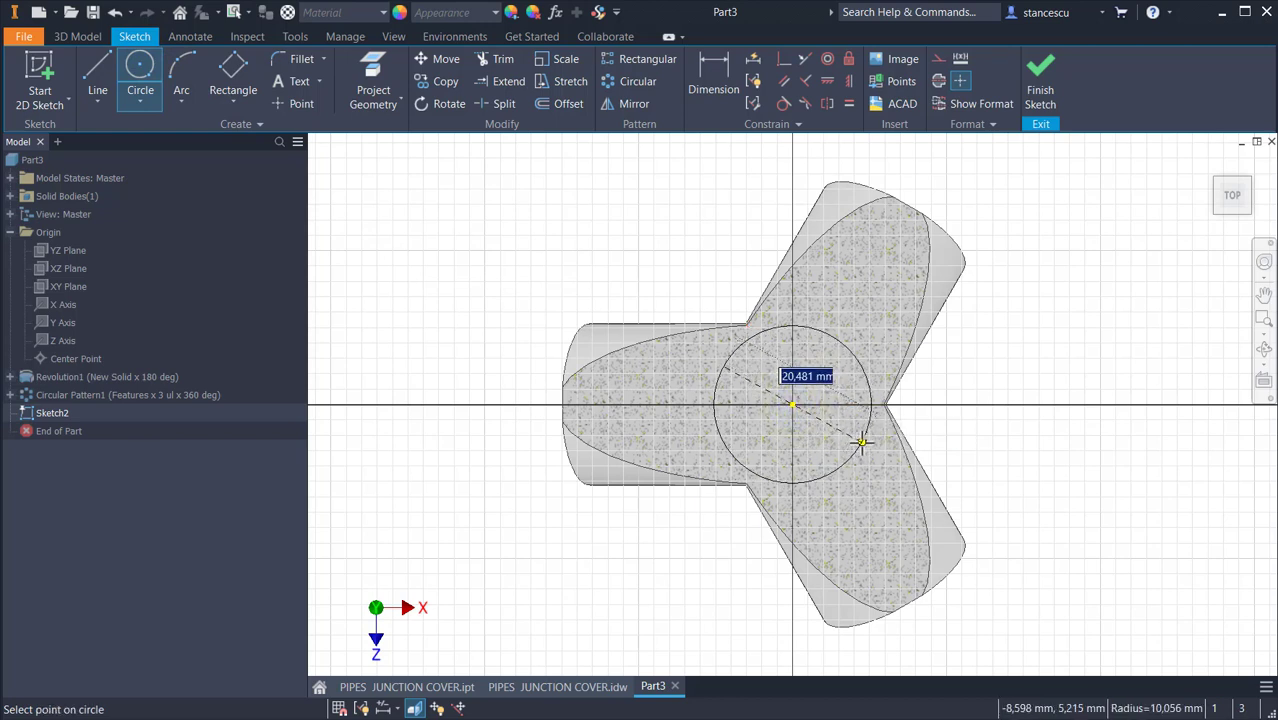
pyautogui.write('23')
pyautogui.press('Return')
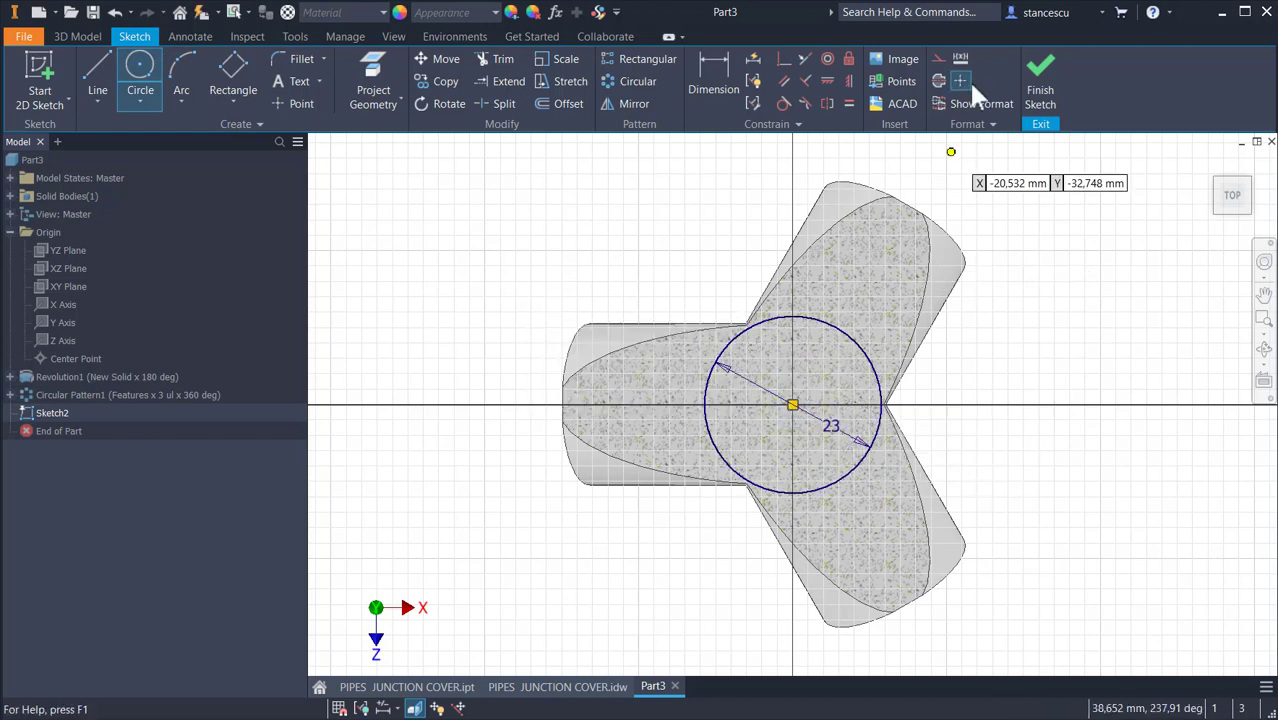
pyautogui.click(1041, 76)
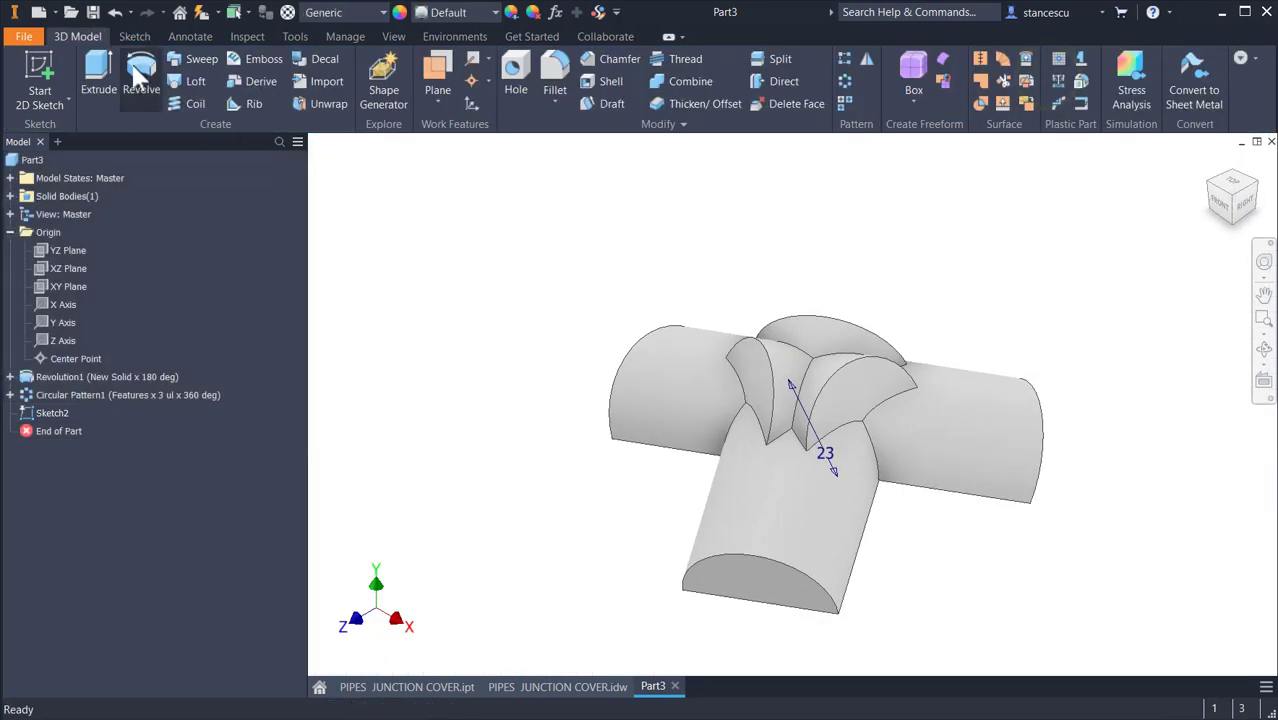
# Extrude the 23 mm circle 27,500 mm upward, joined to the junction
pyautogui.click(88, 78)
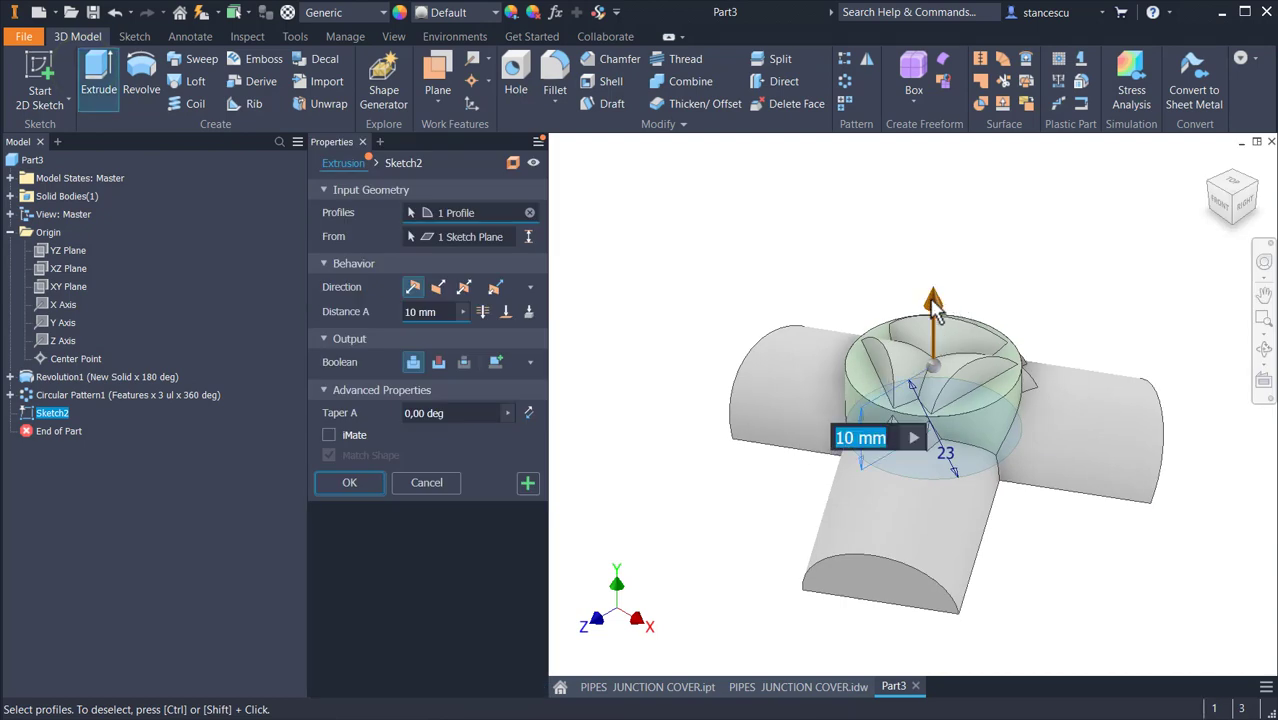
pyautogui.moveTo(933, 310); pyautogui.dragTo(935, 200)
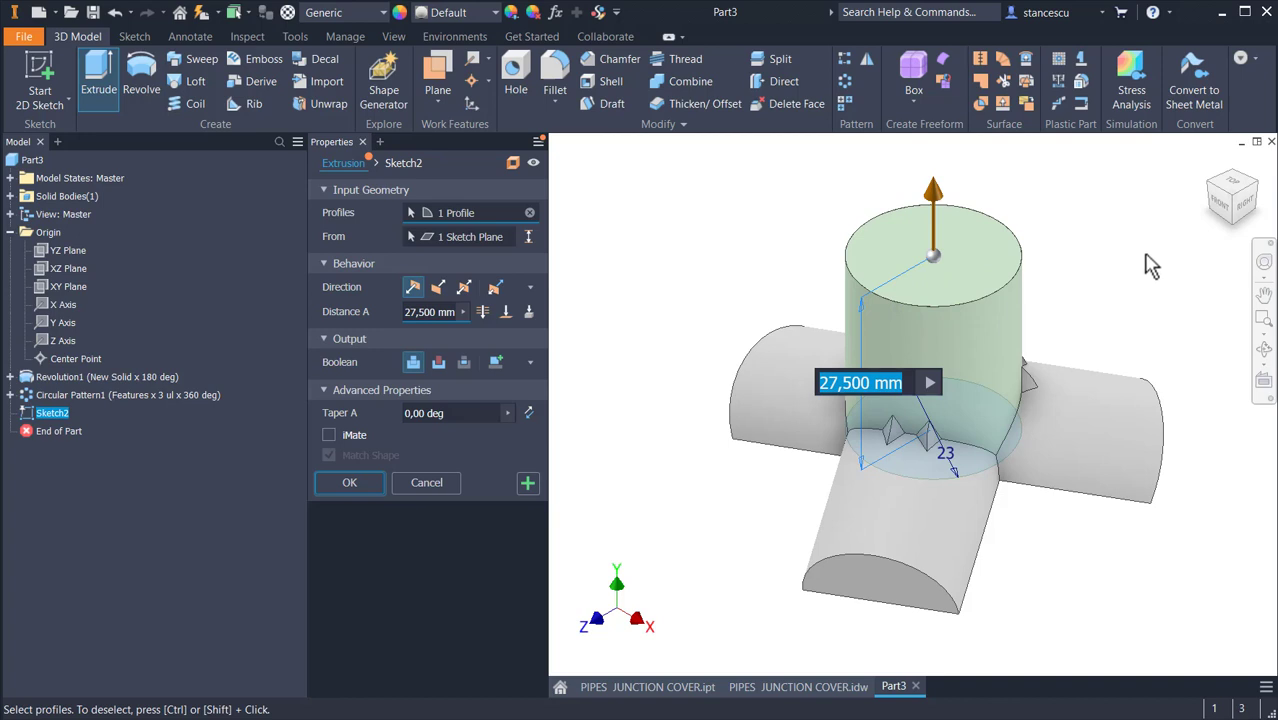
pyautogui.scroll(3, 1113, 279)
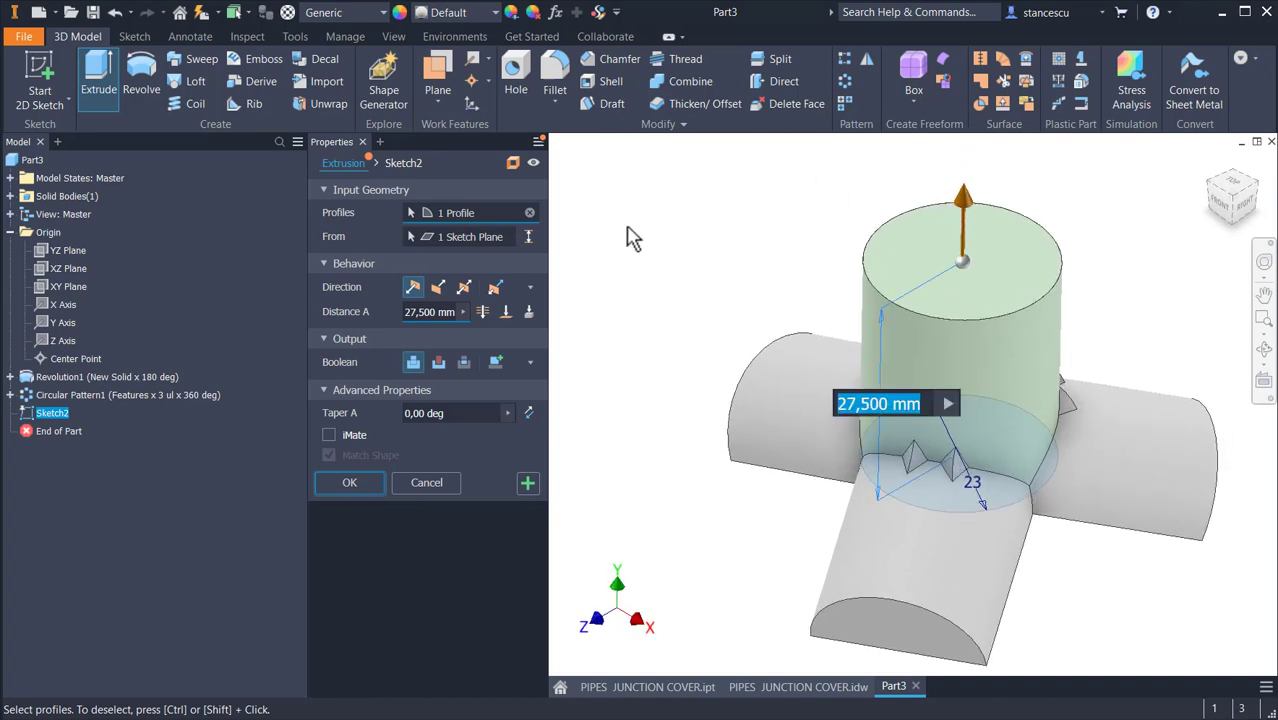
pyautogui.click(358, 476)
pyautogui.keyDown('shift'); pyautogui.moveTo(825, 463); pyautogui.dragTo(957, 403, button='middle'); pyautogui.keyUp('shift')
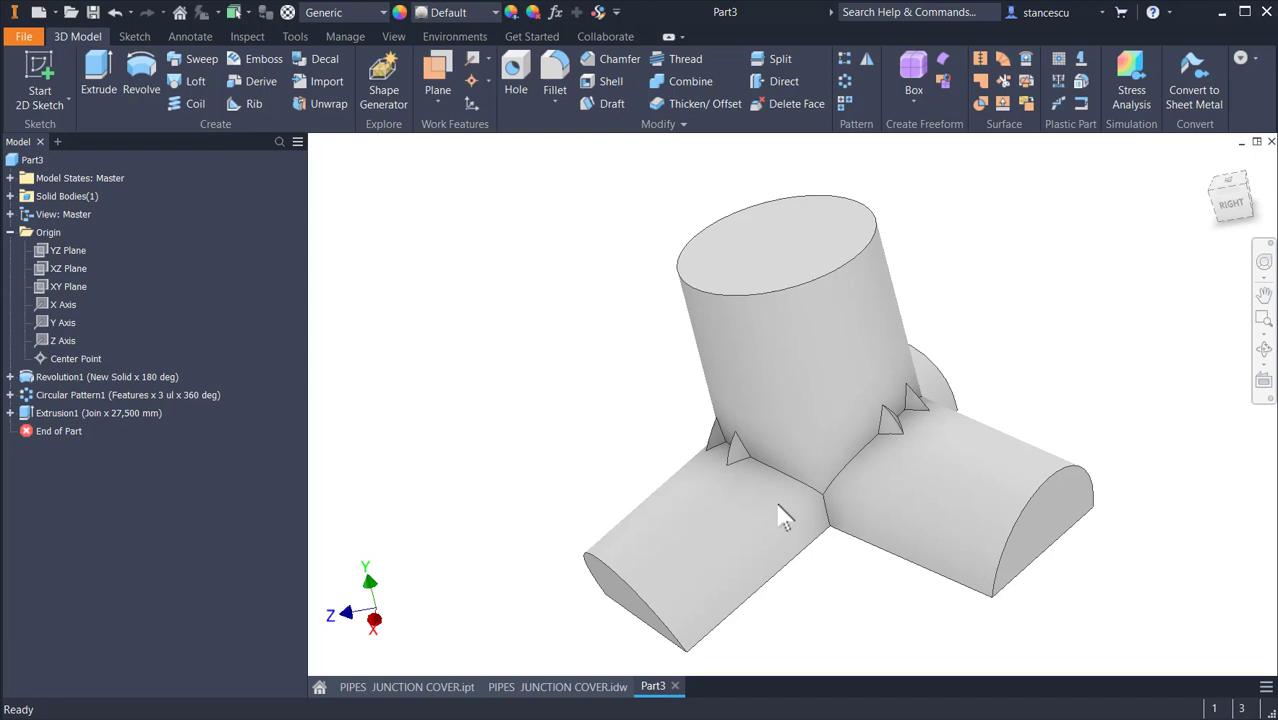
# Edit Revolution1's Sketch1 so the fx:10,5 end distance becomes d0/2 (5,25)
pyautogui.keyDown('shift'); pyautogui.moveTo(783, 517); pyautogui.dragTo(648, 255, button='middle'); pyautogui.keyUp('shift')
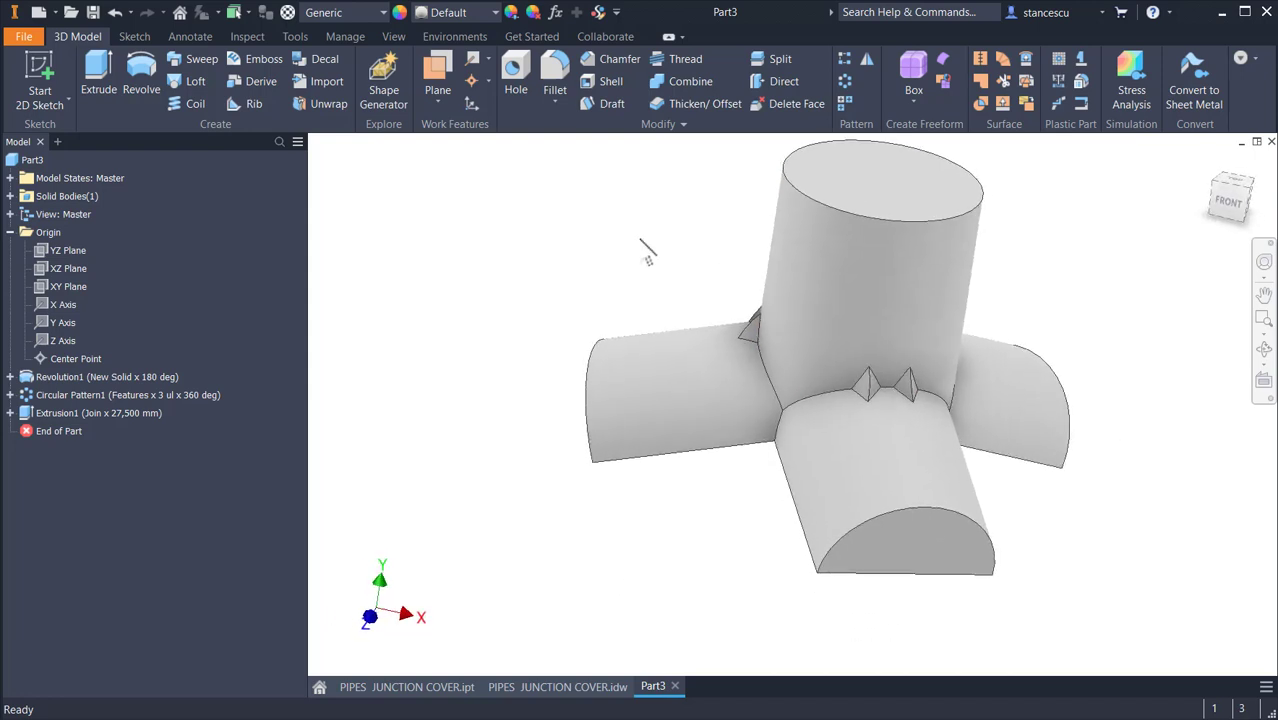
pyautogui.press('F6')
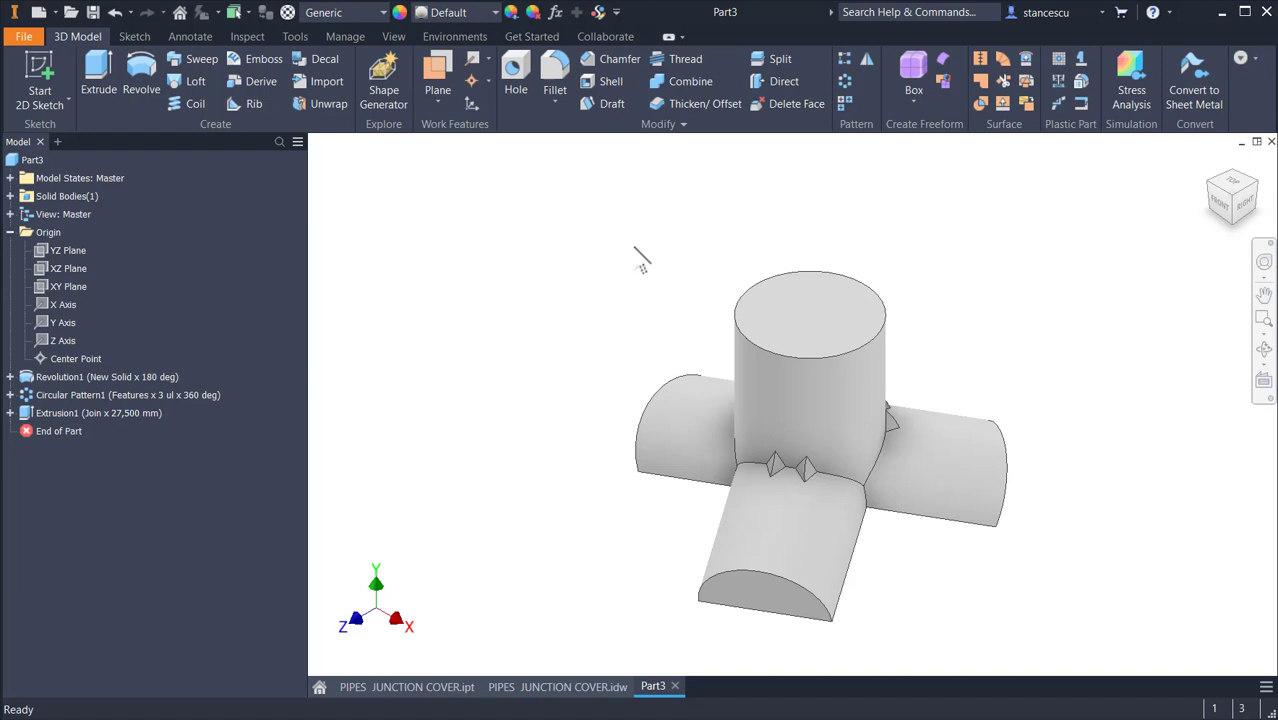
pyautogui.click(10, 377)
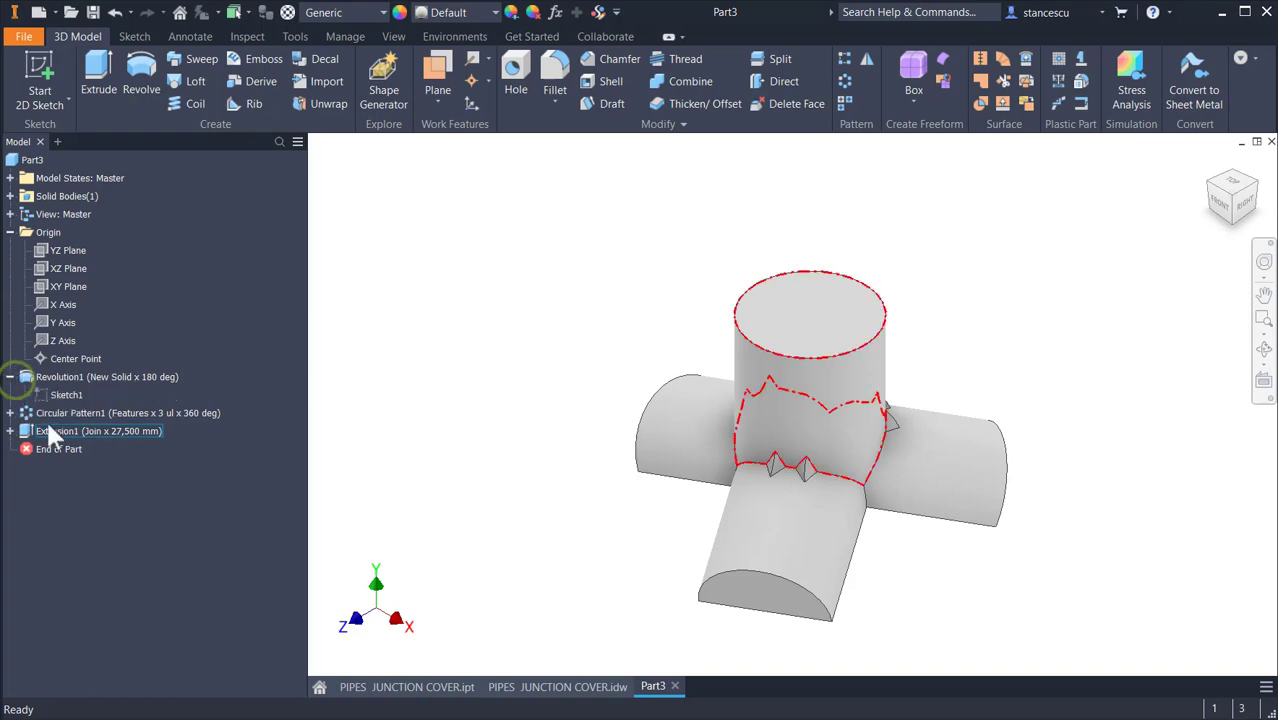
pyautogui.click(64, 395)
pyautogui.doubleClick(60, 394)
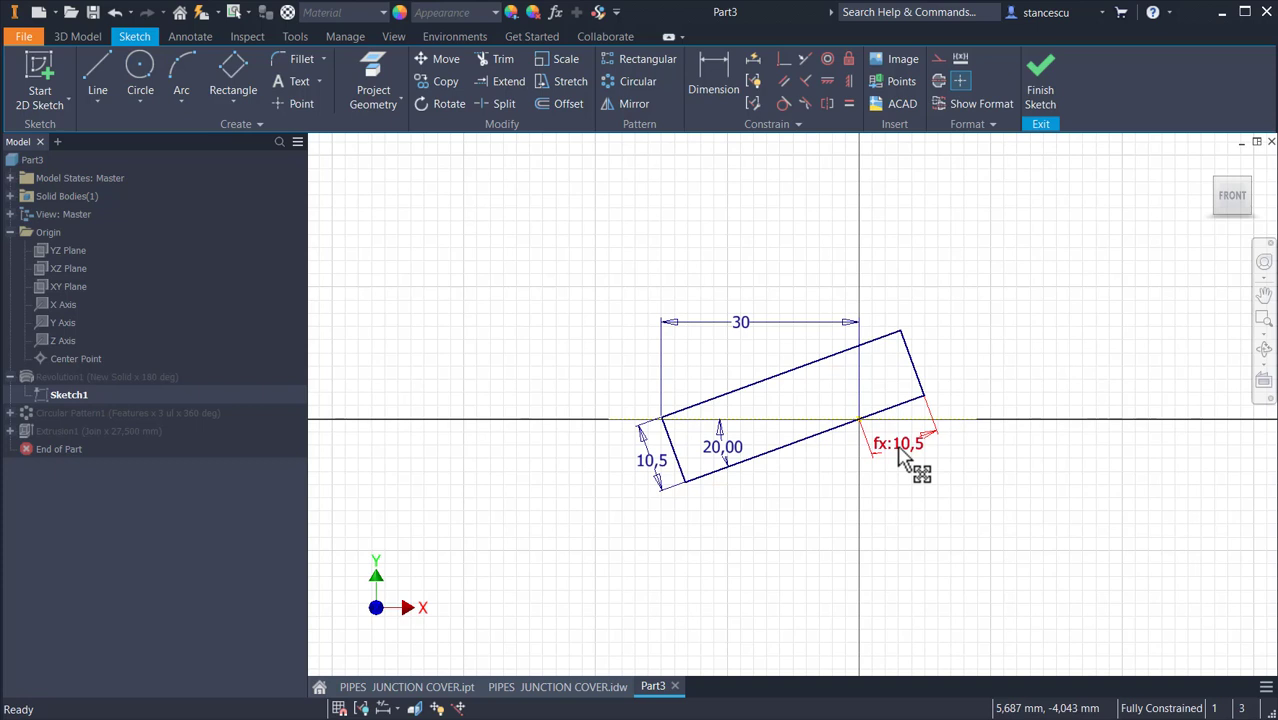
pyautogui.doubleClick(900, 446)
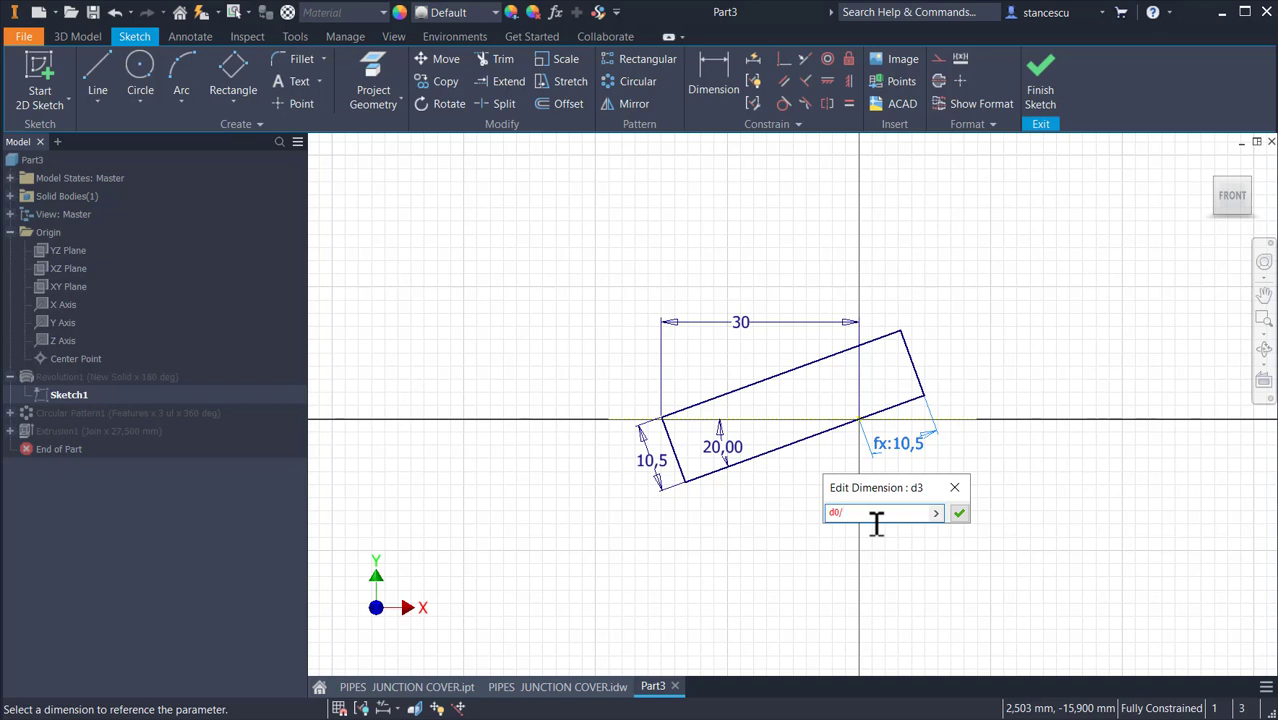
pyautogui.click(960, 514)
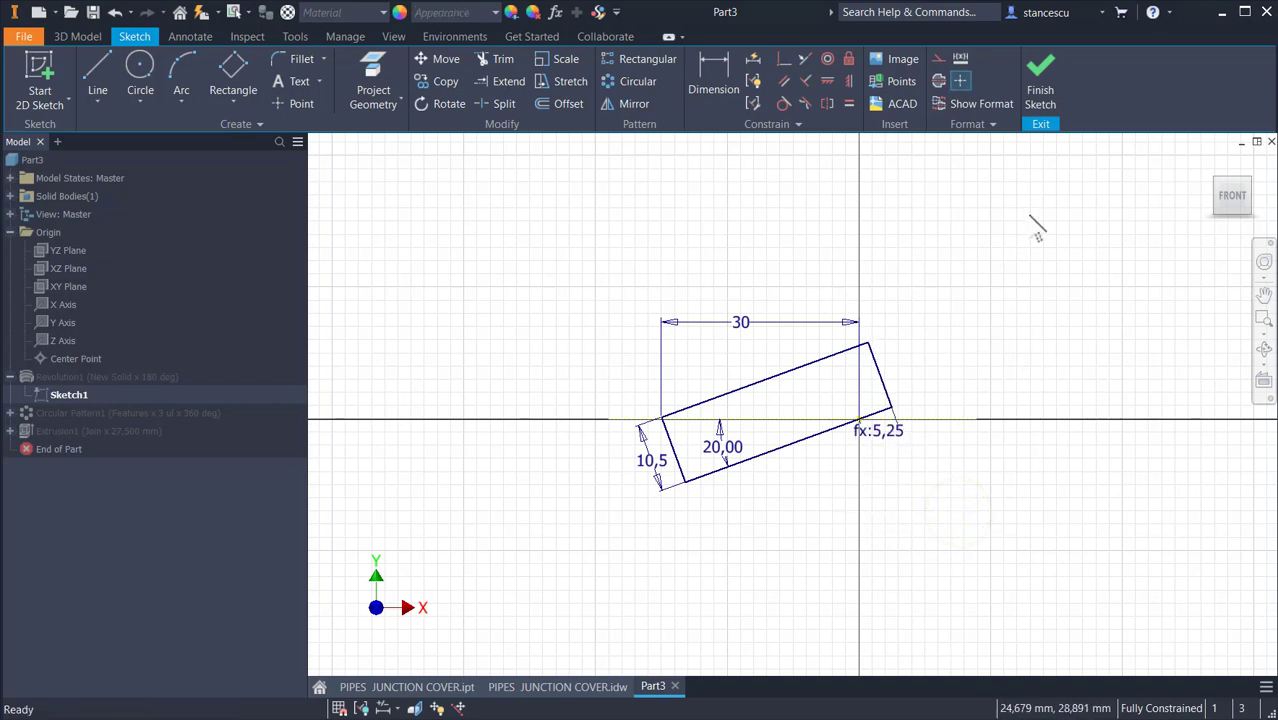
pyautogui.click(1040, 88)
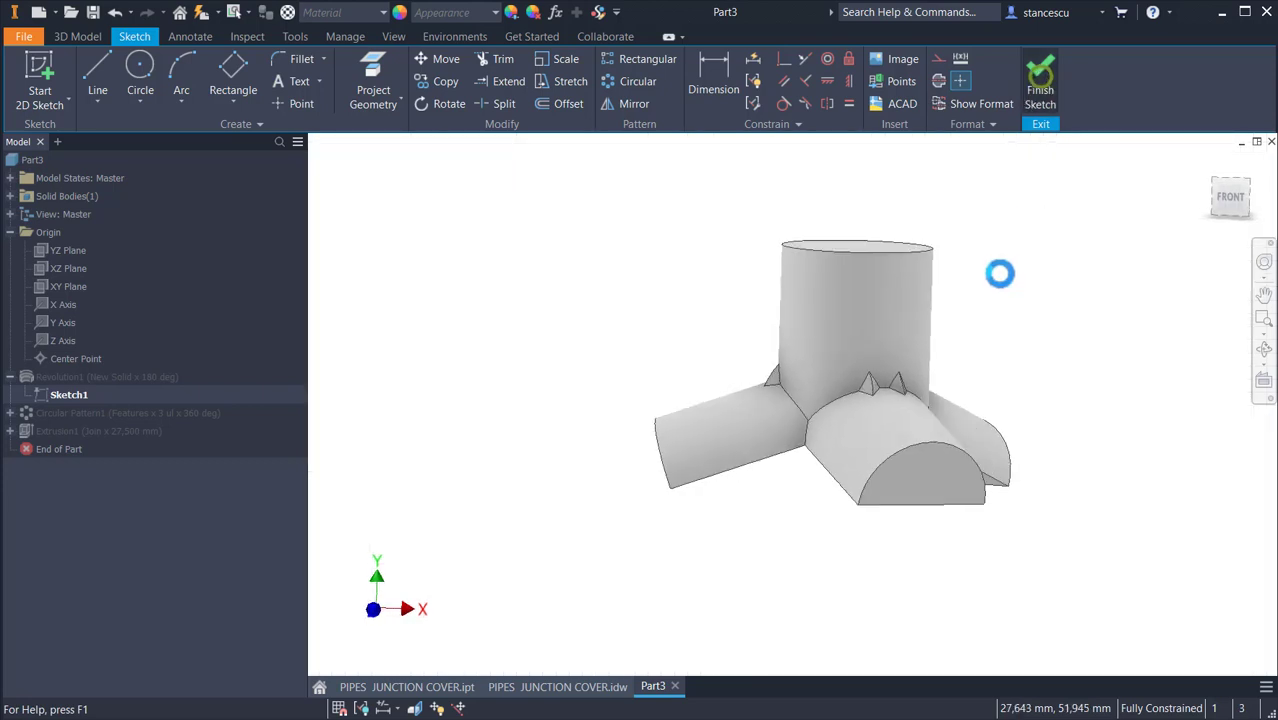
pyautogui.keyDown('shift'); pyautogui.moveTo(787, 508); pyautogui.dragTo(1120, 472, button='middle'); pyautogui.keyUp('shift')
pyautogui.press('F6')
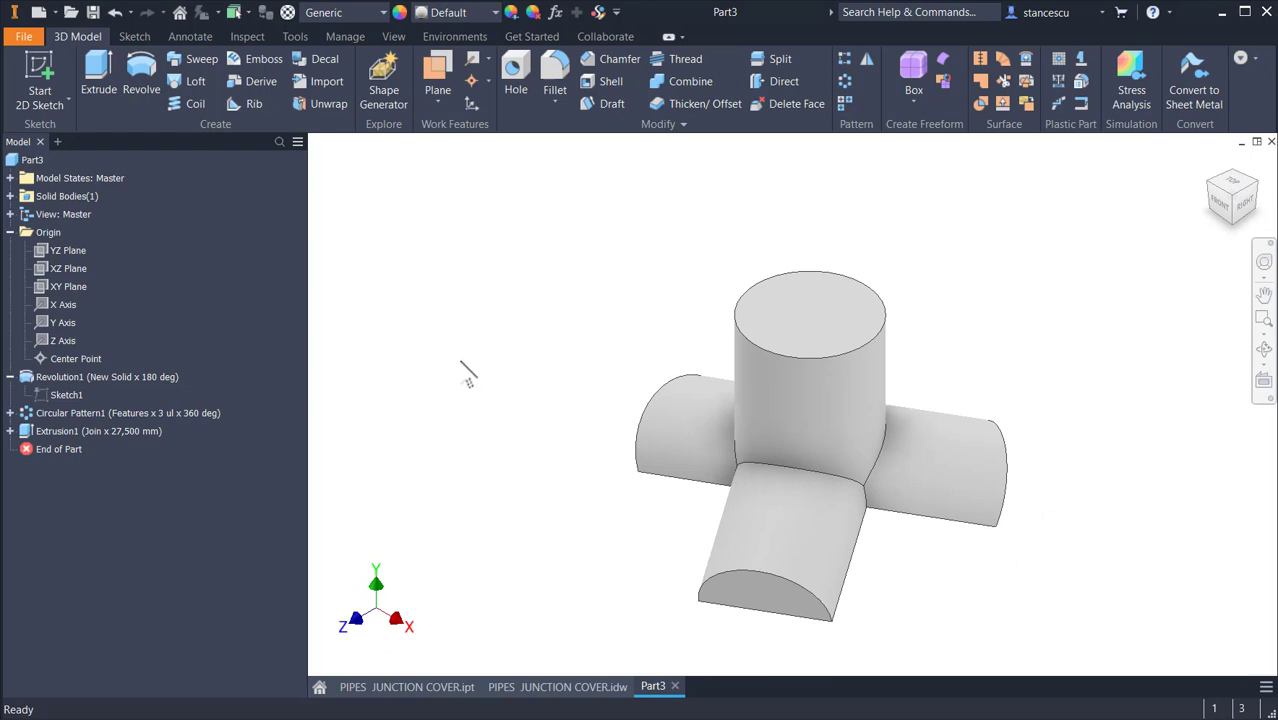
pyautogui.click(551, 686)
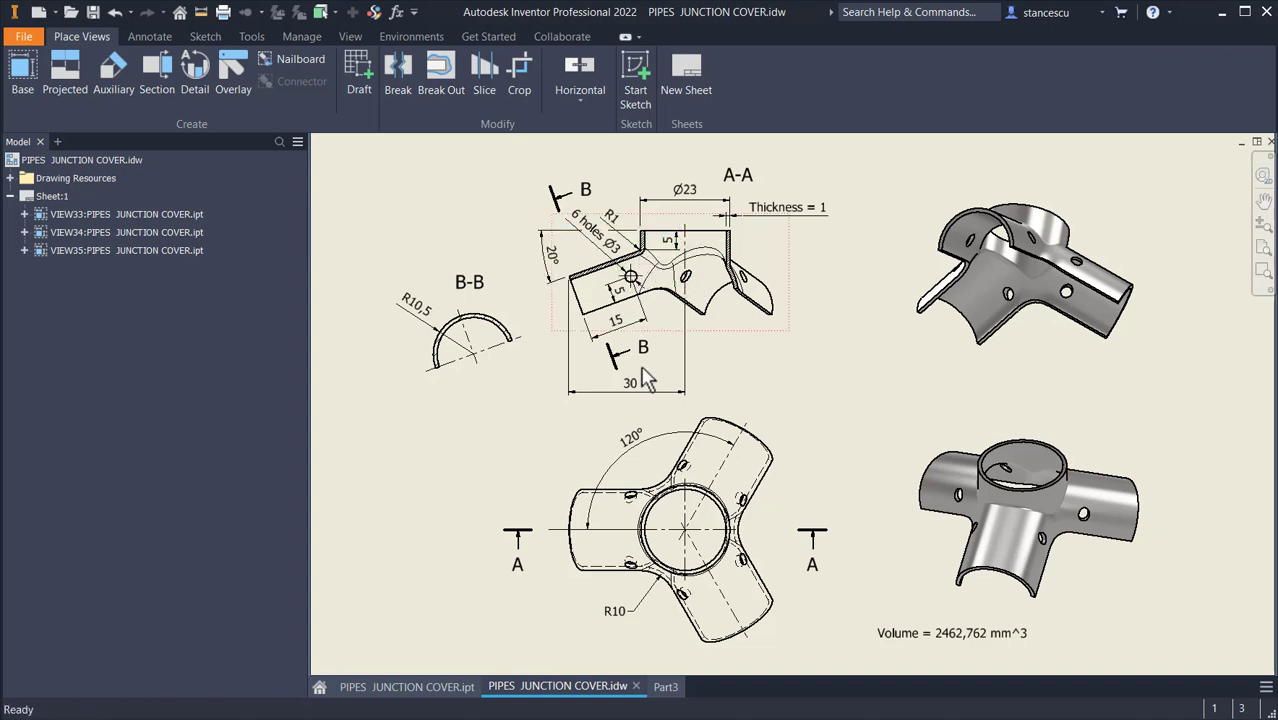
pyautogui.click(676, 687)
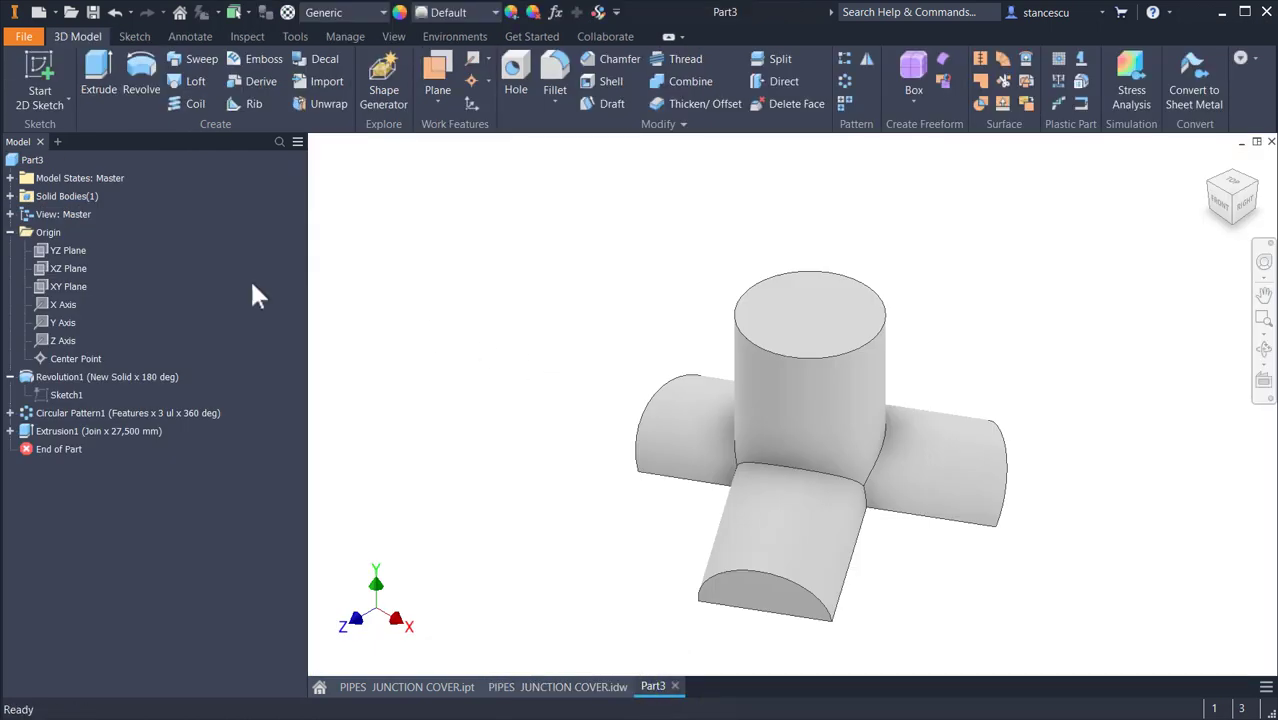
# Create Sketch3 on the XY plane, sliced, projecting only the left arm's top edge
pyautogui.click(40, 286)
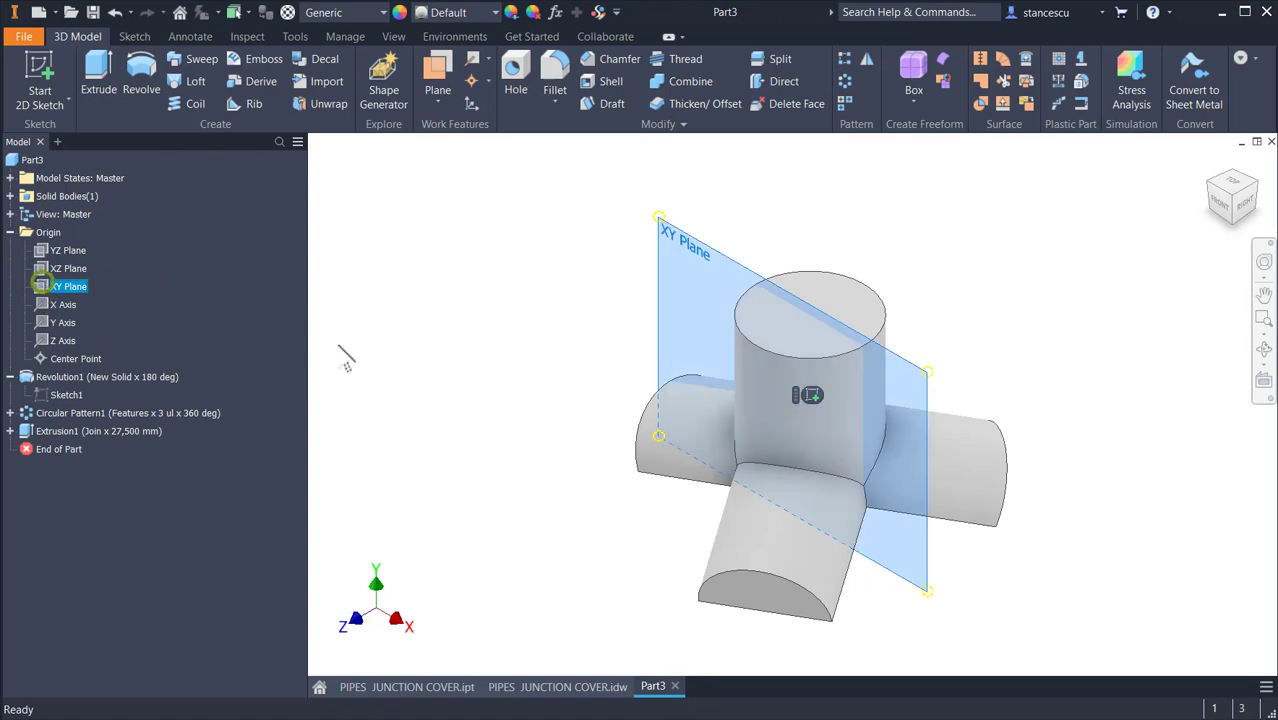
pyautogui.click(809, 398)
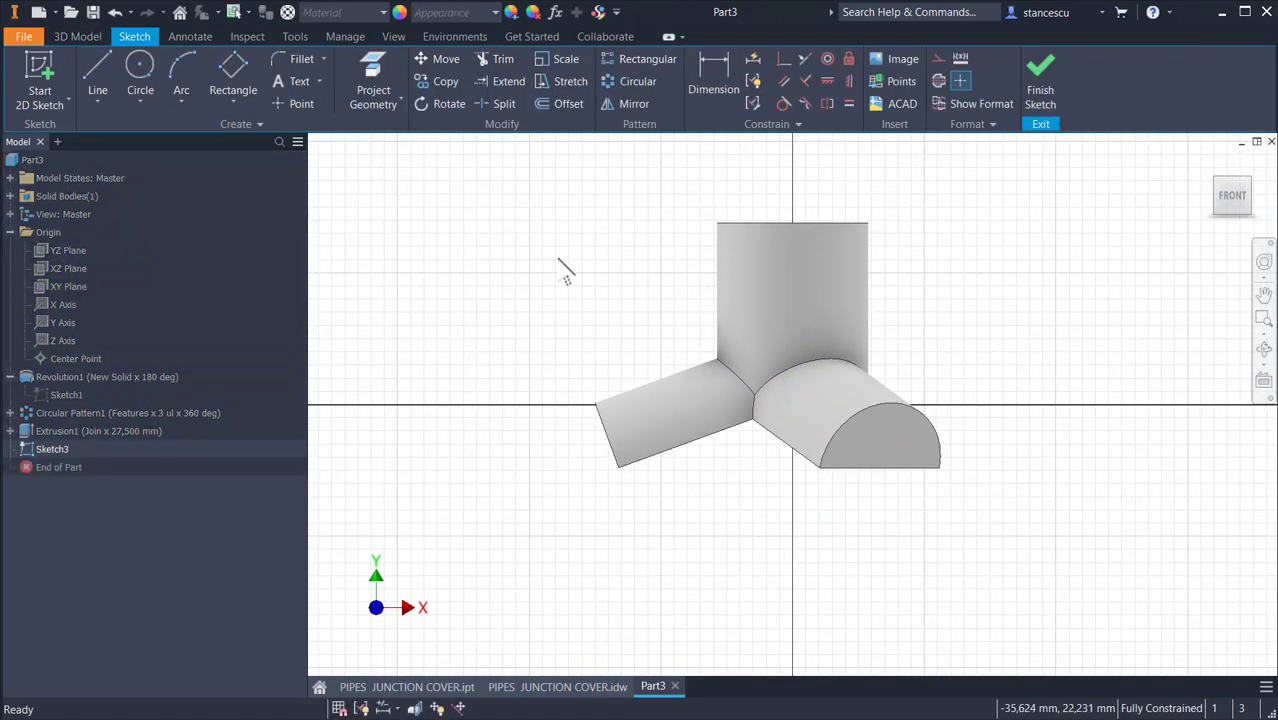
pyautogui.press('F7')
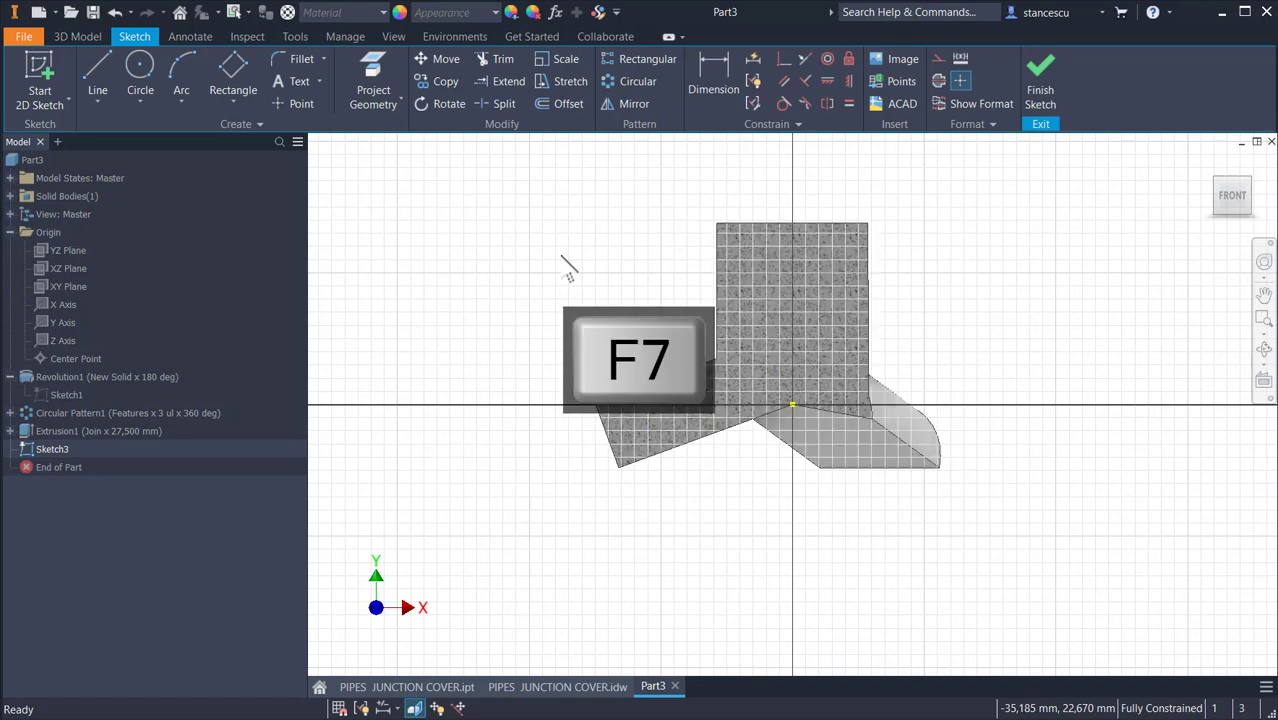
pyautogui.click(378, 82)
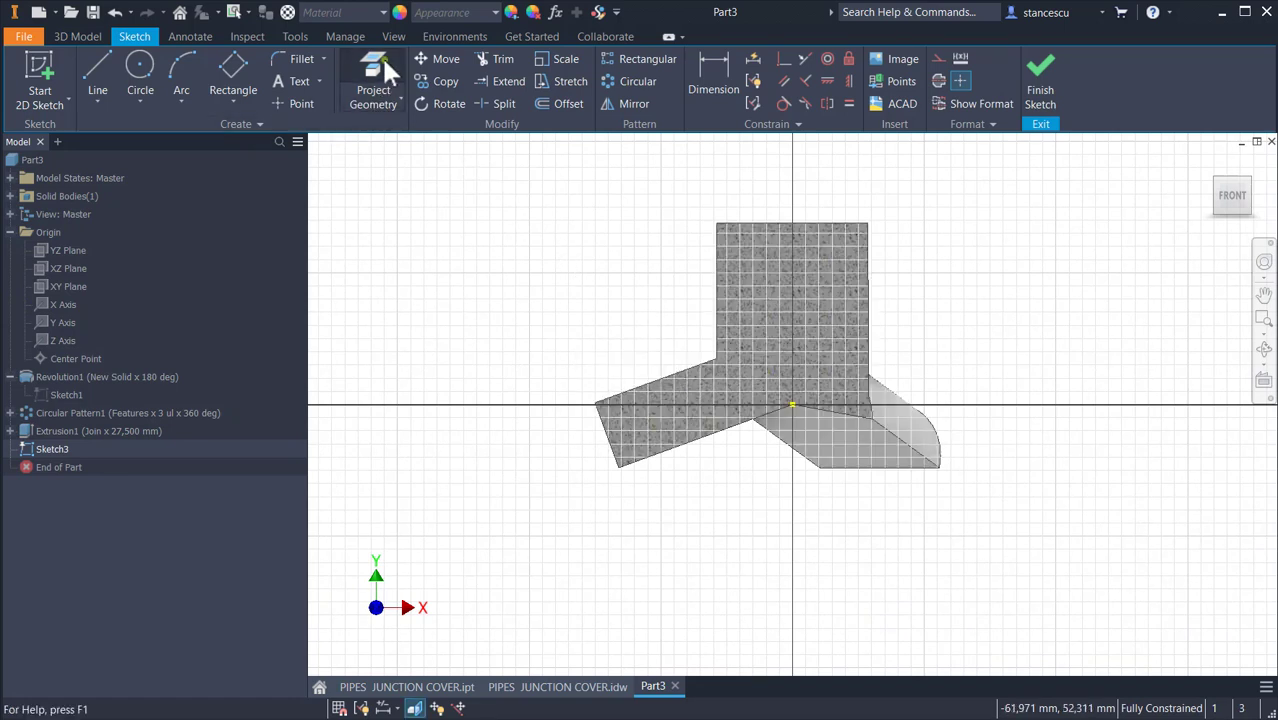
pyautogui.click(643, 386)
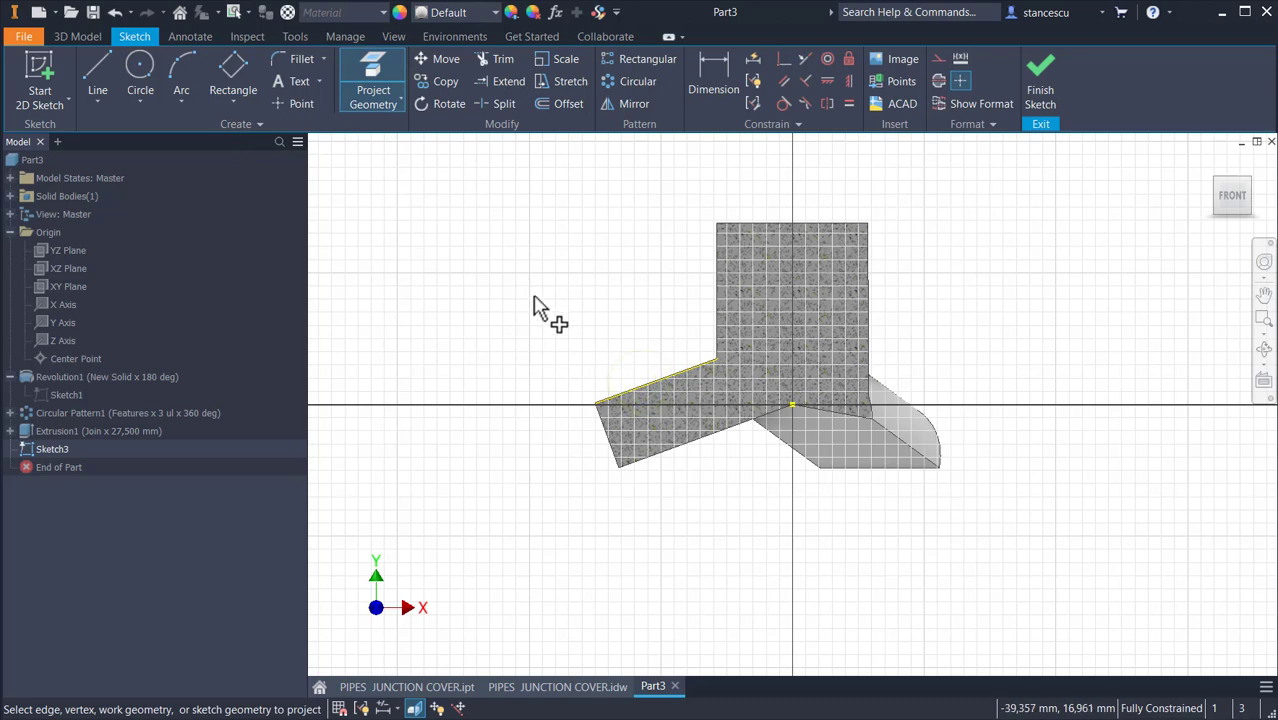
pyautogui.click(1045, 88)
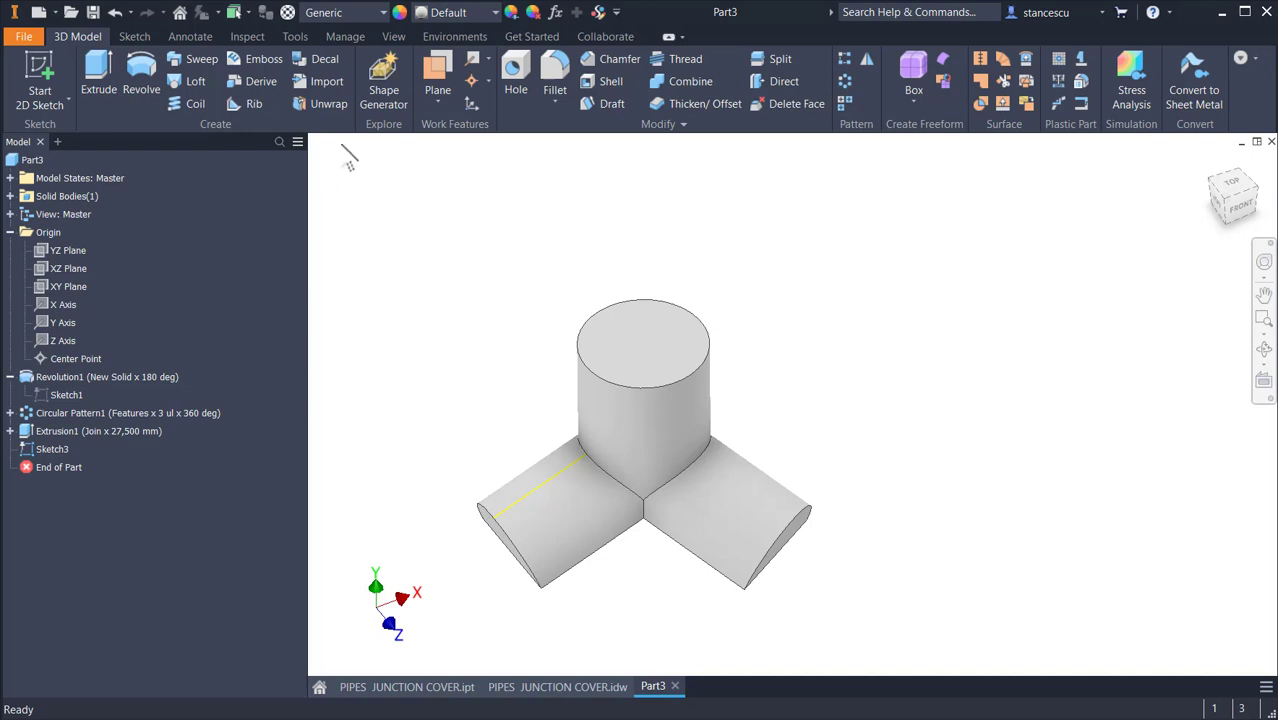
# Create Work Plane1 parallel to the cylinder top face through the arm seam vertex
pyautogui.click(437, 68)
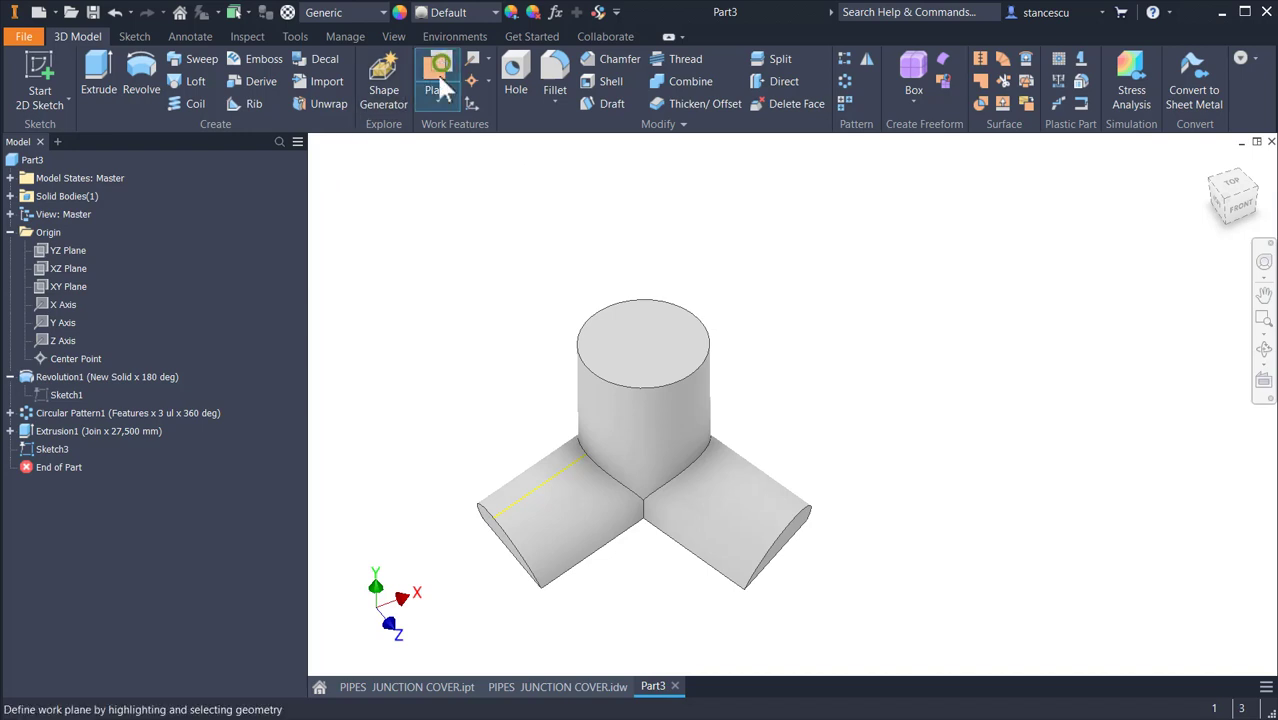
pyautogui.click(606, 345)
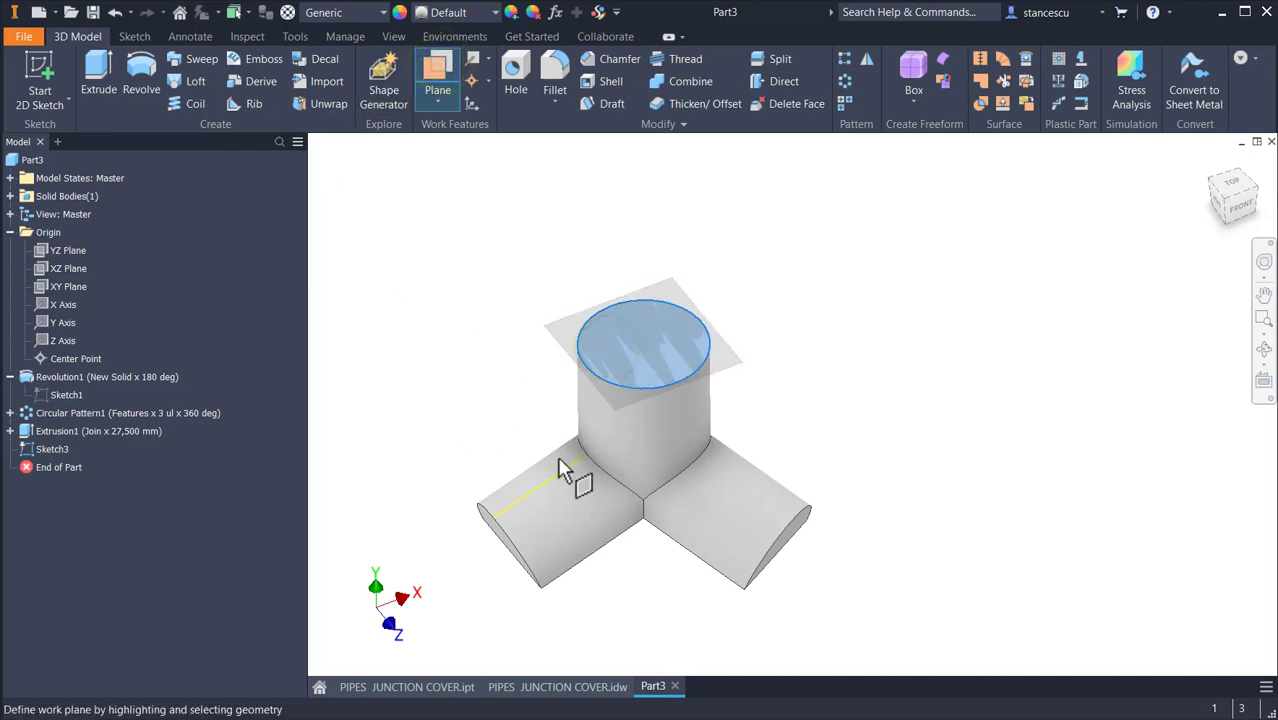
pyautogui.scroll(2, 565, 470)
pyautogui.scroll(5, 582, 501)
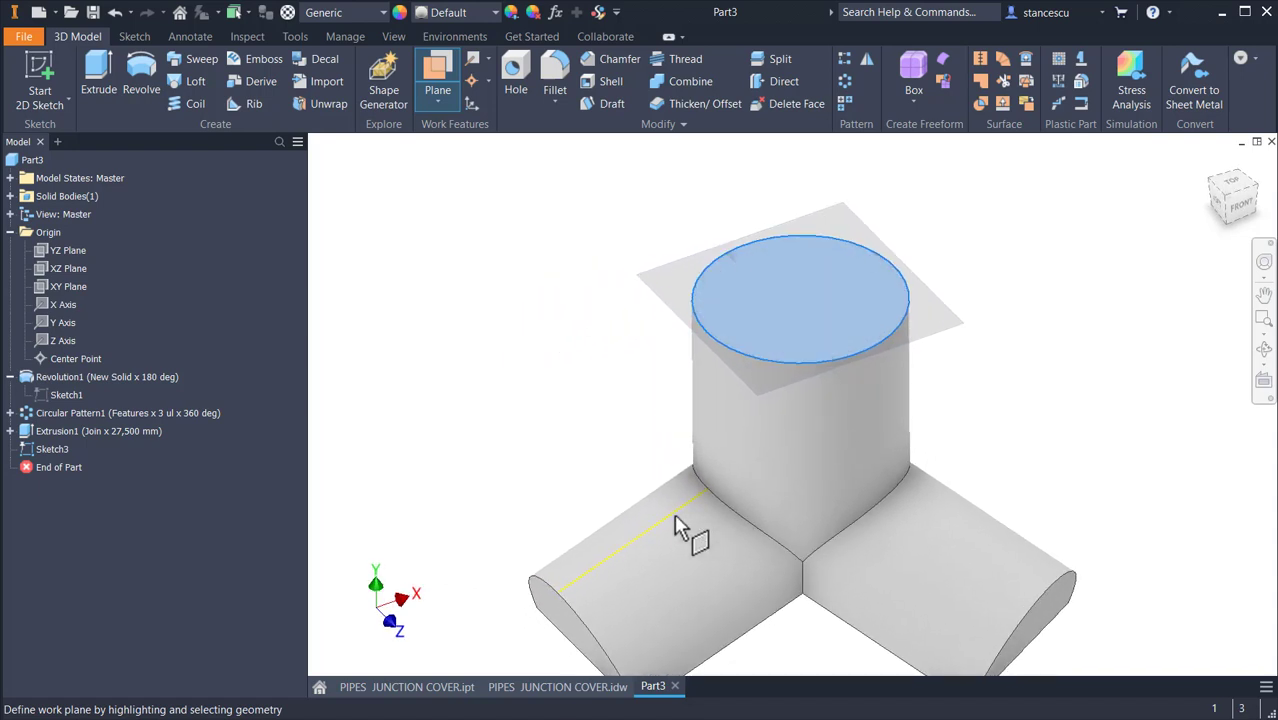
pyautogui.scroll(2, 735, 546)
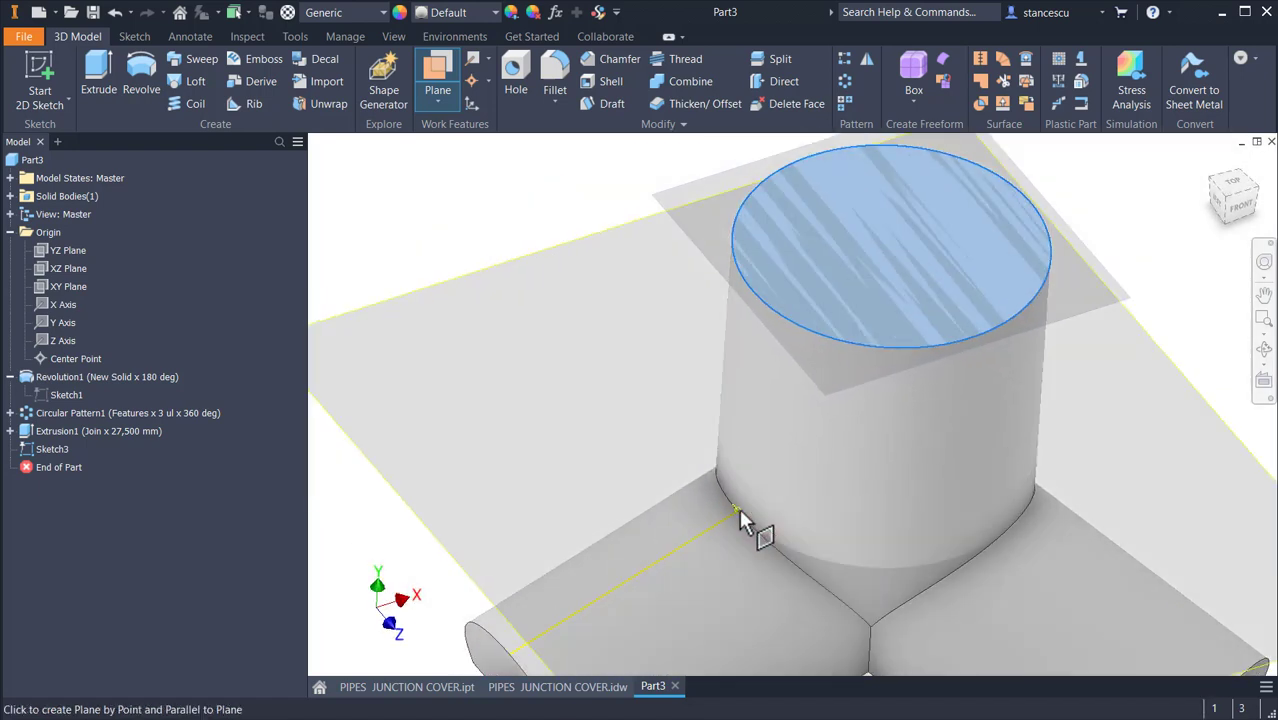
pyautogui.click(737, 515)
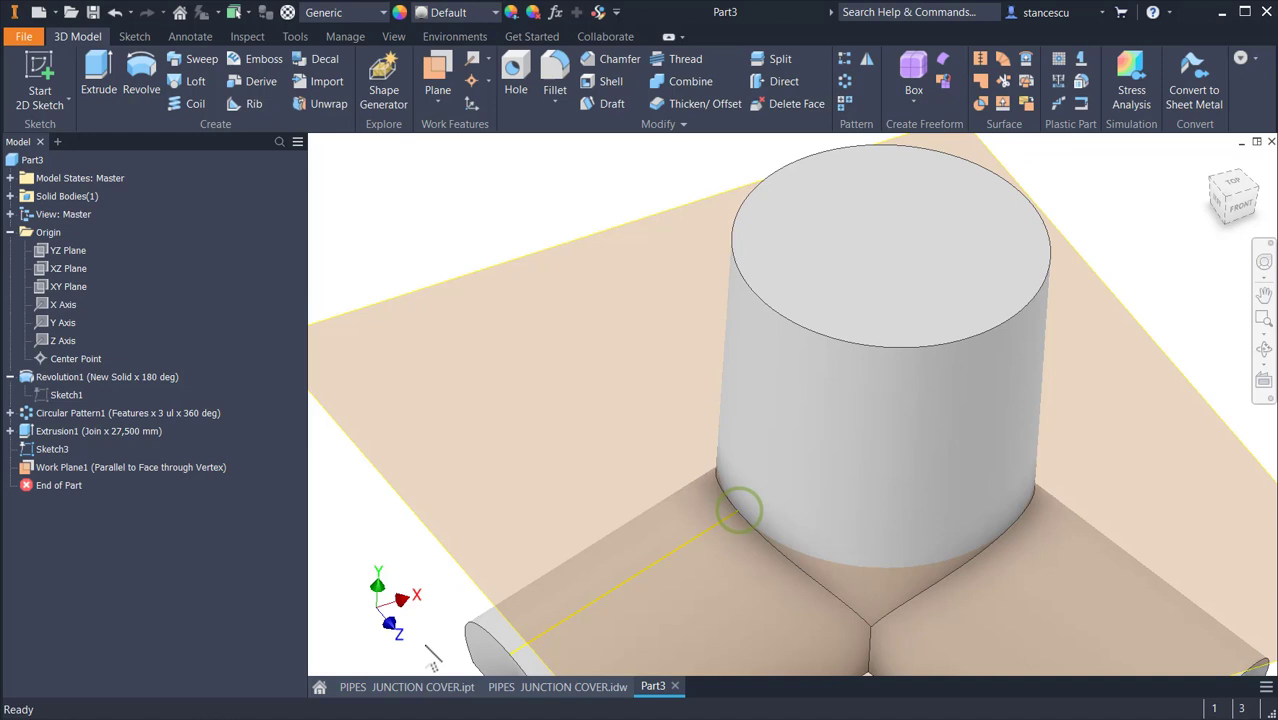
pyautogui.press('F6')
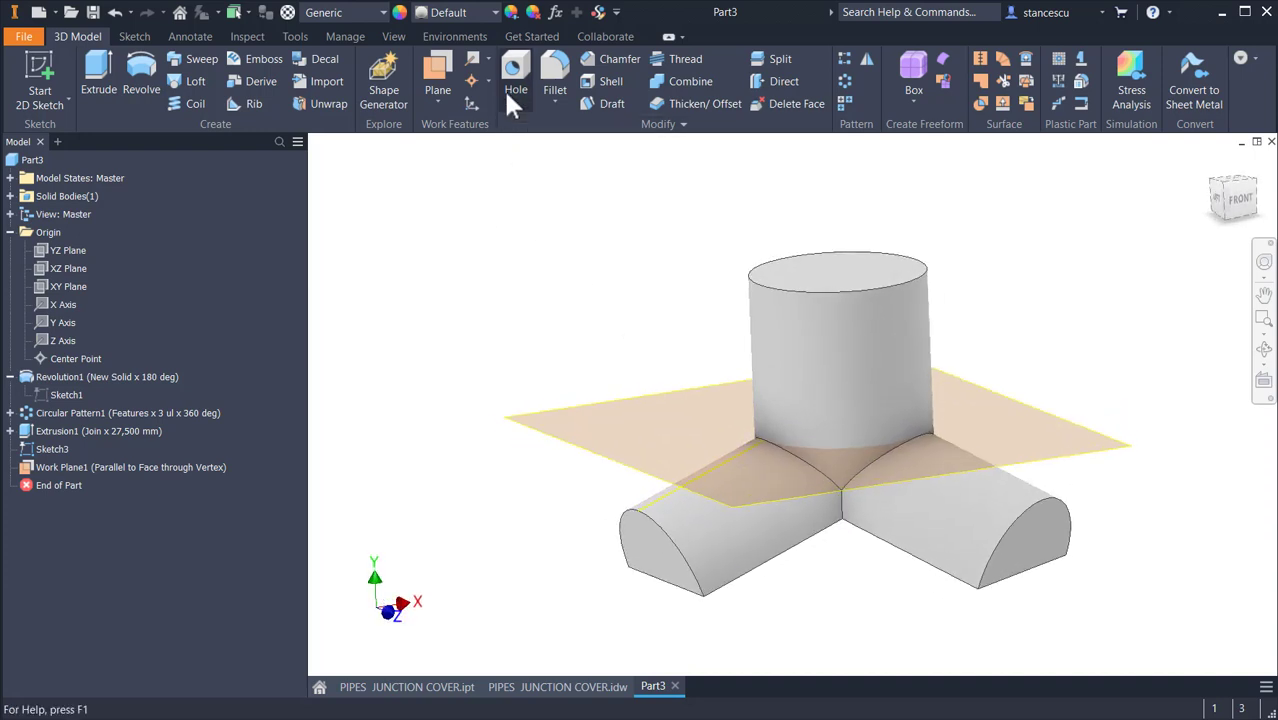
# Add Work Plane2 offset 5 mm from Work Plane1, then hide Work Plane1
pyautogui.click(440, 72)
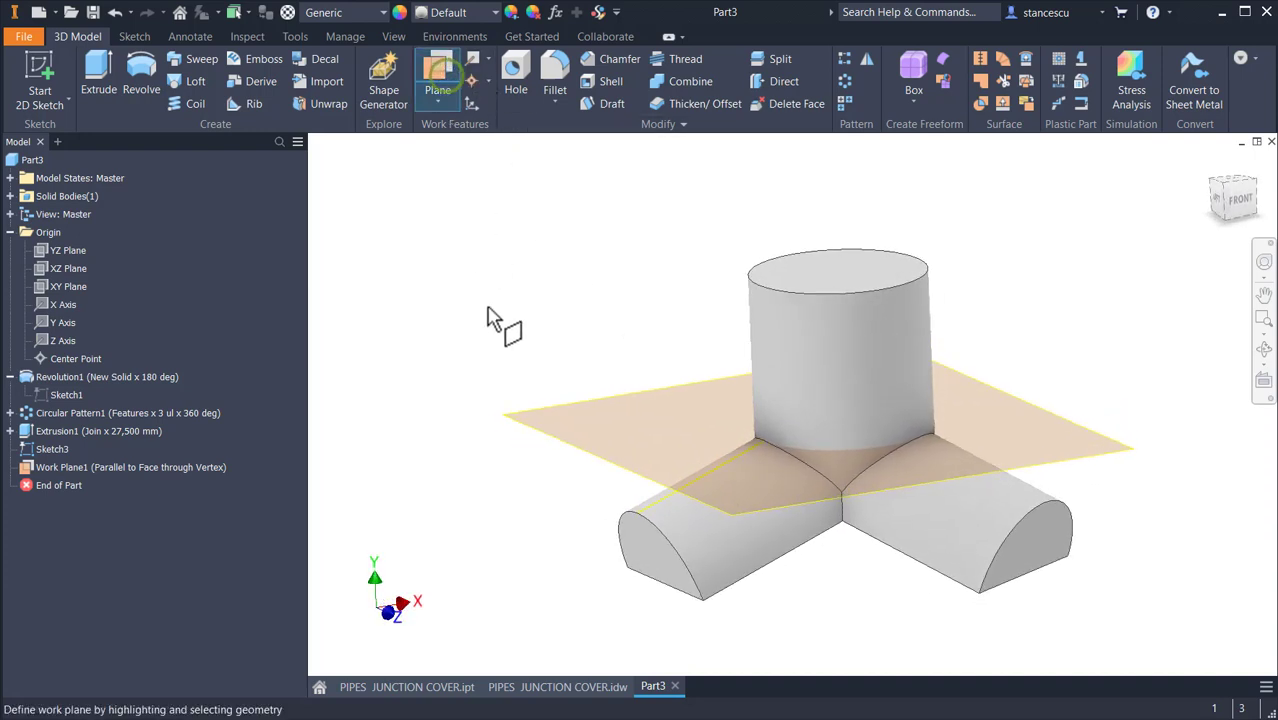
pyautogui.click(520, 418)
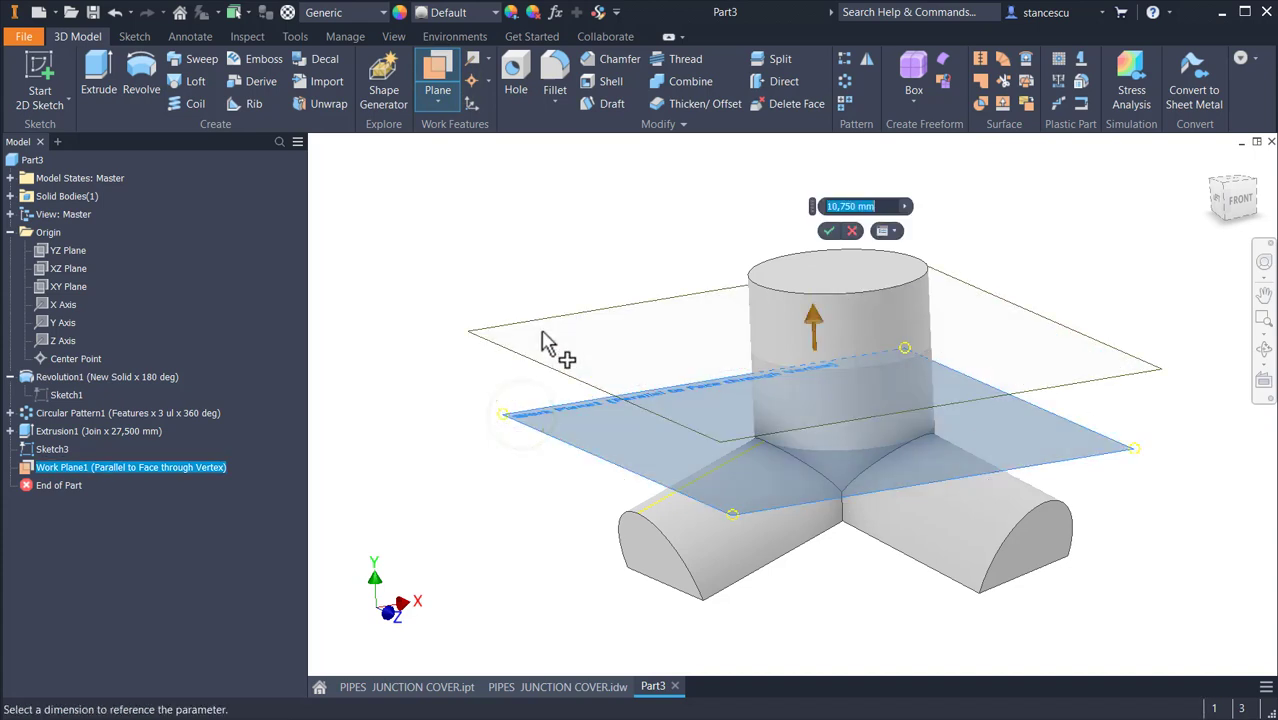
pyautogui.write('5')
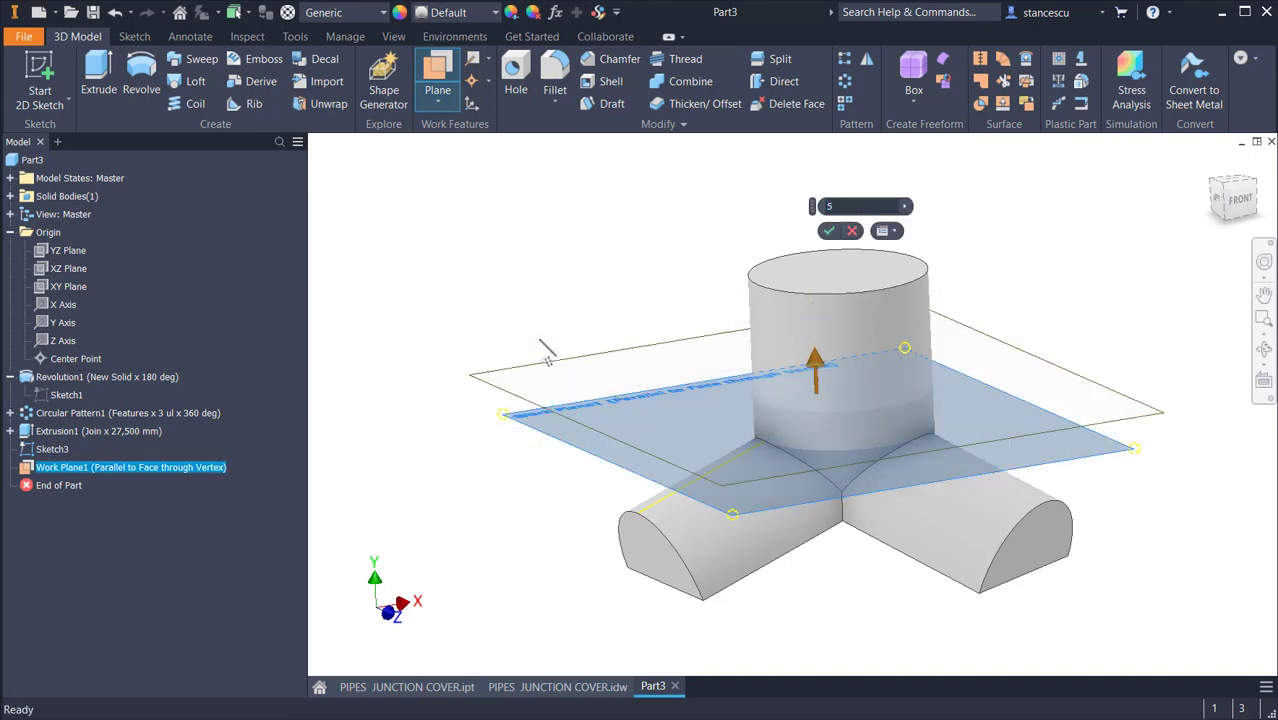
pyautogui.press('Return')
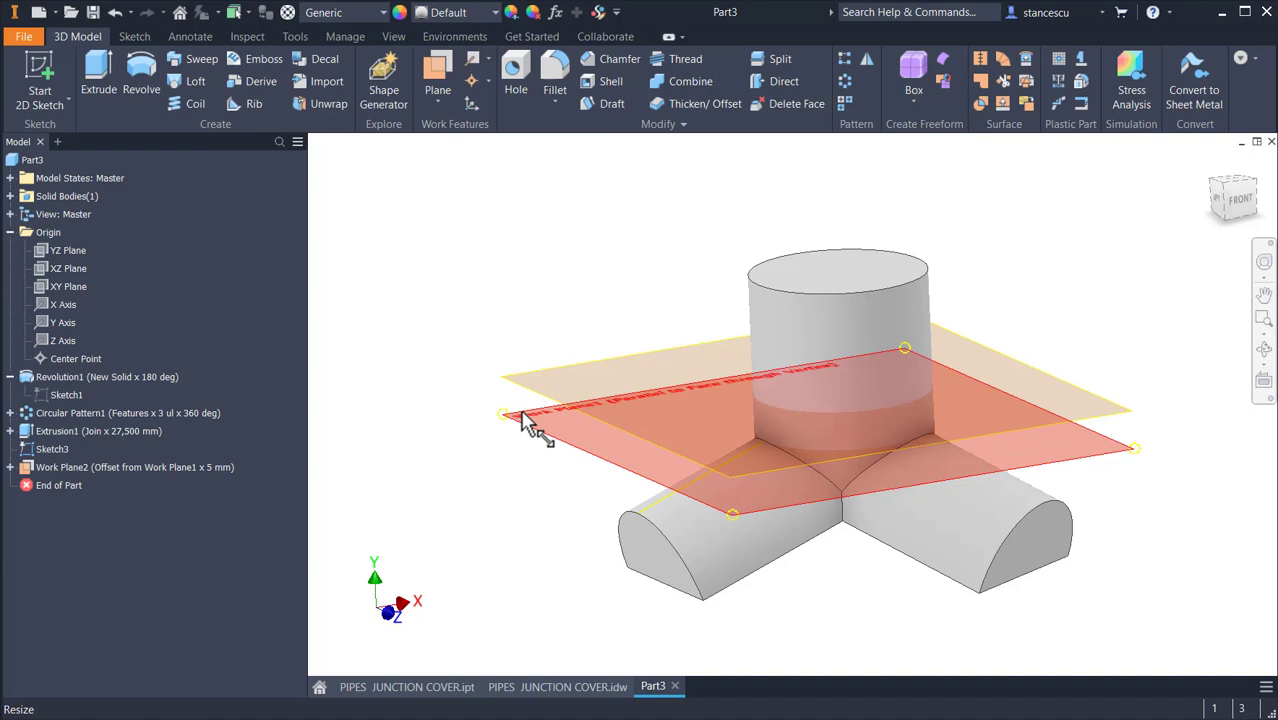
pyautogui.rightClick(541, 412)
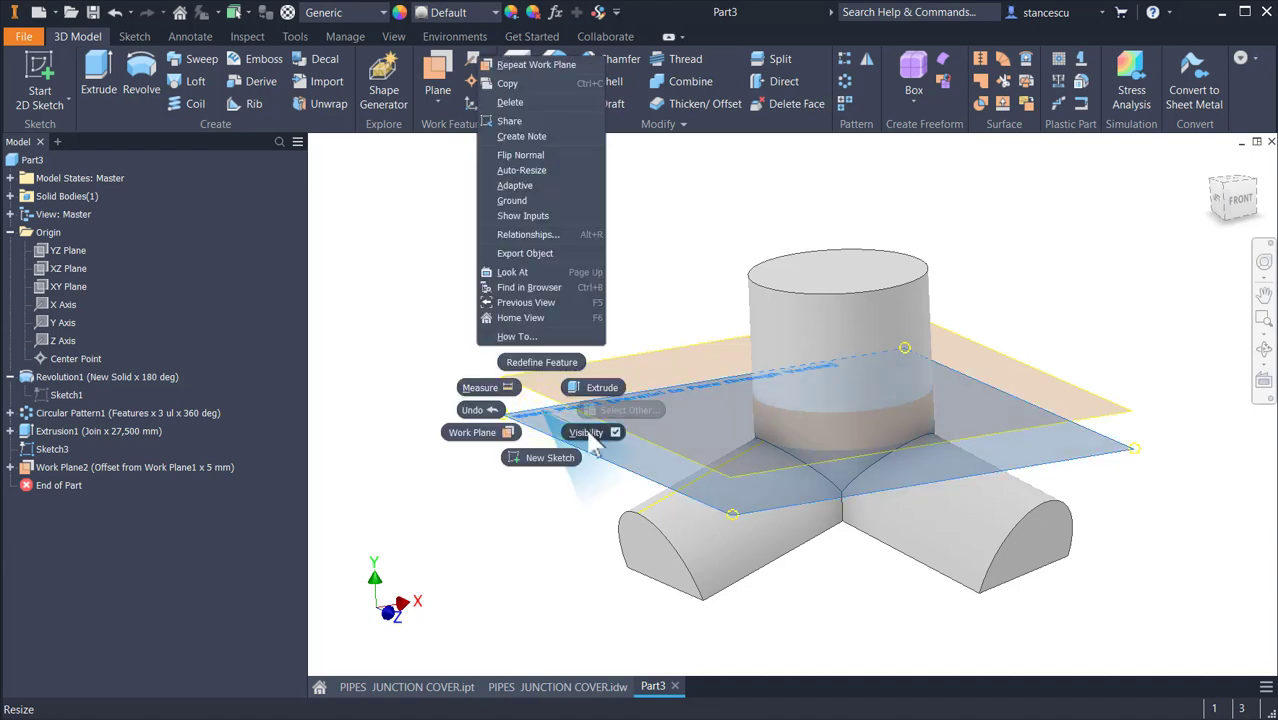
pyautogui.click(588, 432)
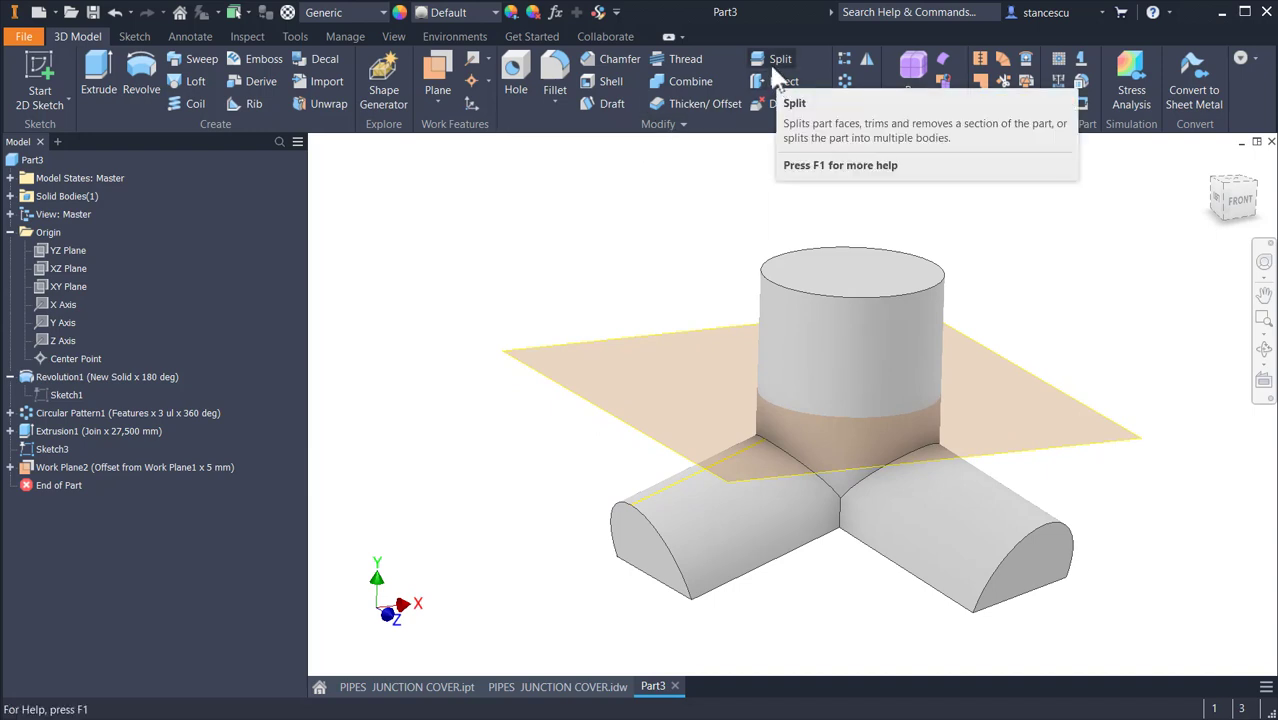
# Split the solid at Work Plane2, keeping the portion below the plane
pyautogui.click(772, 62)
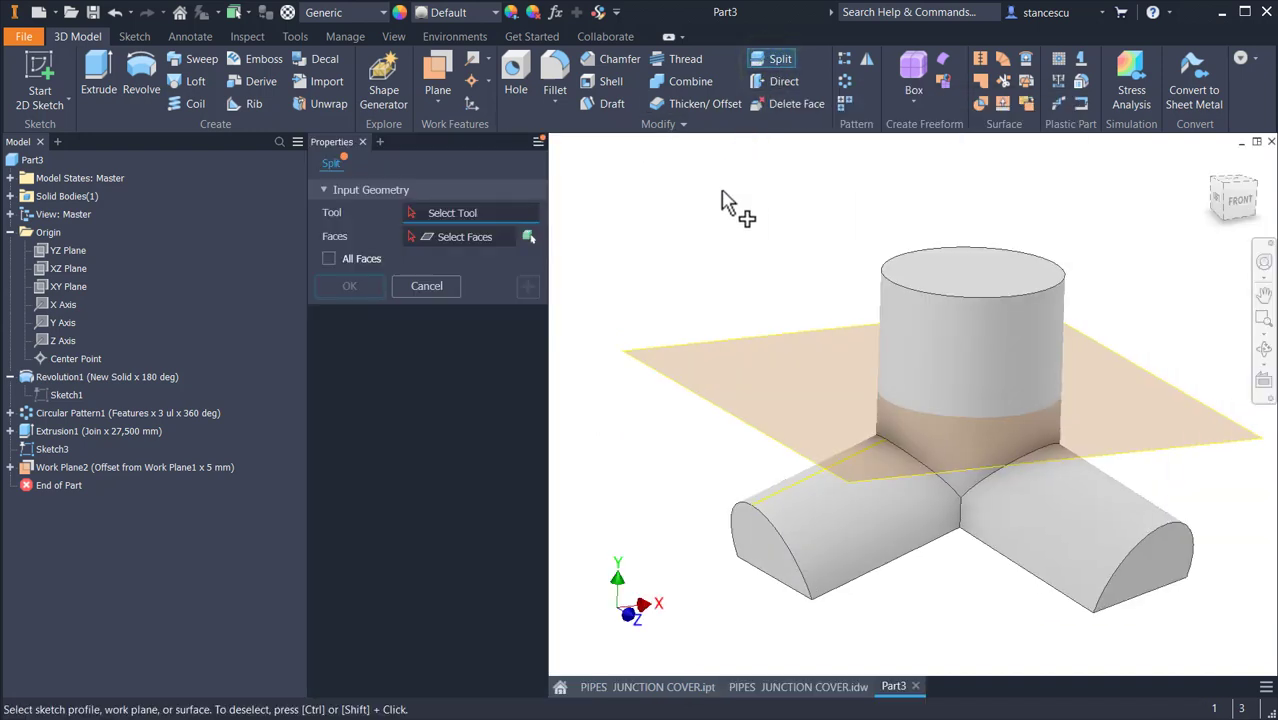
pyautogui.click(714, 348)
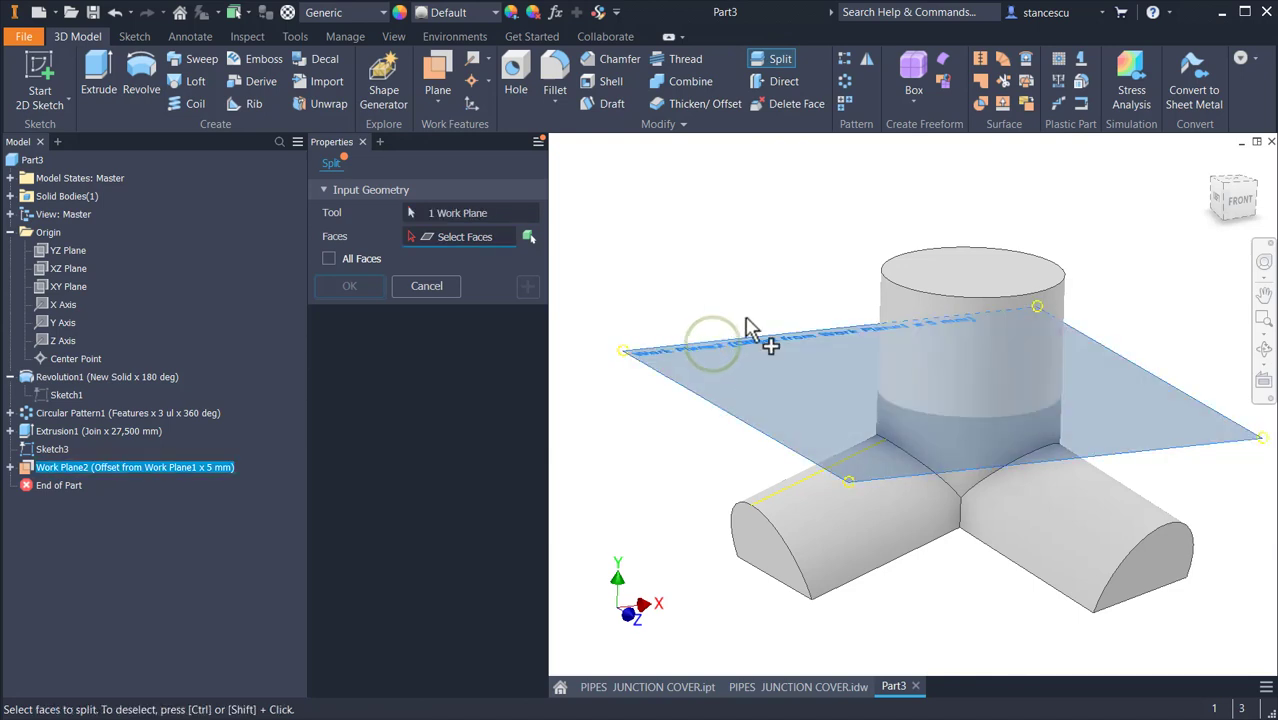
pyautogui.click(528, 238)
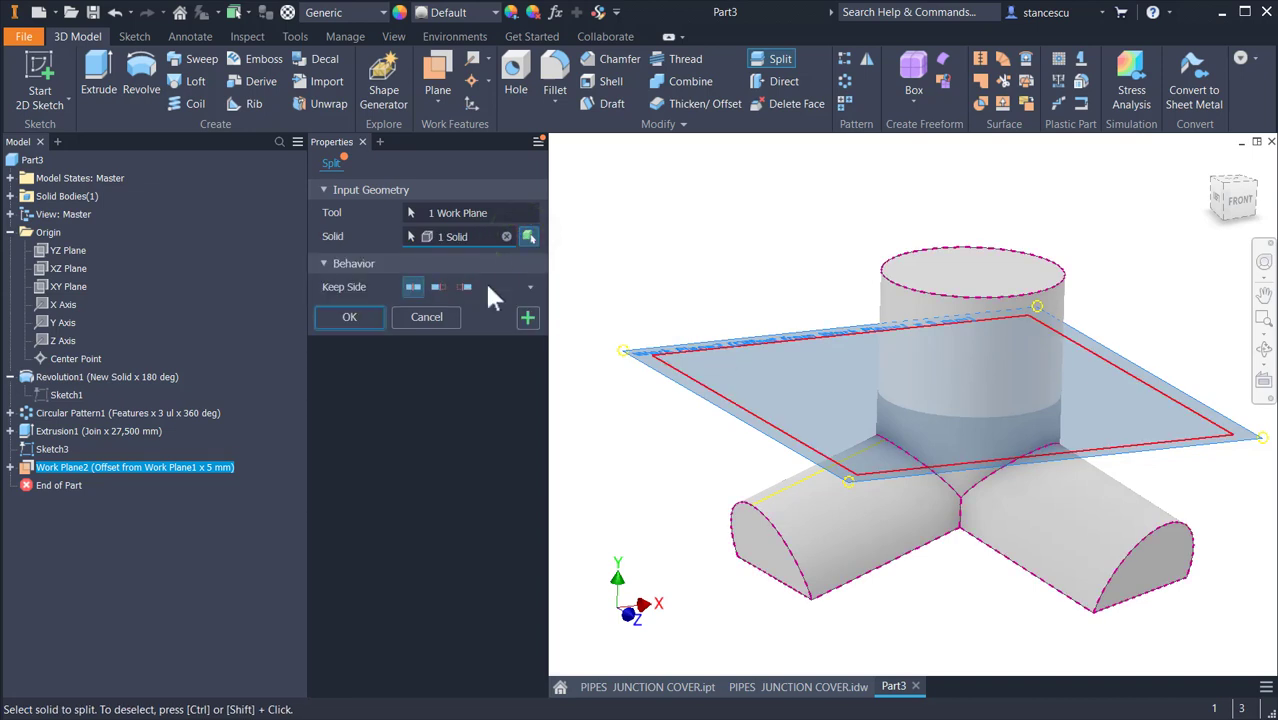
pyautogui.click(463, 287)
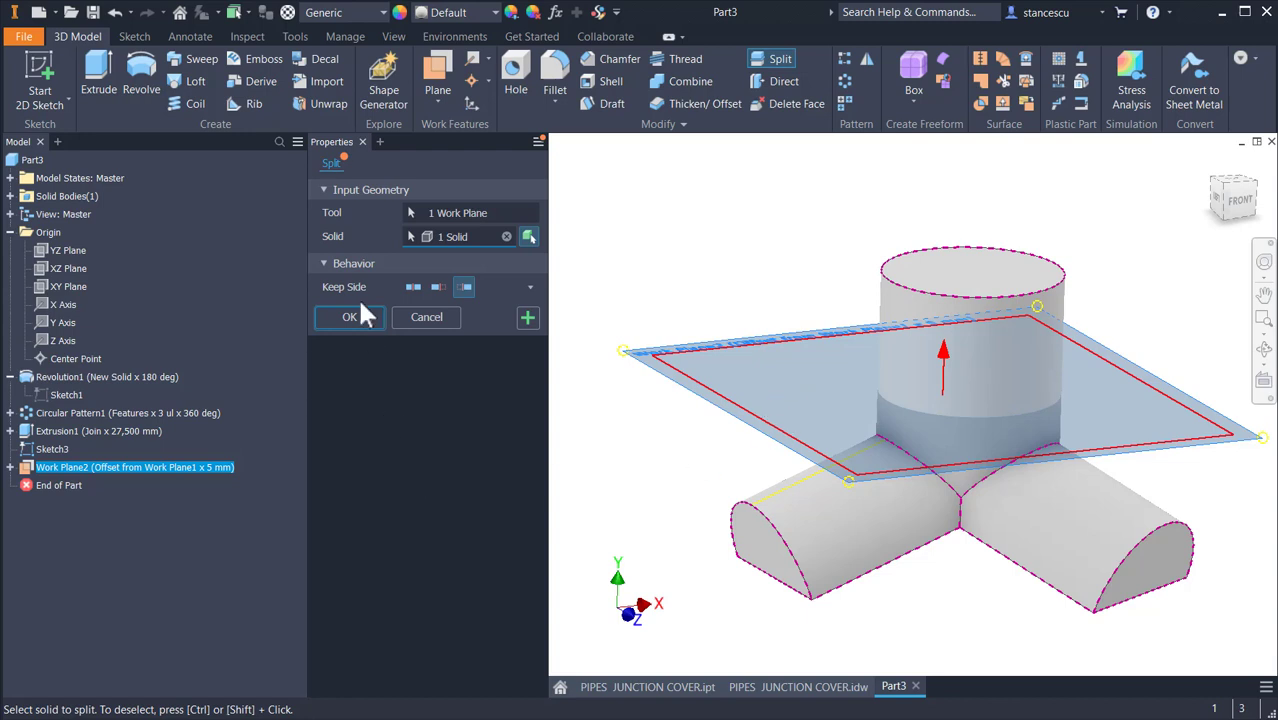
pyautogui.click(374, 321)
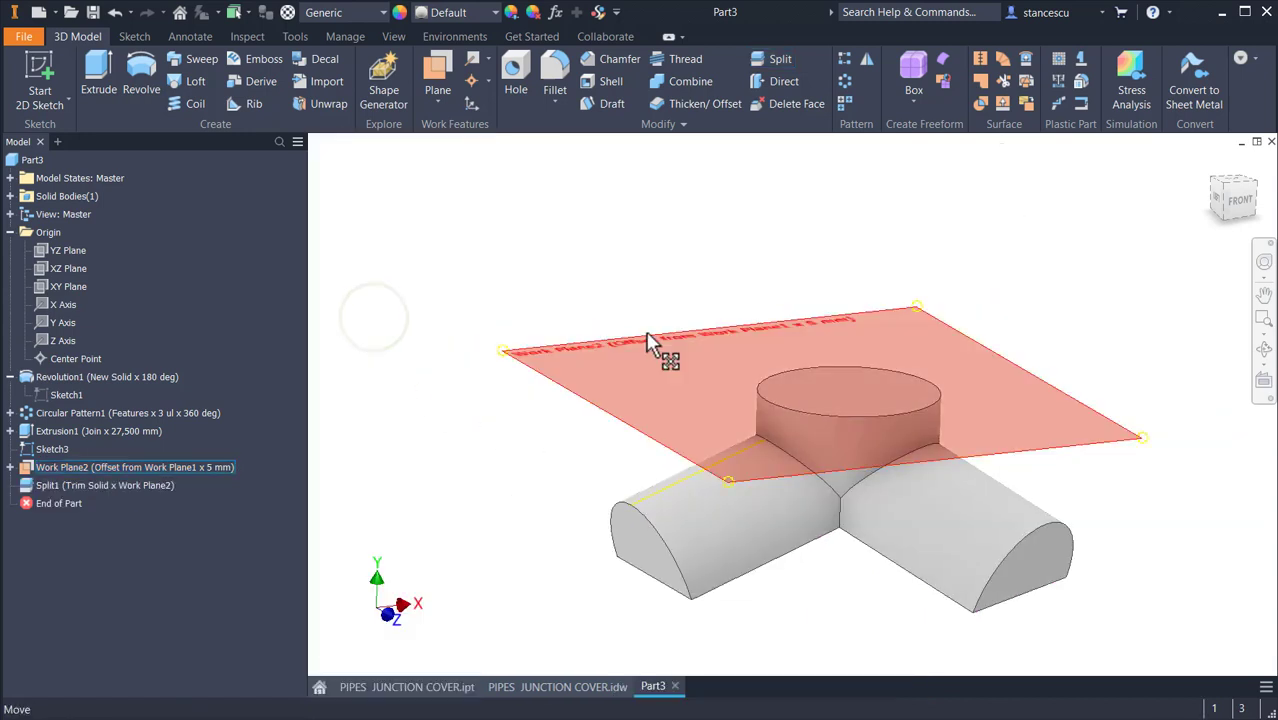
# Hide Work Plane2 and Sketch3, then return to the home view
pyautogui.rightClick(651, 343)
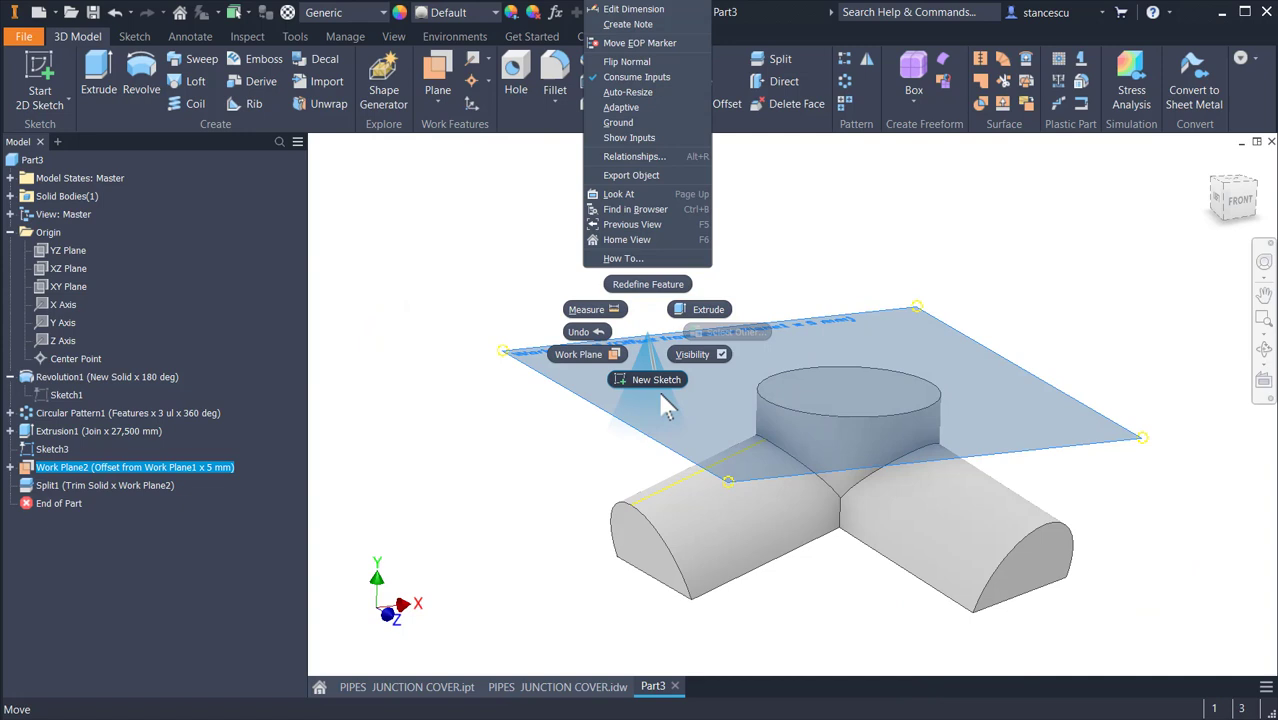
pyautogui.click(688, 356)
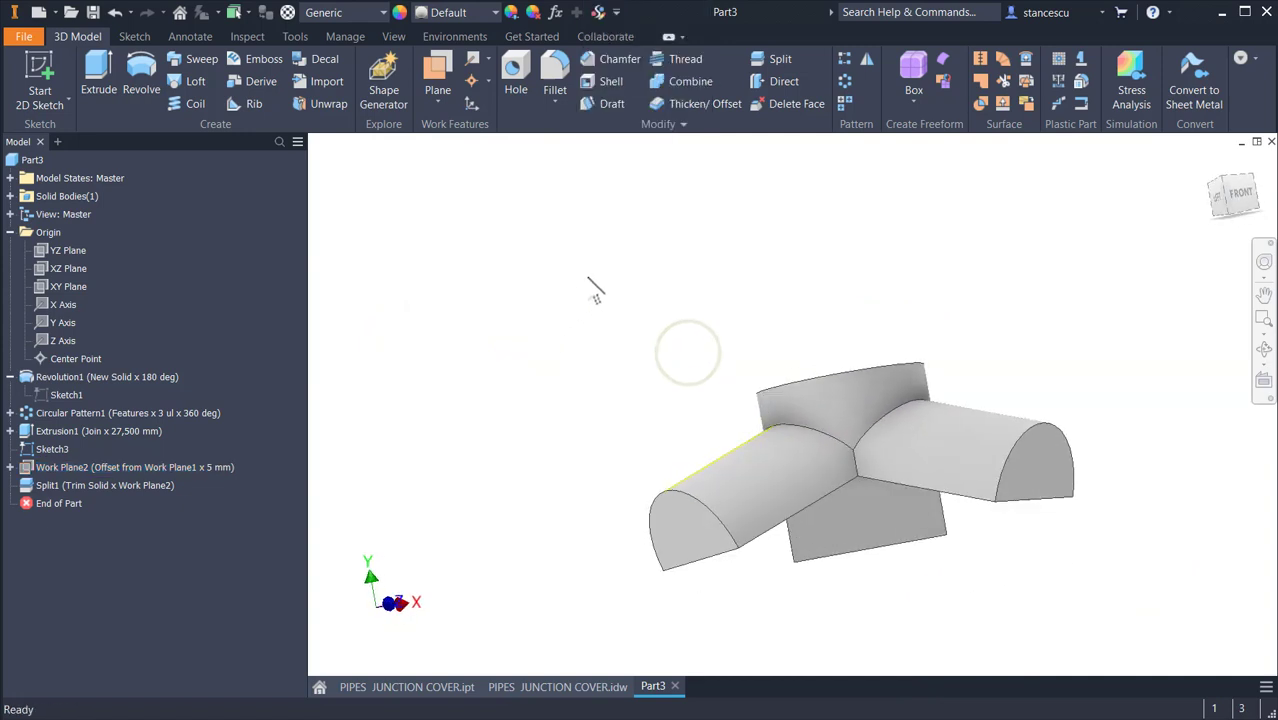
pyautogui.rightClick(45, 449)
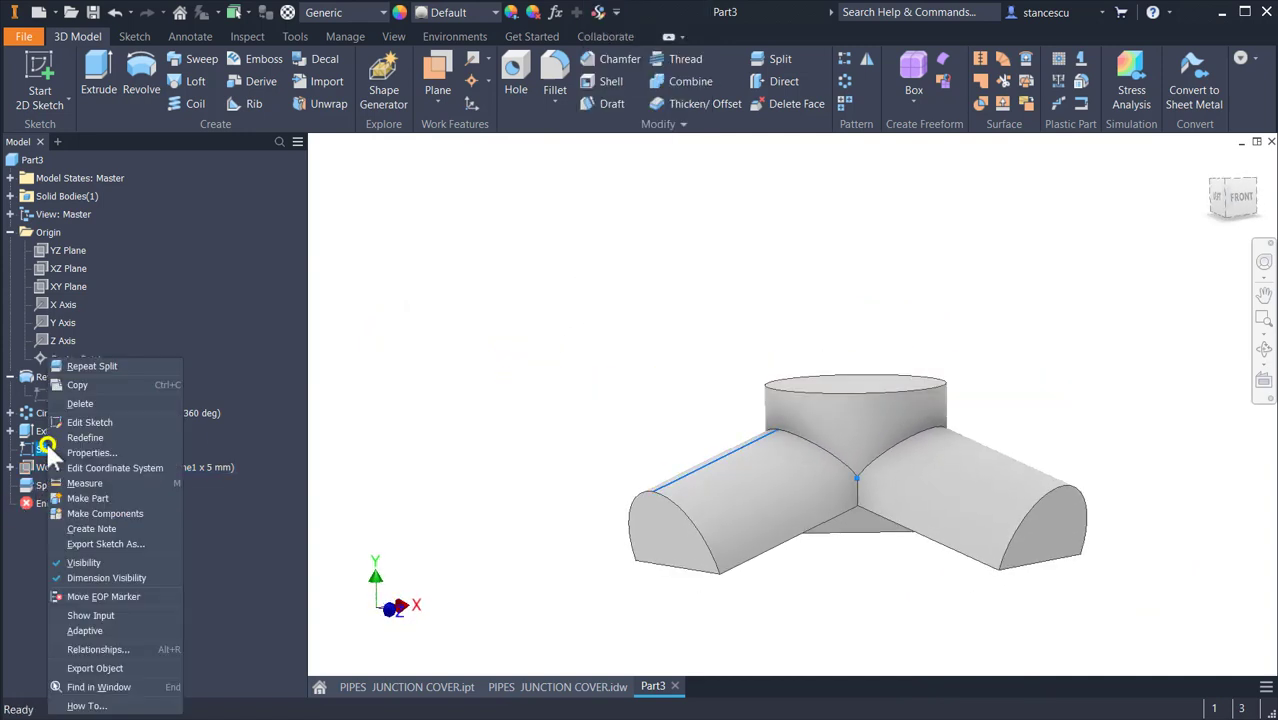
pyautogui.click(92, 562)
pyautogui.moveTo(590, 403)
pyautogui.keyDown('shift'); pyautogui.mouseDown(button='middle')
pyautogui.moveTo(633, 322)
pyautogui.moveTo(633, 334)
pyautogui.mouseUp(button='middle'); pyautogui.keyUp('shift')
pyautogui.press('F6')
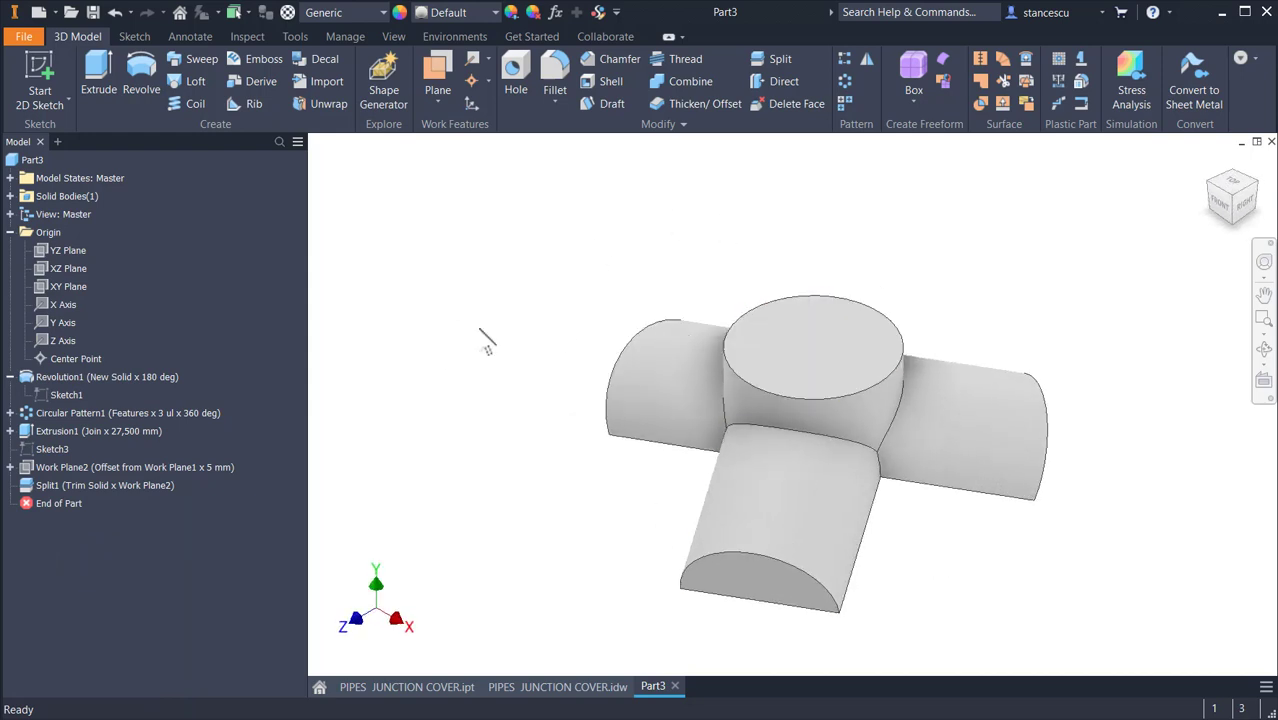
# On the PIPES JUNCTION COVER drawing, highlight the R10 and 6 holes Ø3 annotations
pyautogui.click(560, 681)
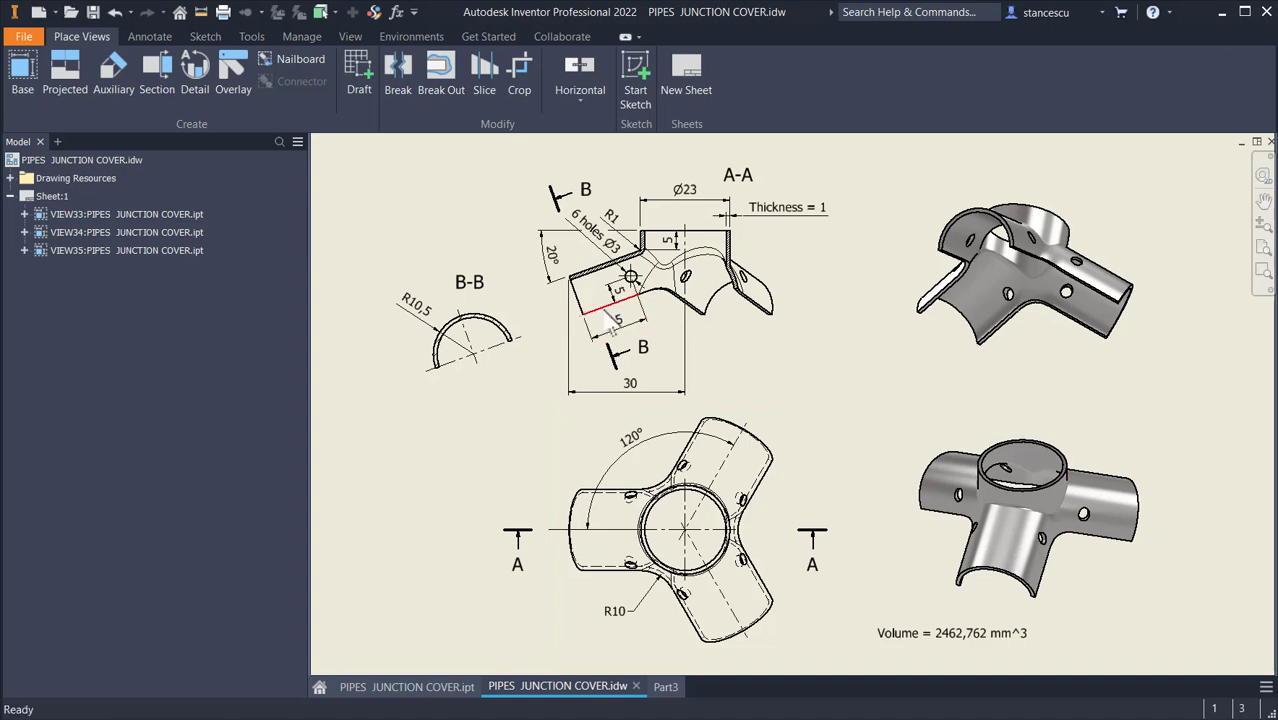
pyautogui.click(620, 611)
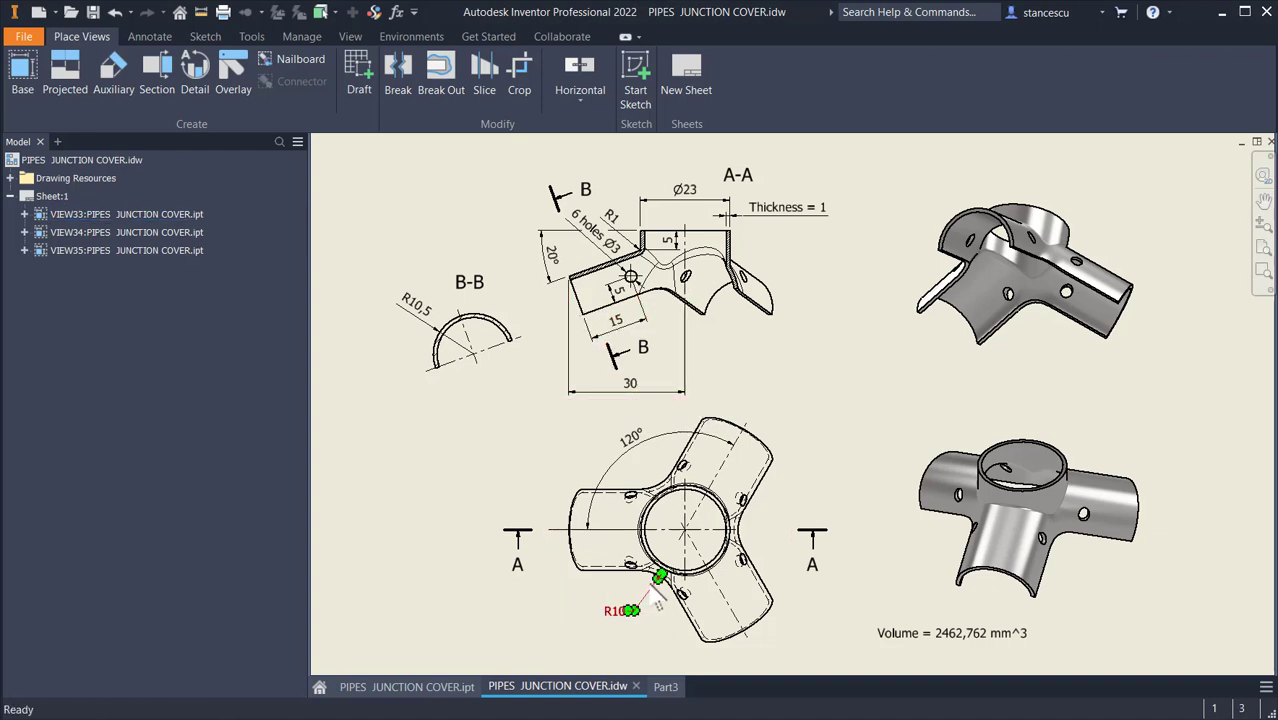
pyautogui.press('Escape')
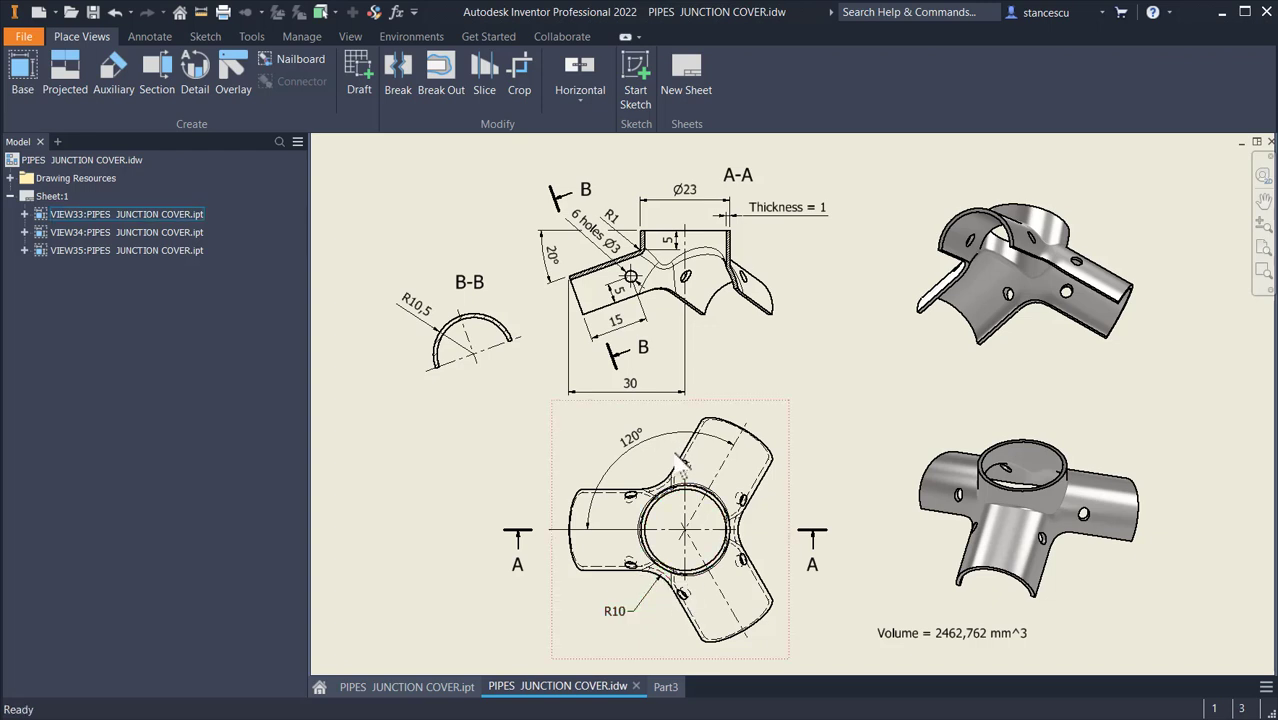
pyautogui.click(610, 248)
pyautogui.press('Escape')
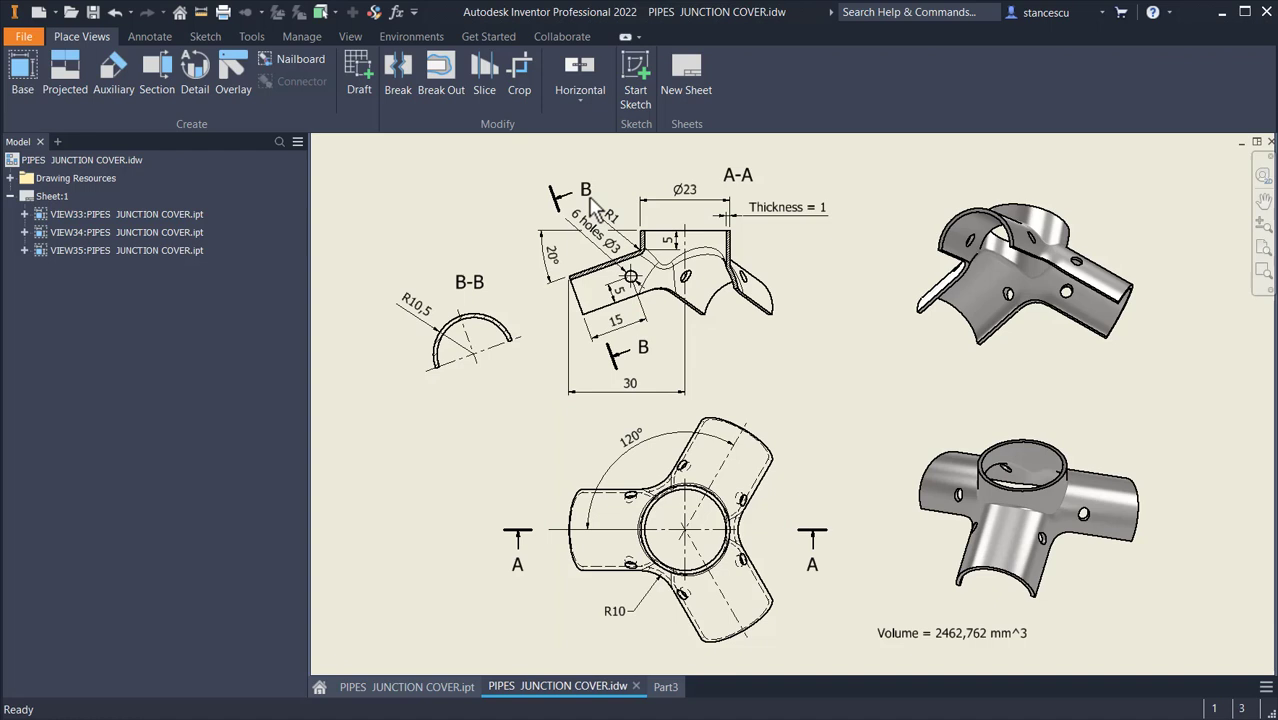
pyautogui.click(612, 244)
pyautogui.press('Escape')
pyautogui.click(418, 688)
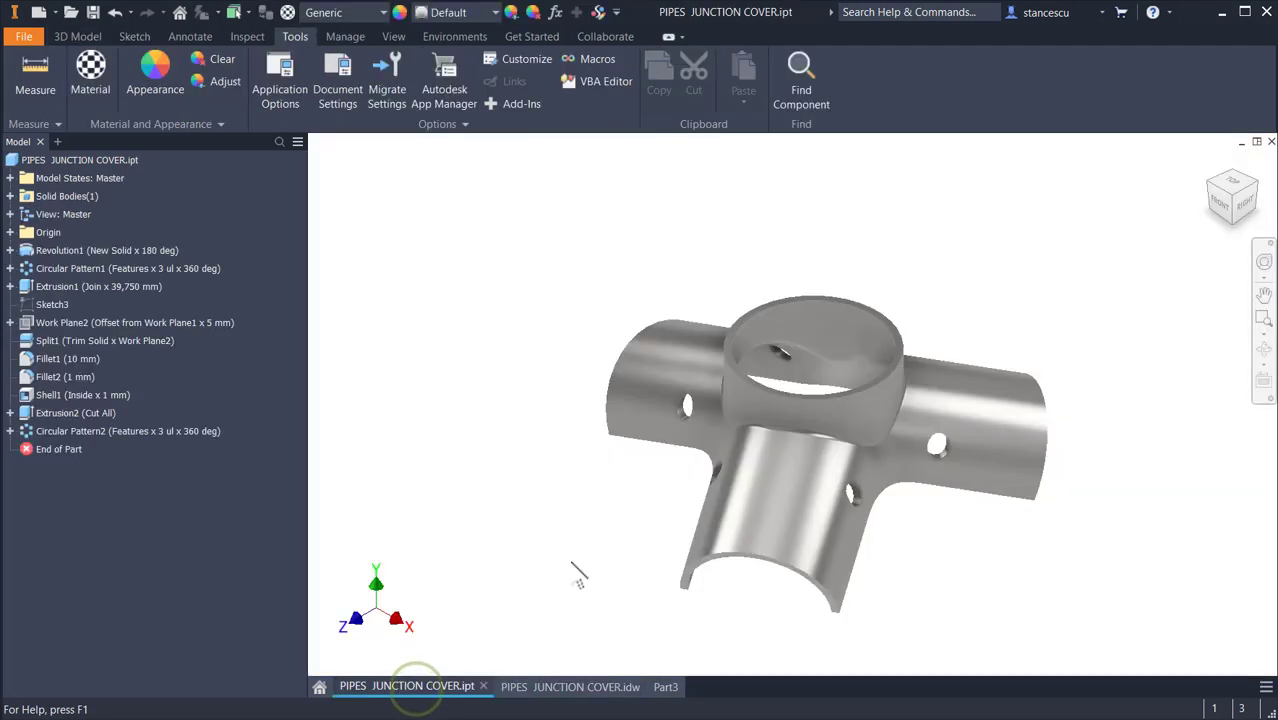
pyautogui.scroll(2, 850, 529)
pyautogui.scroll(5, 948, 490)
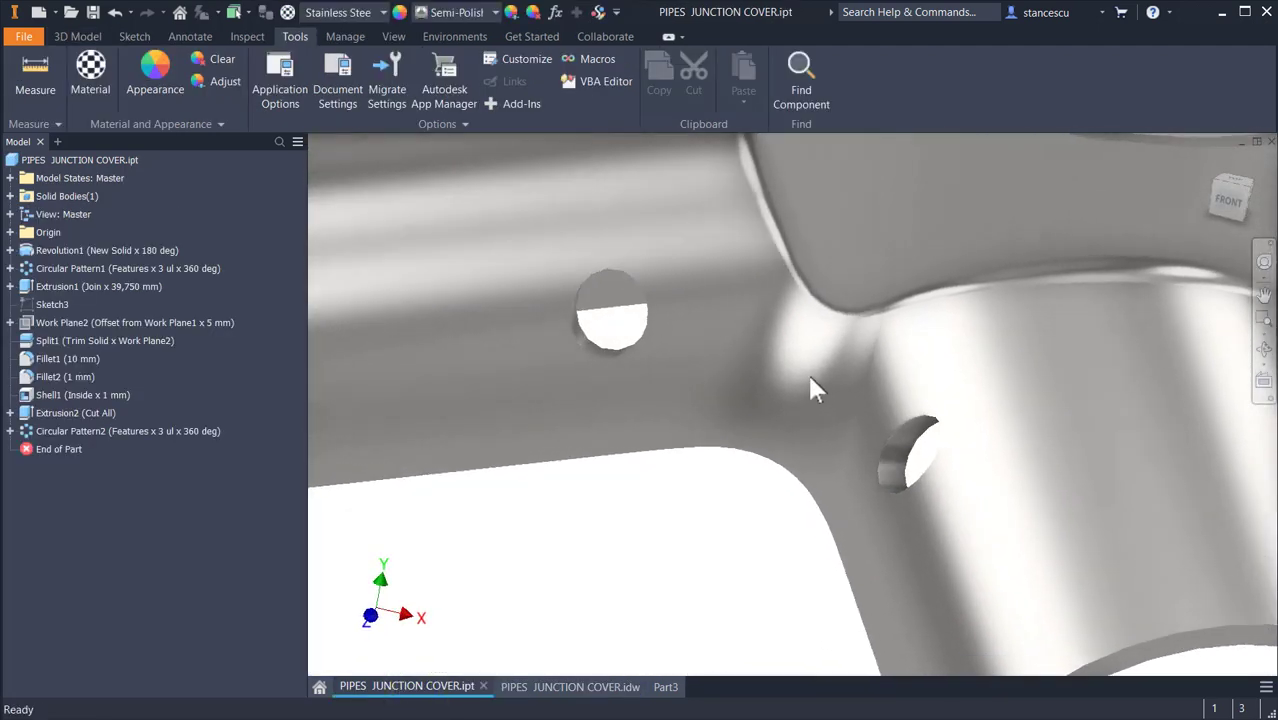
pyautogui.keyDown('shift'); pyautogui.moveTo(812, 388); pyautogui.dragTo(707, 632, button='middle'); pyautogui.keyUp('shift')
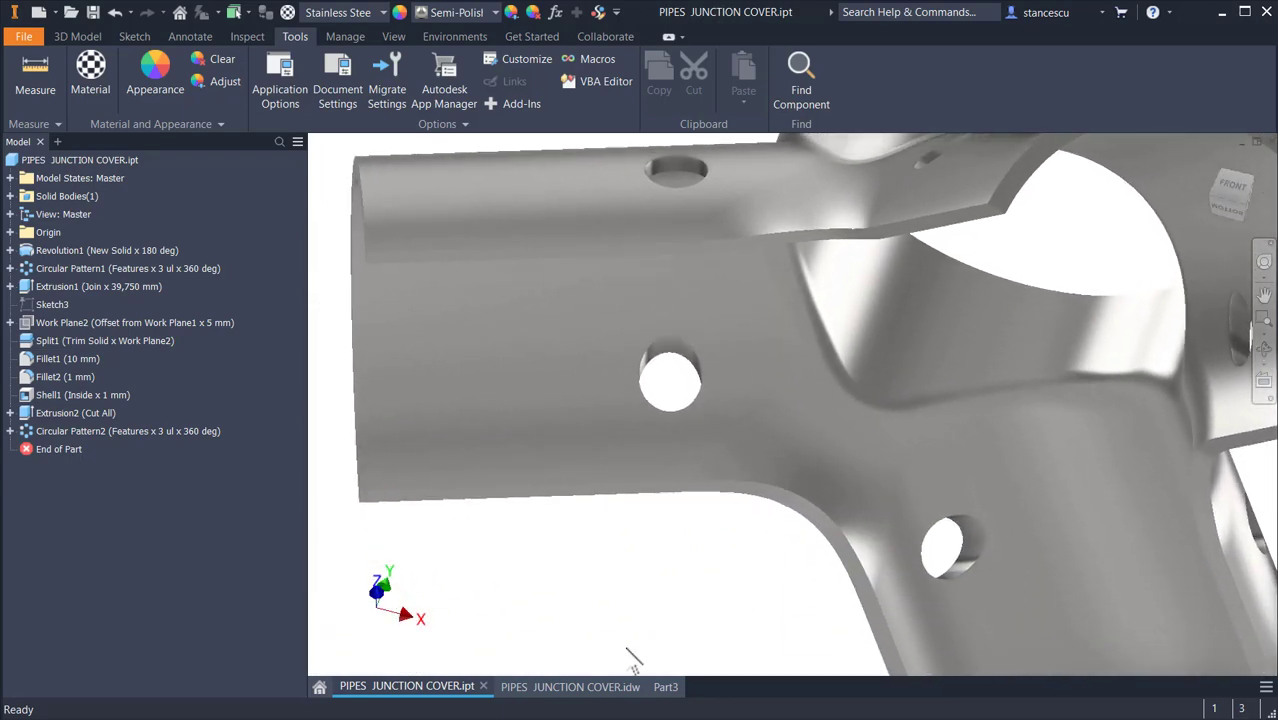
# In Part3, start a 10 mm fillet on the first edge where two arms meet
pyautogui.press('F6')
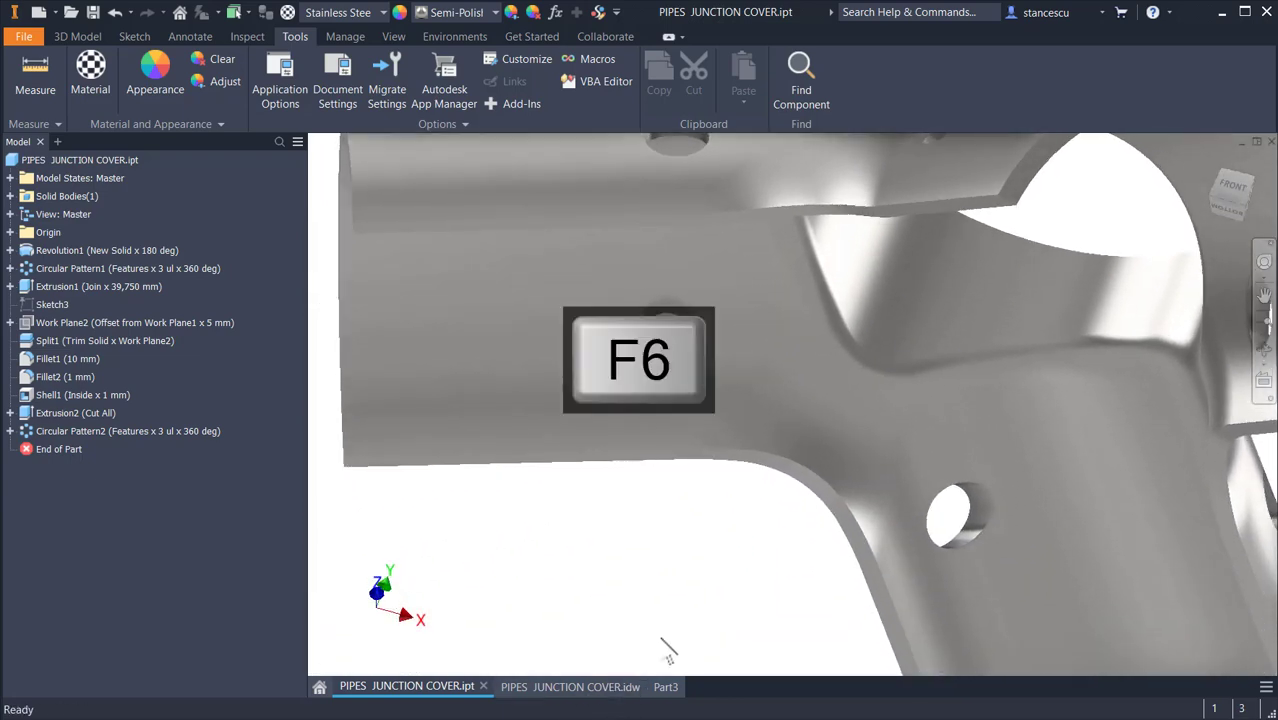
pyautogui.click(666, 688)
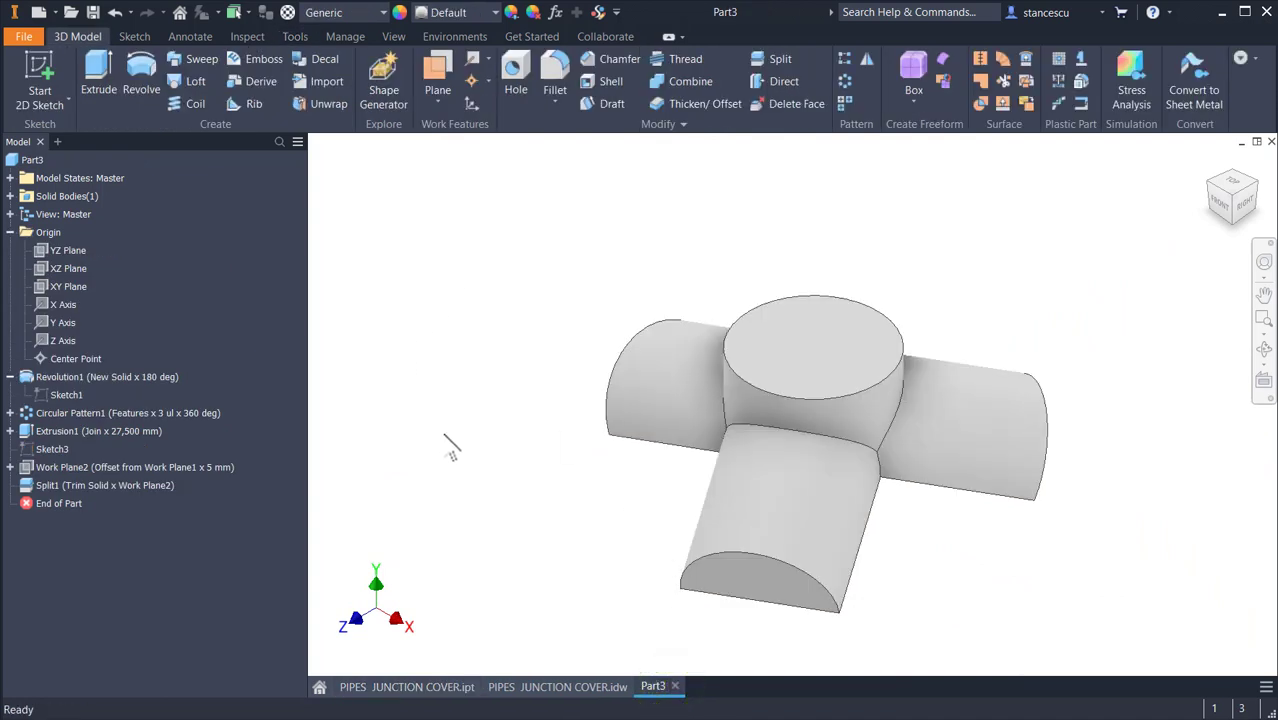
pyautogui.click(882, 468)
pyautogui.click(898, 460)
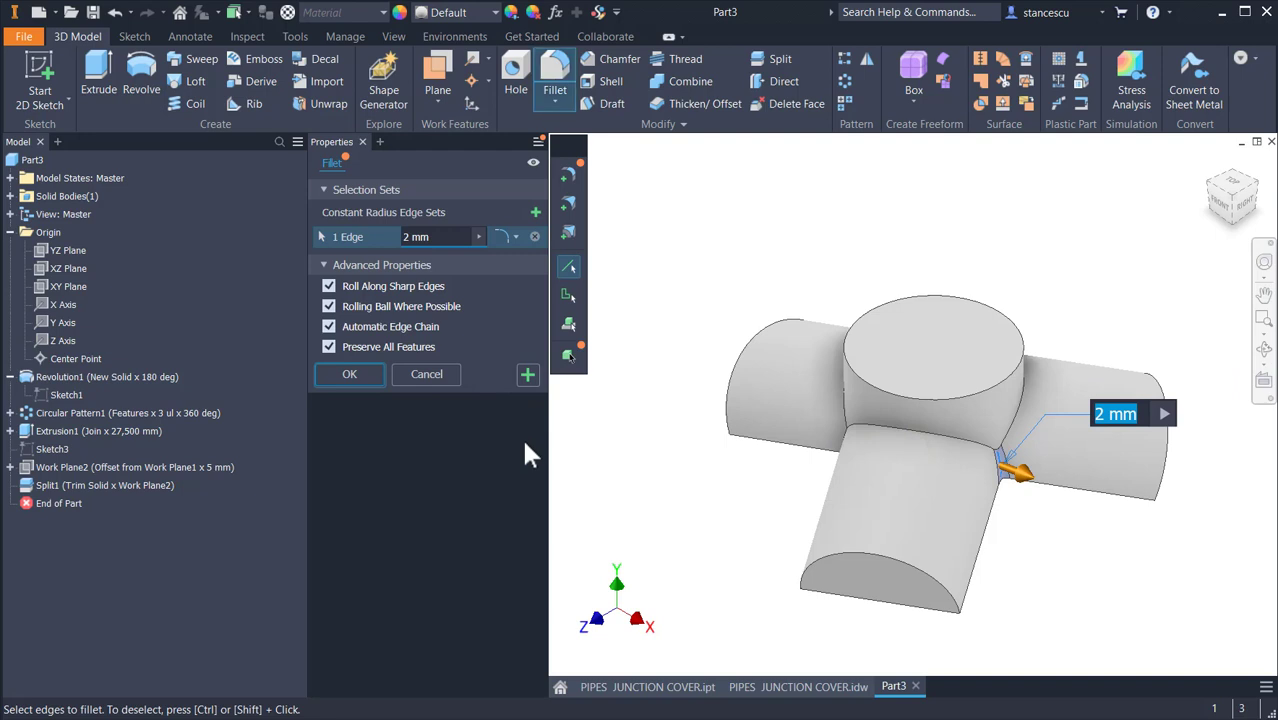
pyautogui.write('10')
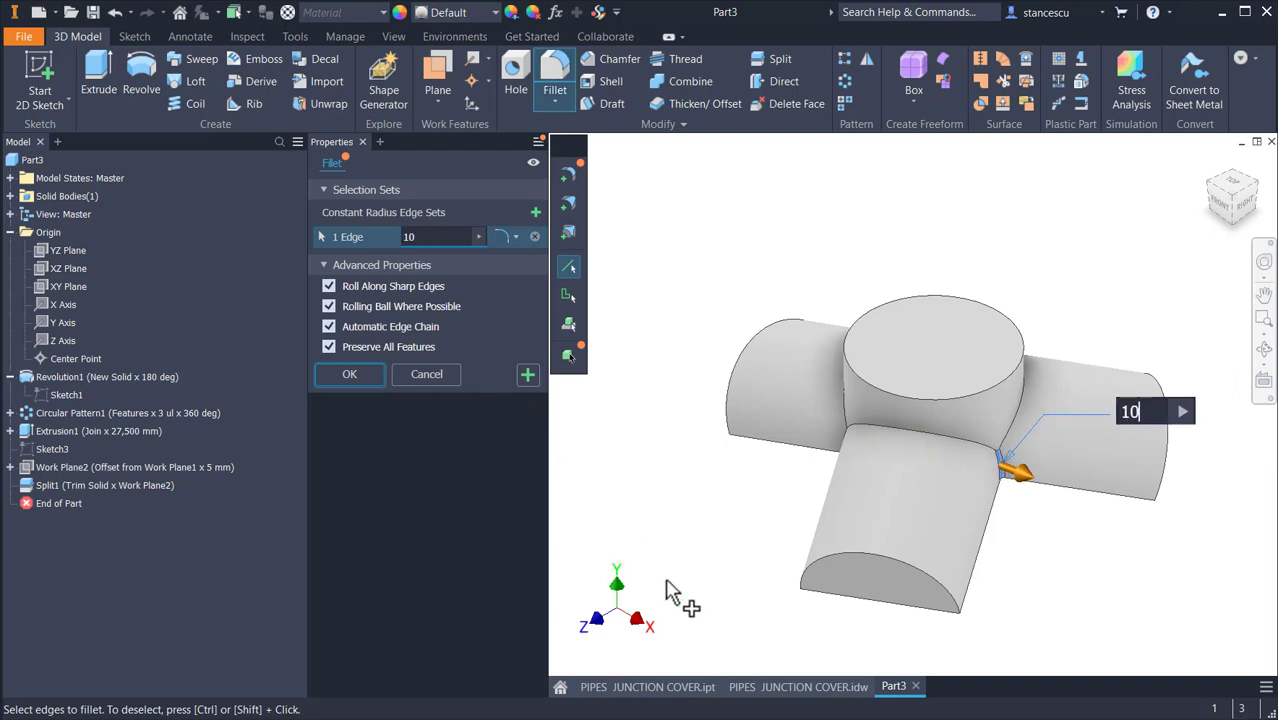
pyautogui.keyDown('shift'); pyautogui.moveTo(1030, 565); pyautogui.dragTo(807, 693, button='middle'); pyautogui.keyUp('shift')
pyautogui.scroll(3, 913, 591)
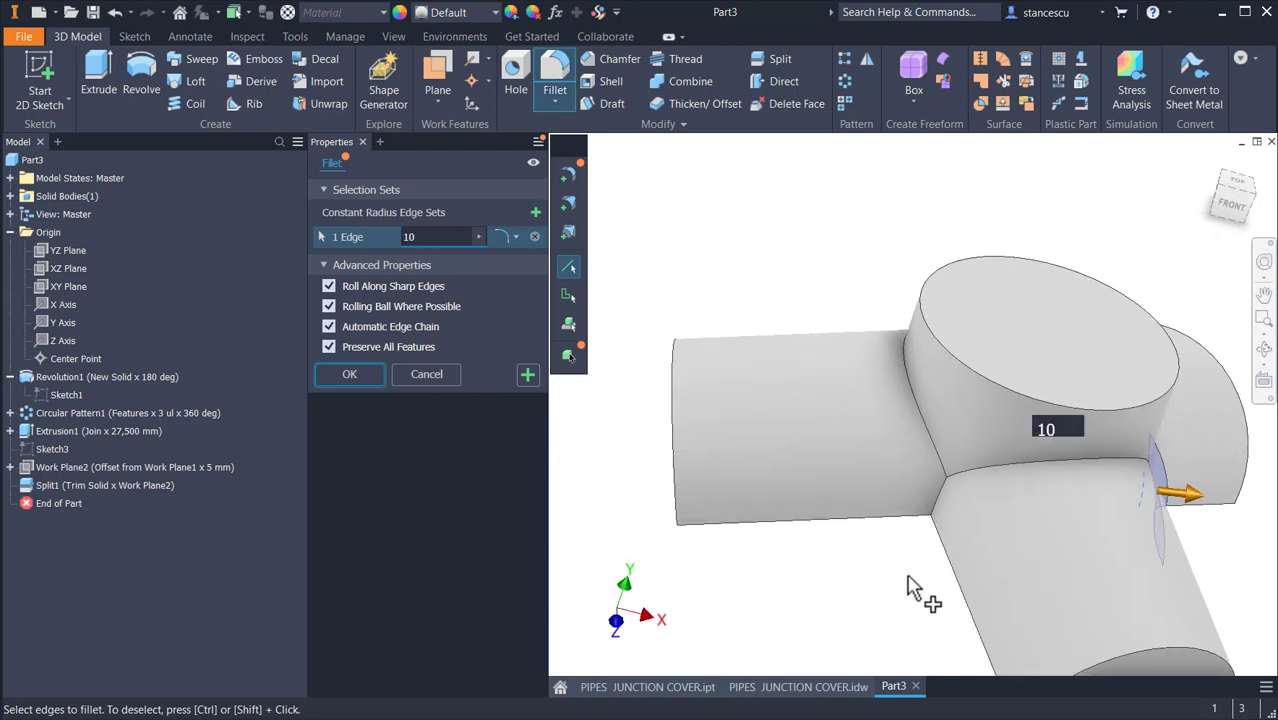
# Add the other five arm-junction edges to the 10 mm fillet and apply it
pyautogui.click(946, 508)
pyautogui.keyDown('shift'); pyautogui.moveTo(937, 512); pyautogui.dragTo(869, 470, button='middle'); pyautogui.keyUp('shift')
pyautogui.click(752, 383)
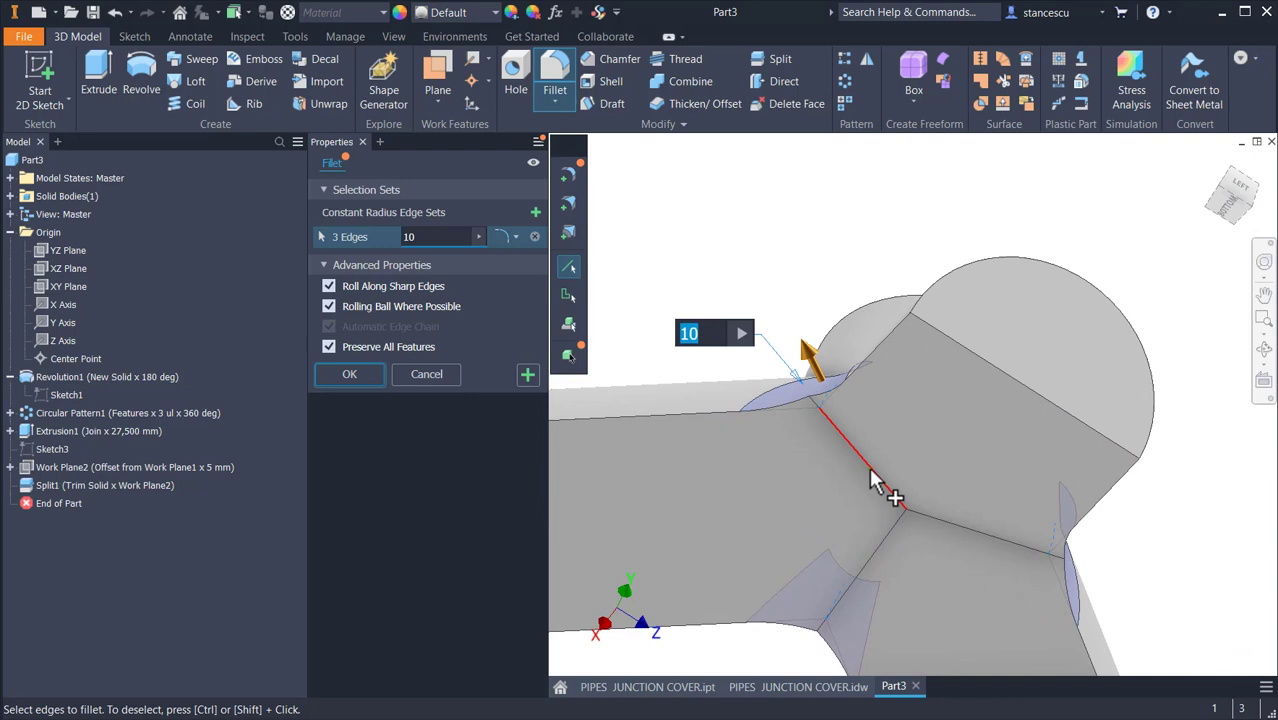
pyautogui.click(871, 481)
pyautogui.click(882, 550)
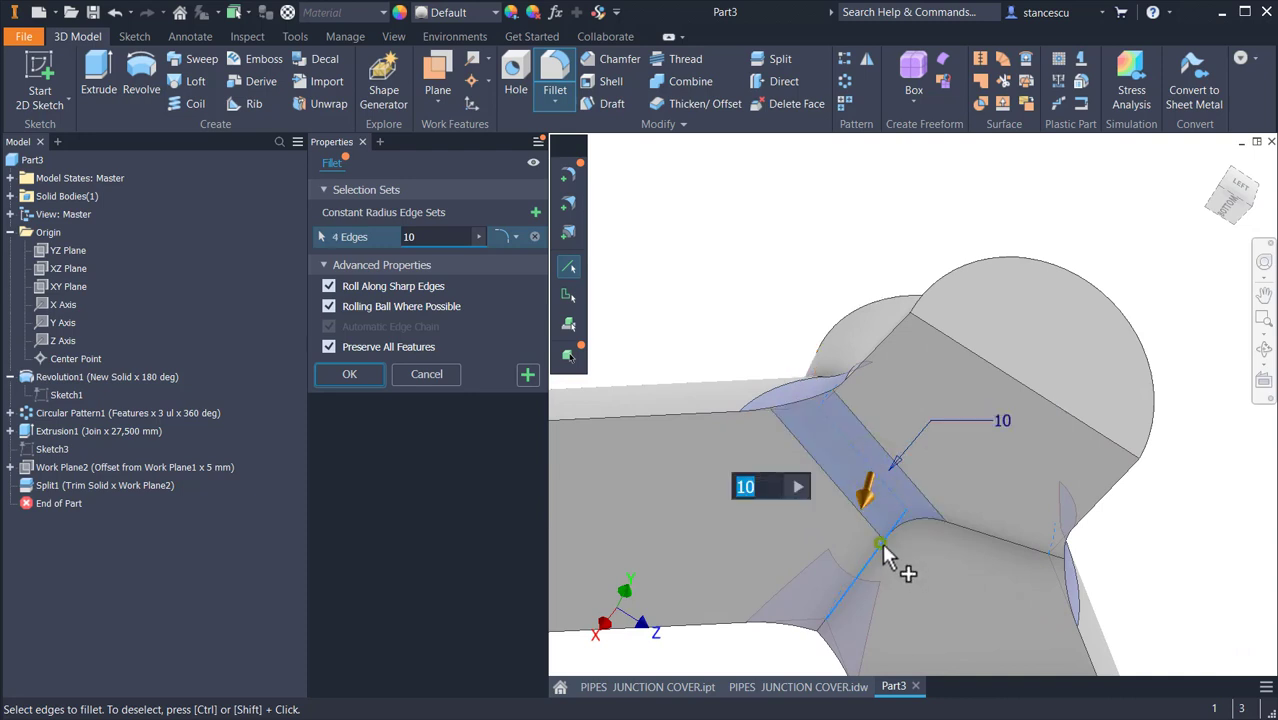
pyautogui.click(984, 532)
pyautogui.keyDown('shift'); pyautogui.moveTo(849, 615); pyautogui.dragTo(772, 545, button='middle'); pyautogui.keyUp('shift')
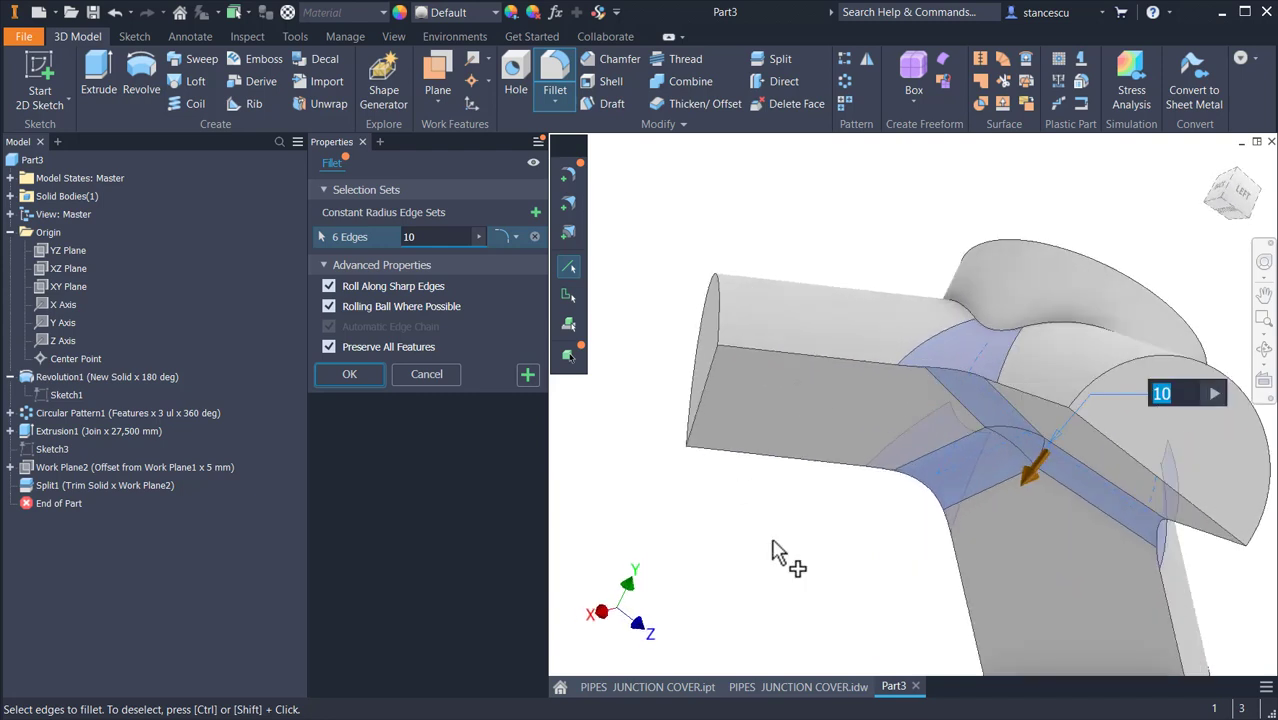
pyautogui.click(527, 376)
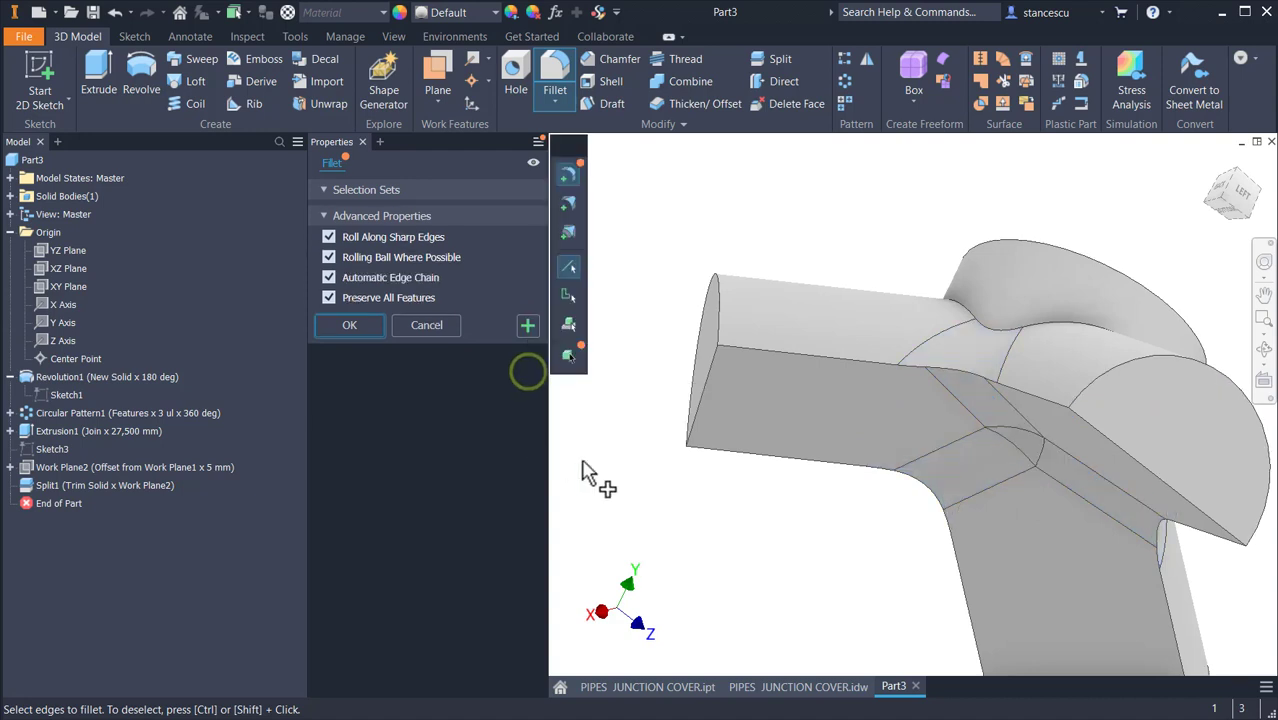
# Round the edge chain around the central cylinder stub's base with a 1 mm fillet
pyautogui.keyDown('shift'); pyautogui.moveTo(617, 482); pyautogui.dragTo(933, 337, button='middle'); pyautogui.keyUp('shift')
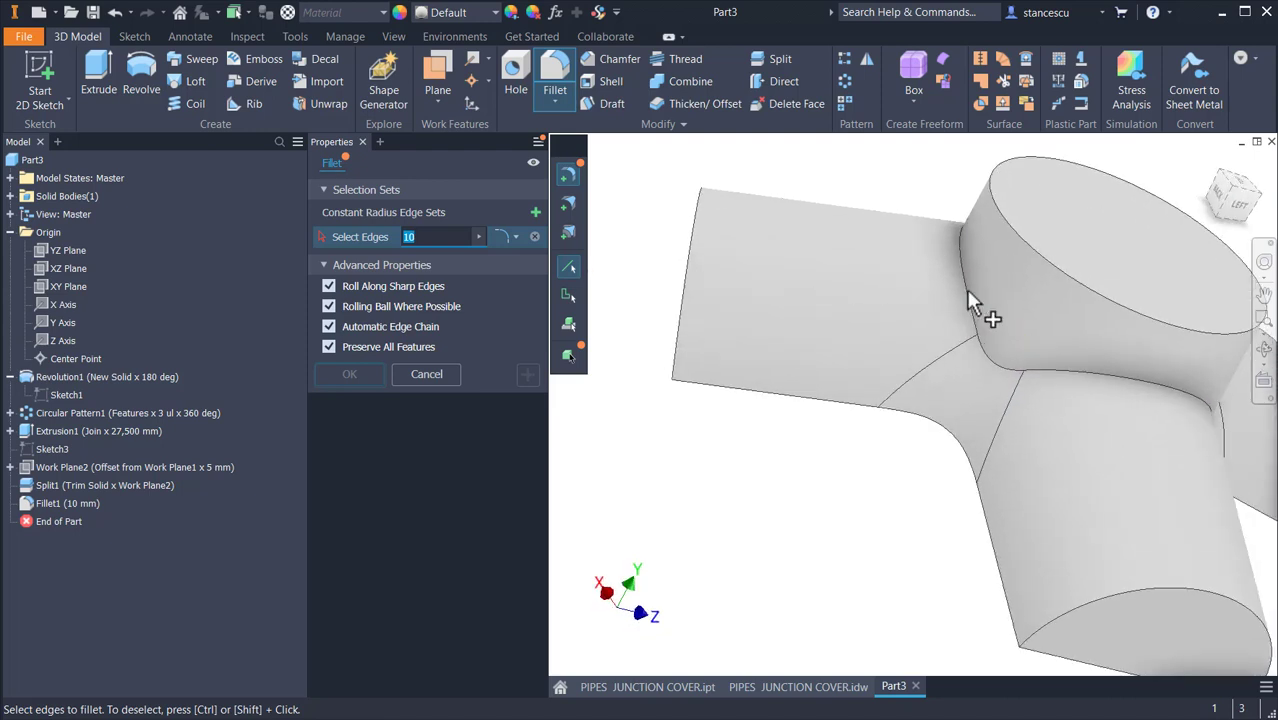
pyautogui.click(966, 296)
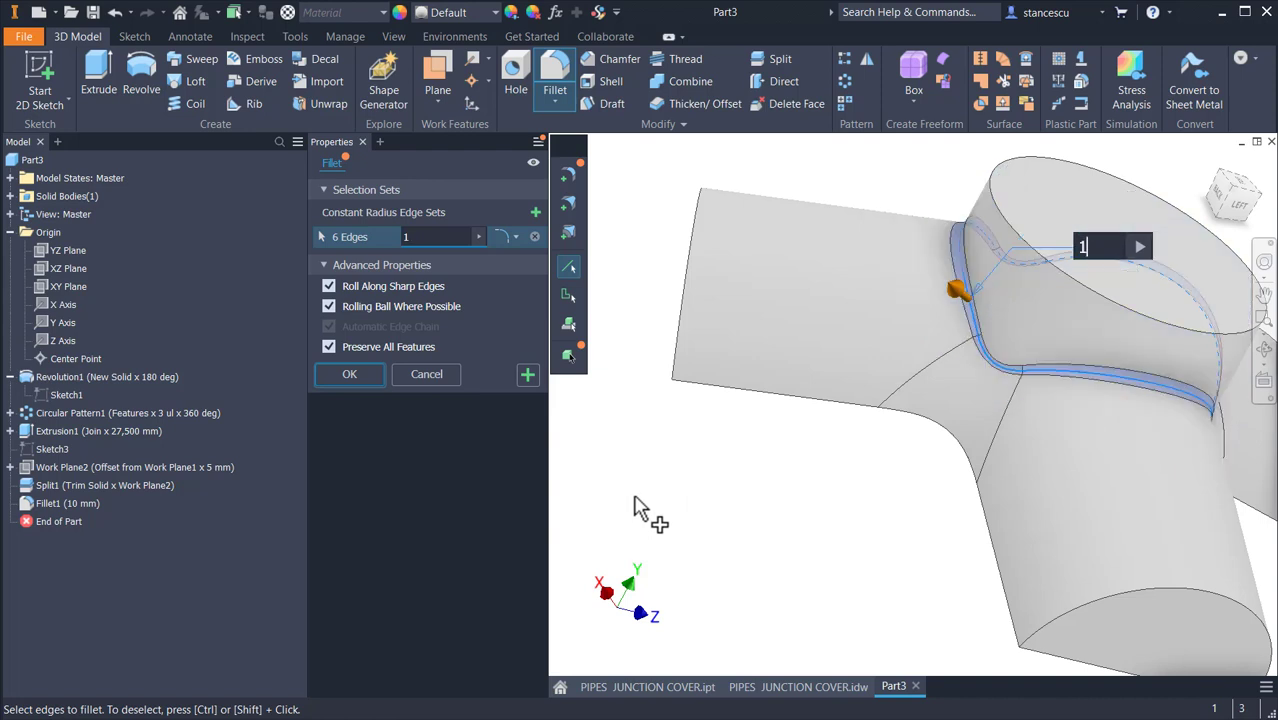
pyautogui.click(360, 372)
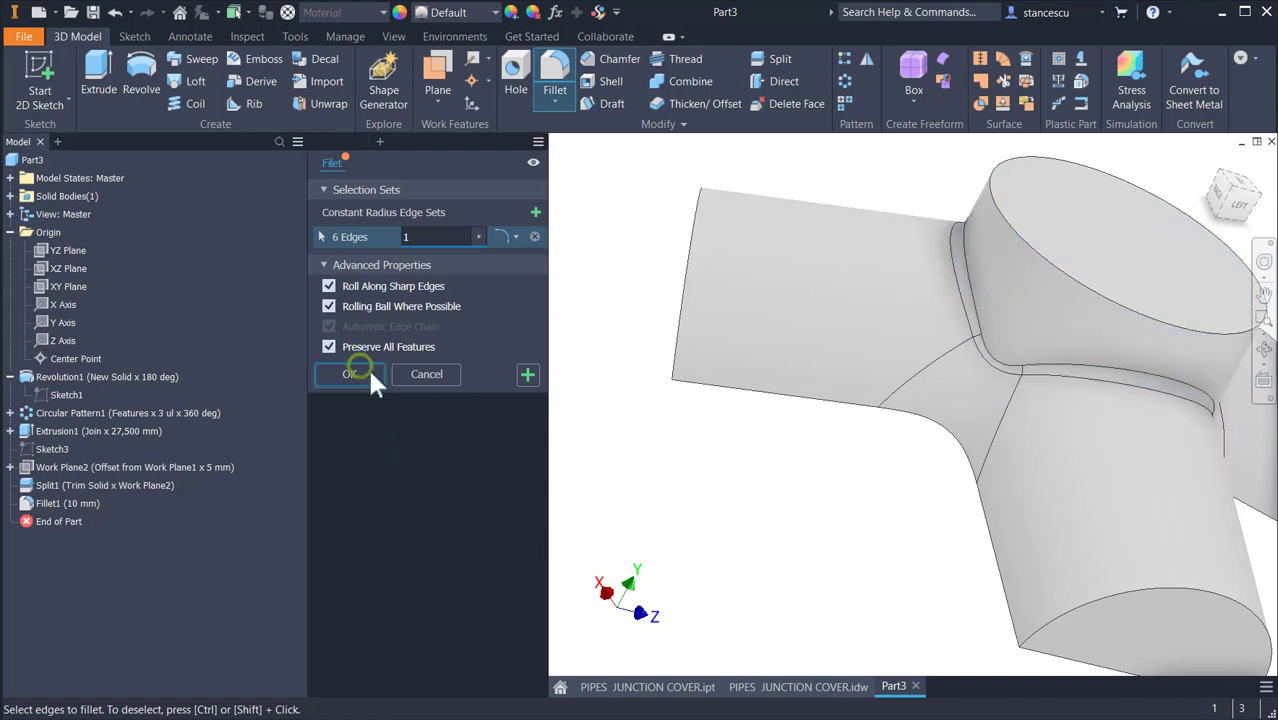
pyautogui.press('F6')
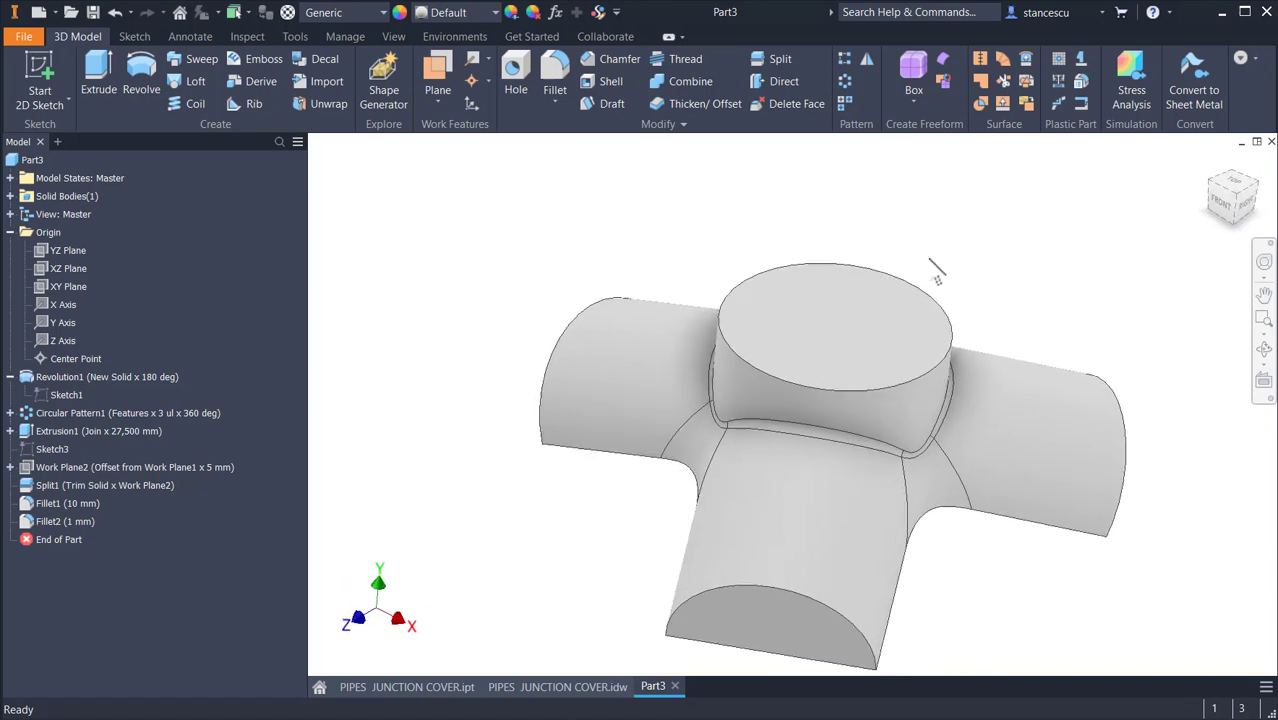
# Start a 1 mm shell, removing the top circular face and the pipe end faces
pyautogui.press('F6')
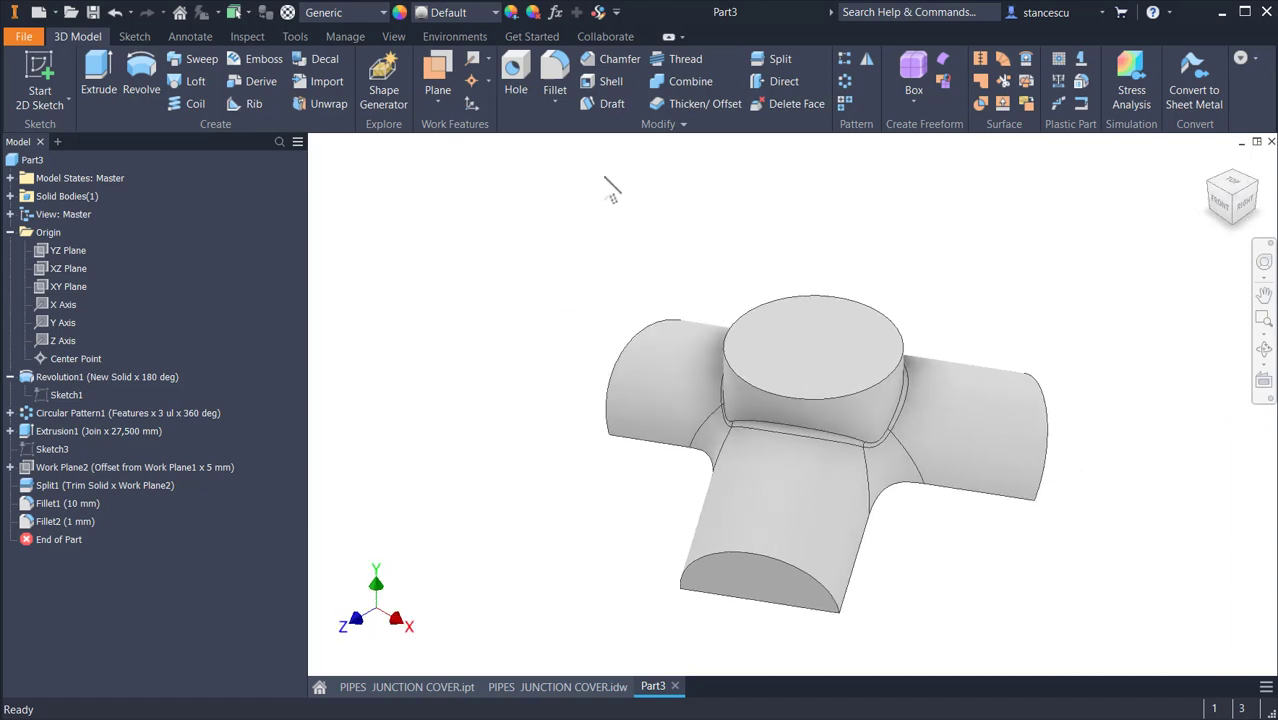
pyautogui.click(591, 83)
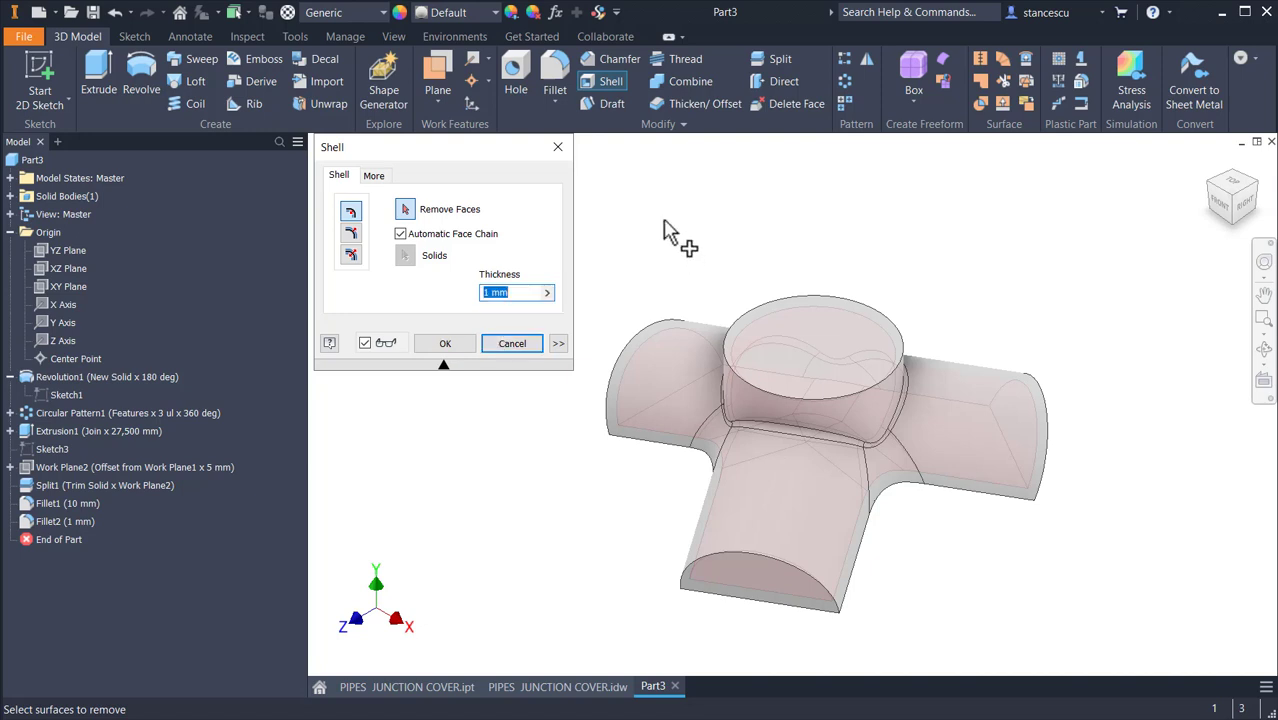
pyautogui.click(806, 336)
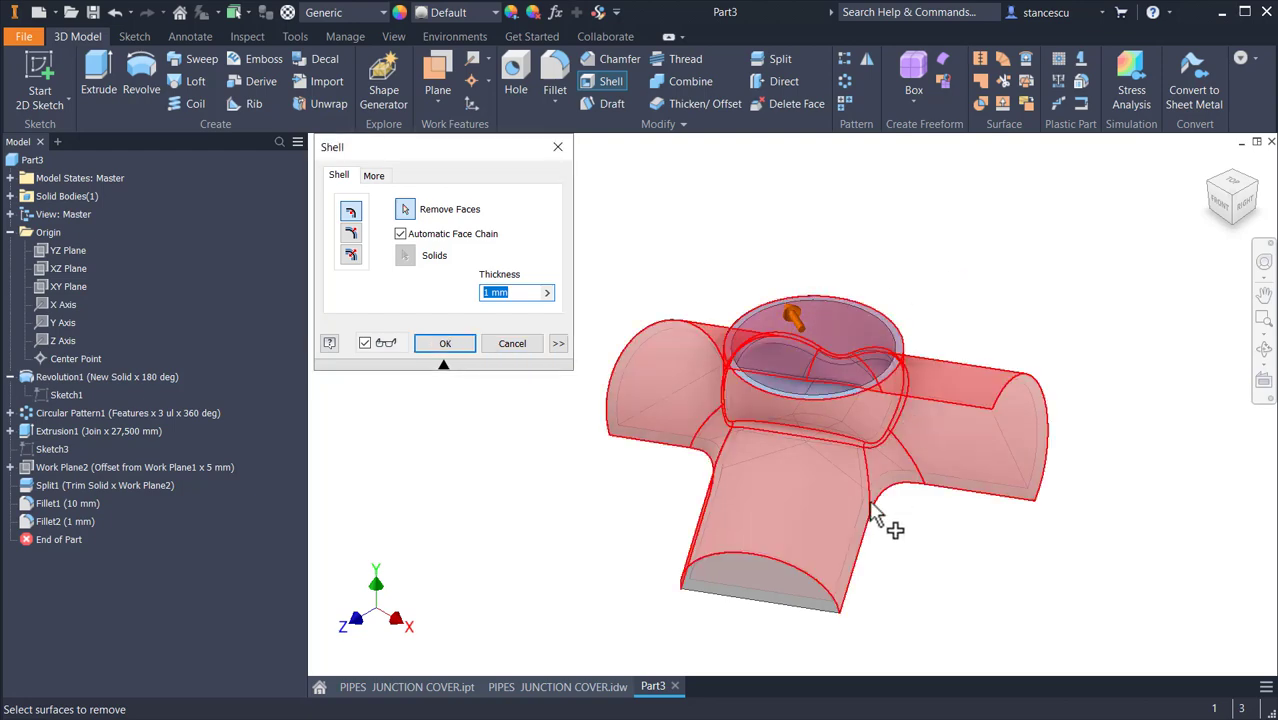
pyautogui.click(797, 590)
pyautogui.moveTo(1120, 525)
pyautogui.keyDown('shift'); pyautogui.mouseDown(button='middle')
pyautogui.moveTo(1135, 519)
pyautogui.moveTo(1021, 522)
pyautogui.mouseUp(button='middle'); pyautogui.keyUp('shift')
pyautogui.click(988, 474)
# Remove the remaining arm end faces and the flat underside faces, then confirm the 1 mm shell
pyautogui.keyDown('shift'); pyautogui.moveTo(1133, 478); pyautogui.dragTo(843, 570, button='middle'); pyautogui.keyUp('shift')
pyautogui.click(810, 555)
pyautogui.keyDown('shift'); pyautogui.moveTo(1004, 522); pyautogui.dragTo(988, 490, button='middle'); pyautogui.keyUp('shift')
pyautogui.click(968, 476)
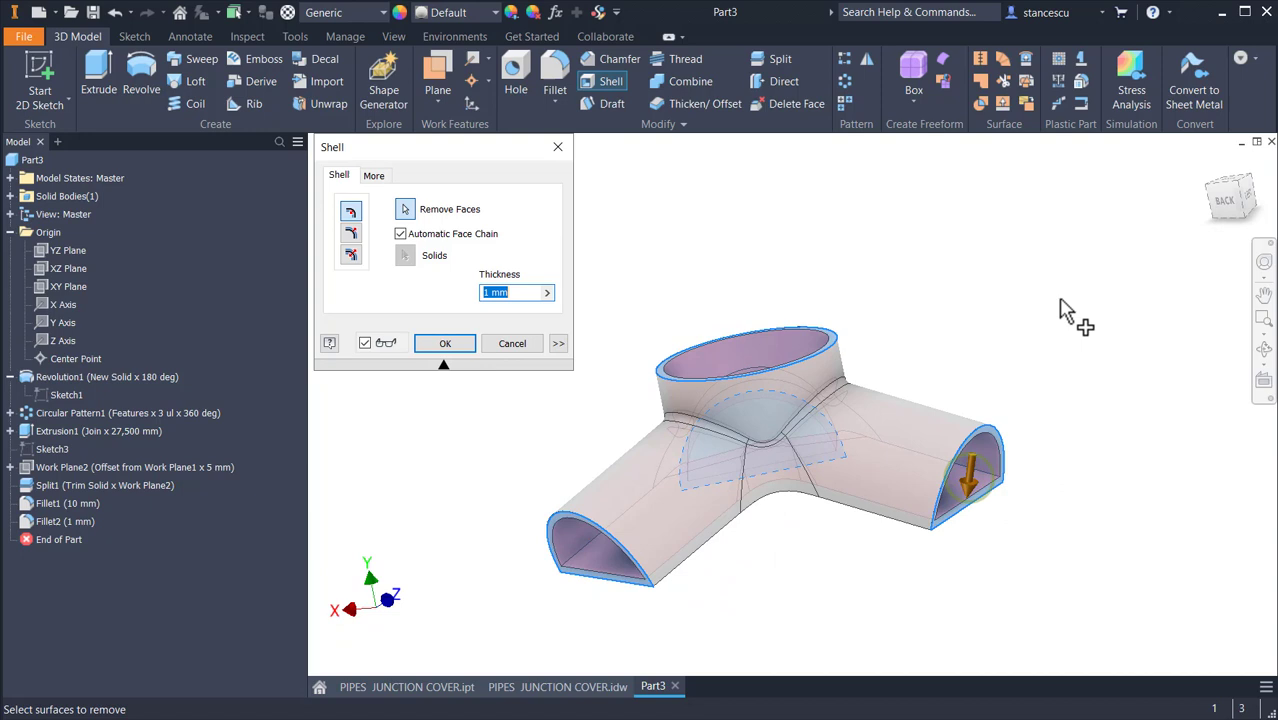
pyautogui.keyDown('shift'); pyautogui.moveTo(1064, 314); pyautogui.dragTo(1061, 491, button='middle'); pyautogui.keyUp('shift')
pyautogui.keyDown('shift'); pyautogui.moveTo(1040, 540); pyautogui.dragTo(1056, 536, button='middle'); pyautogui.keyUp('shift')
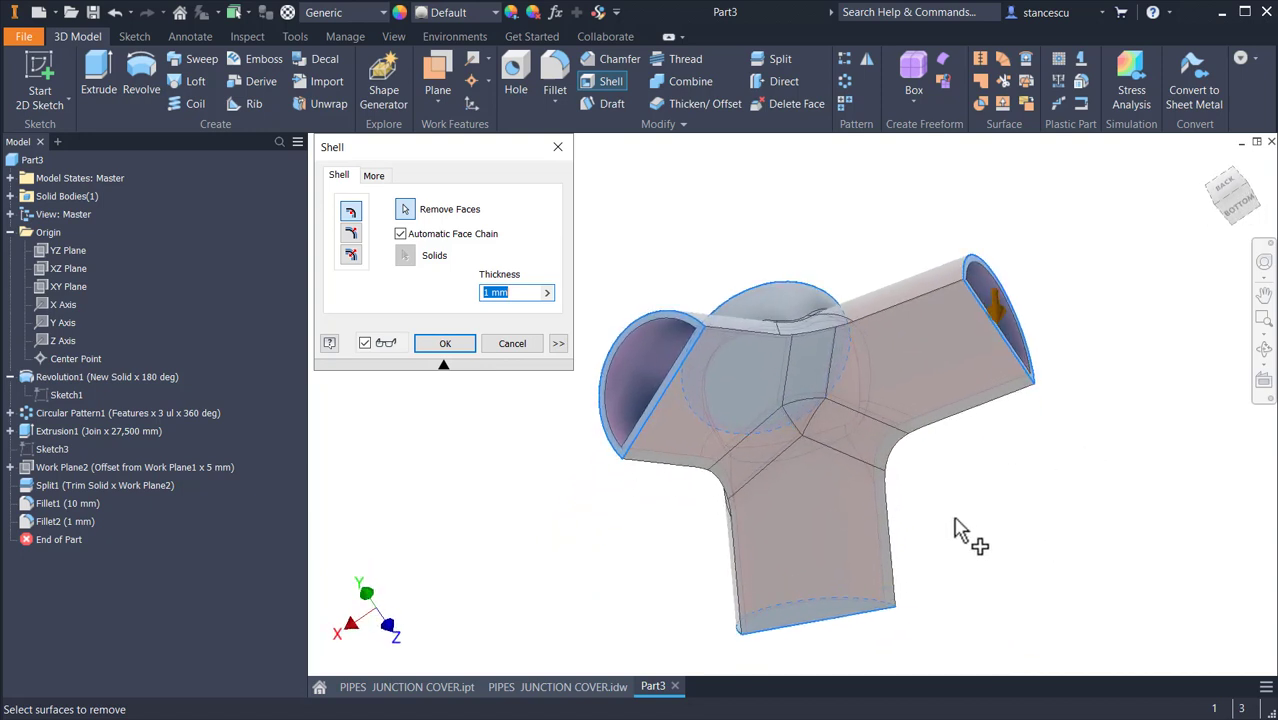
pyautogui.click(725, 400)
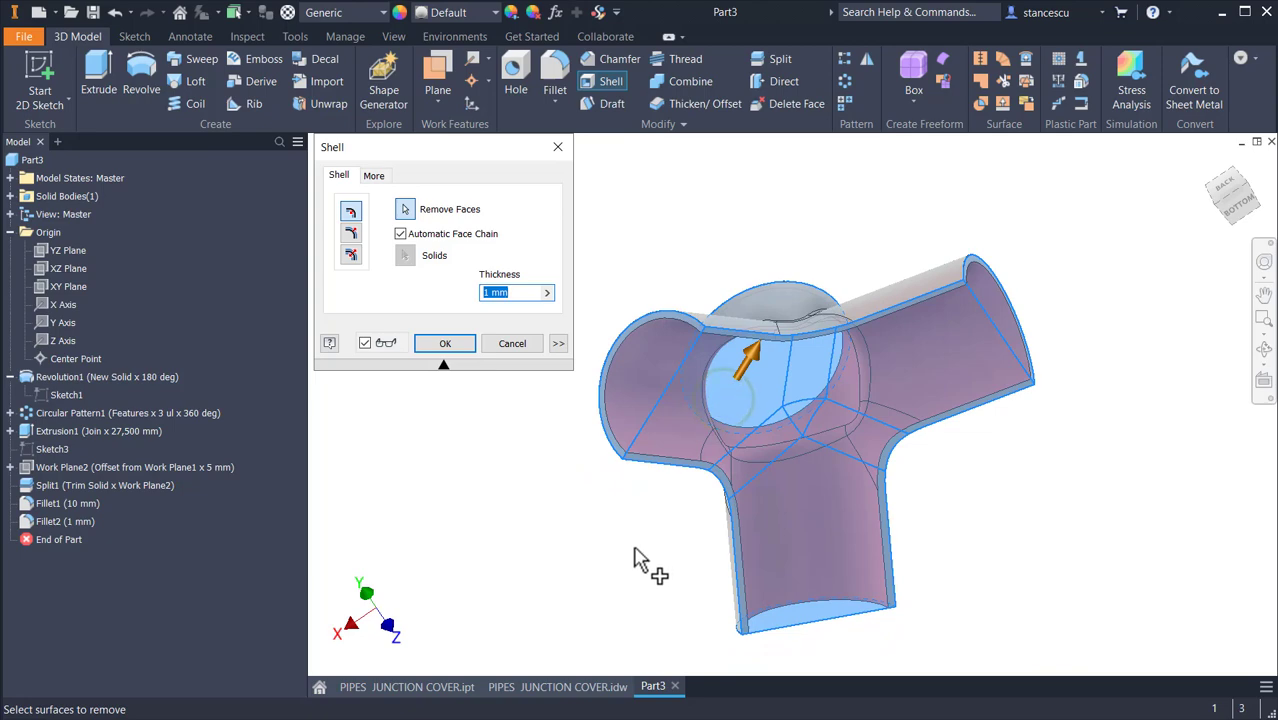
pyautogui.keyDown('shift'); pyautogui.moveTo(648, 562); pyautogui.dragTo(593, 519, button='middle'); pyautogui.keyUp('shift')
pyautogui.click(445, 343)
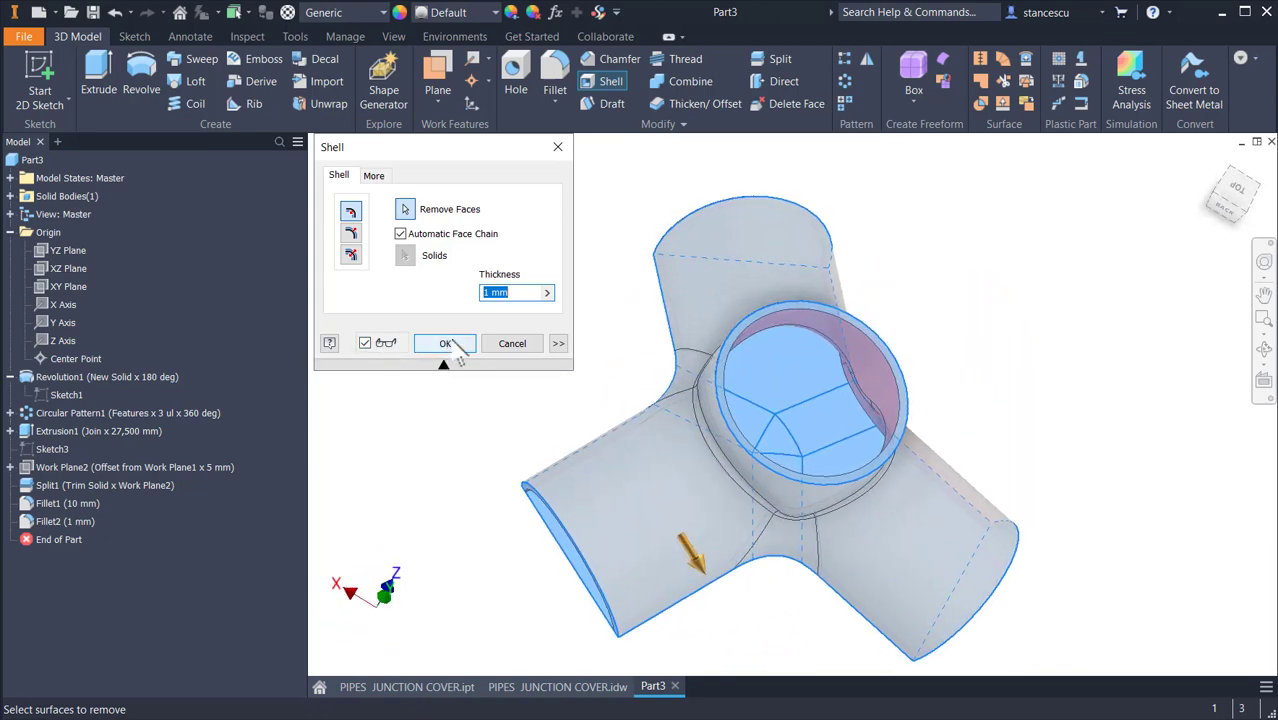
pyautogui.click(445, 343)
pyautogui.click(469, 345)
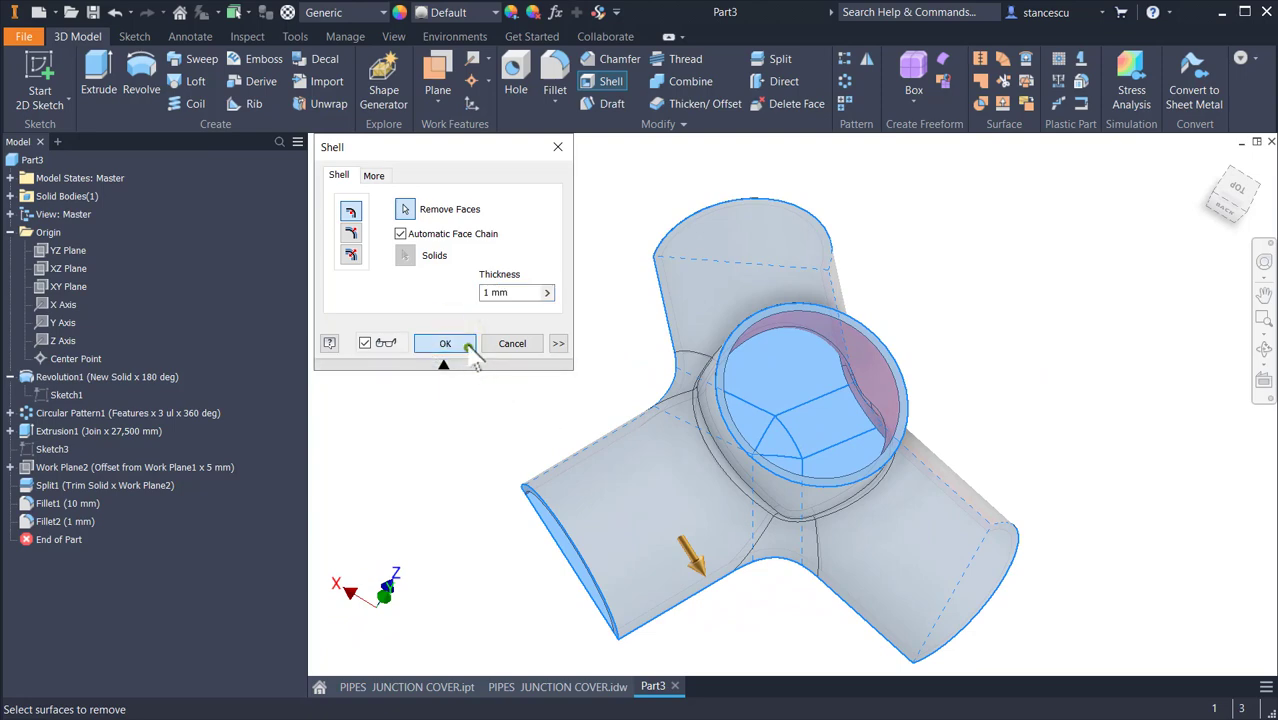
pyautogui.press('F6')
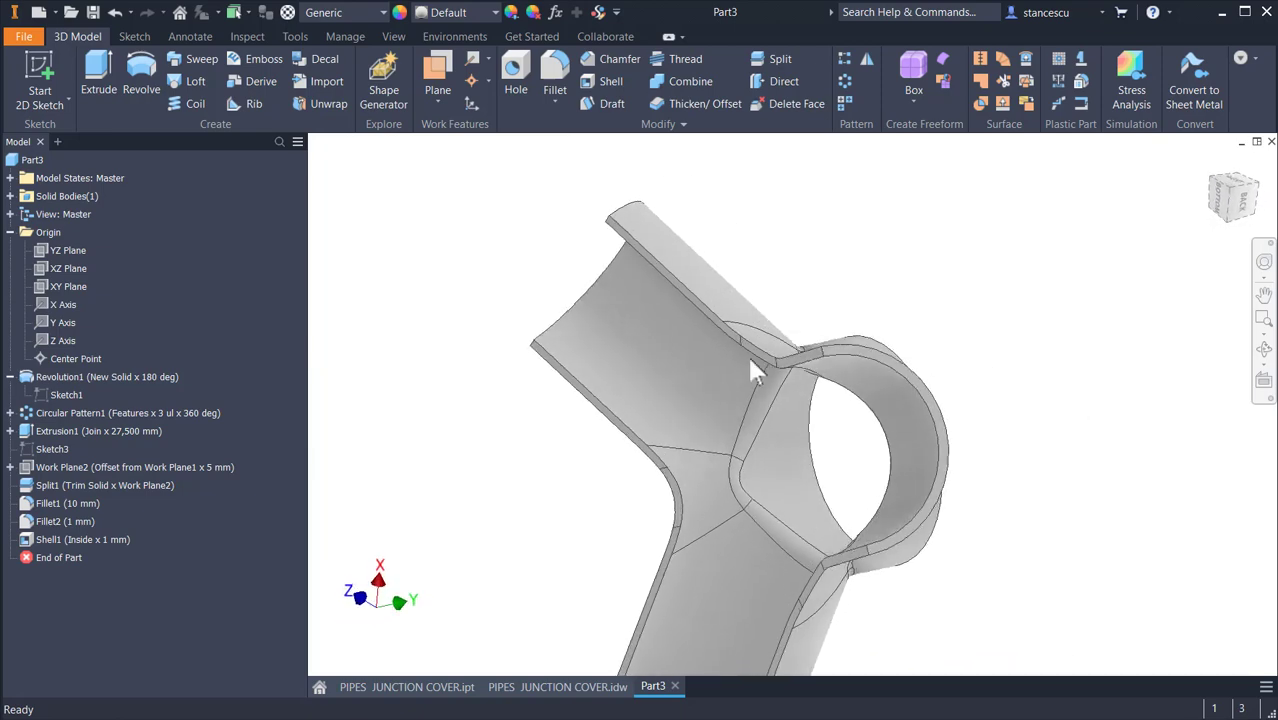
# Set Part3's material to Stainless Steel
pyautogui.keyDown('shift'); pyautogui.moveTo(757, 372); pyautogui.dragTo(653, 294, button='middle'); pyautogui.keyUp('shift')
pyautogui.press('F6')
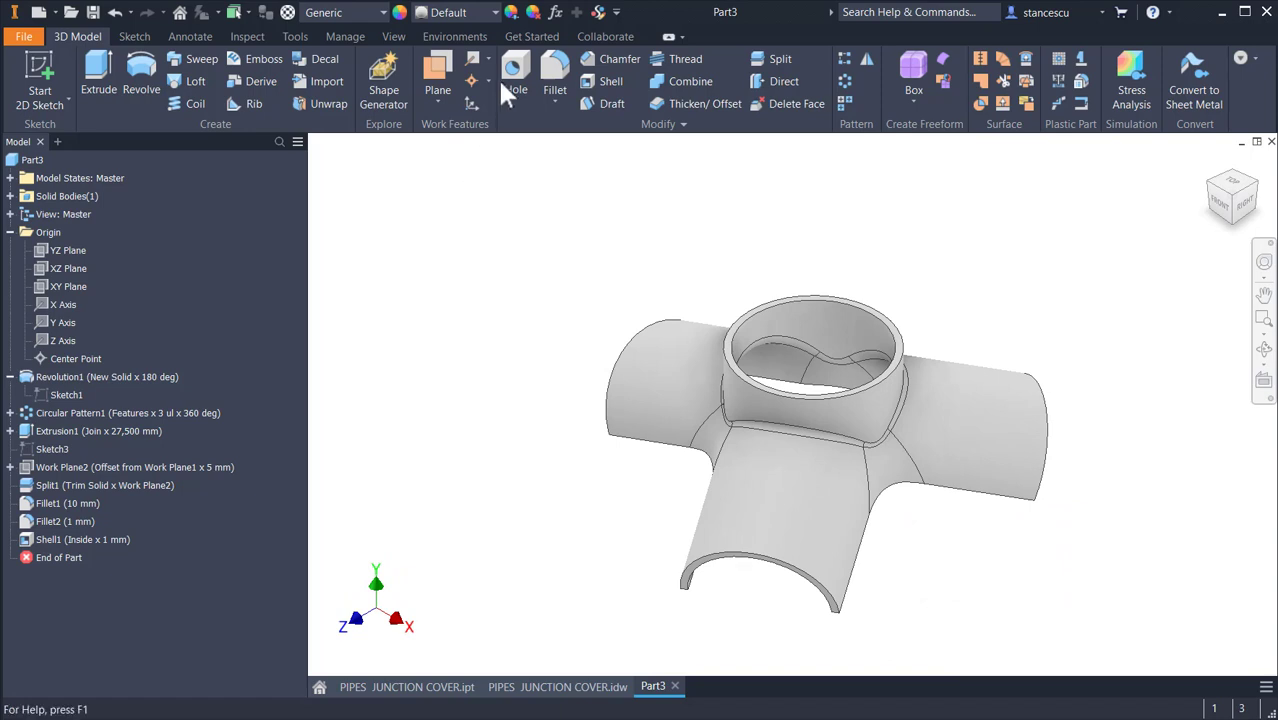
pyautogui.click(364, 10)
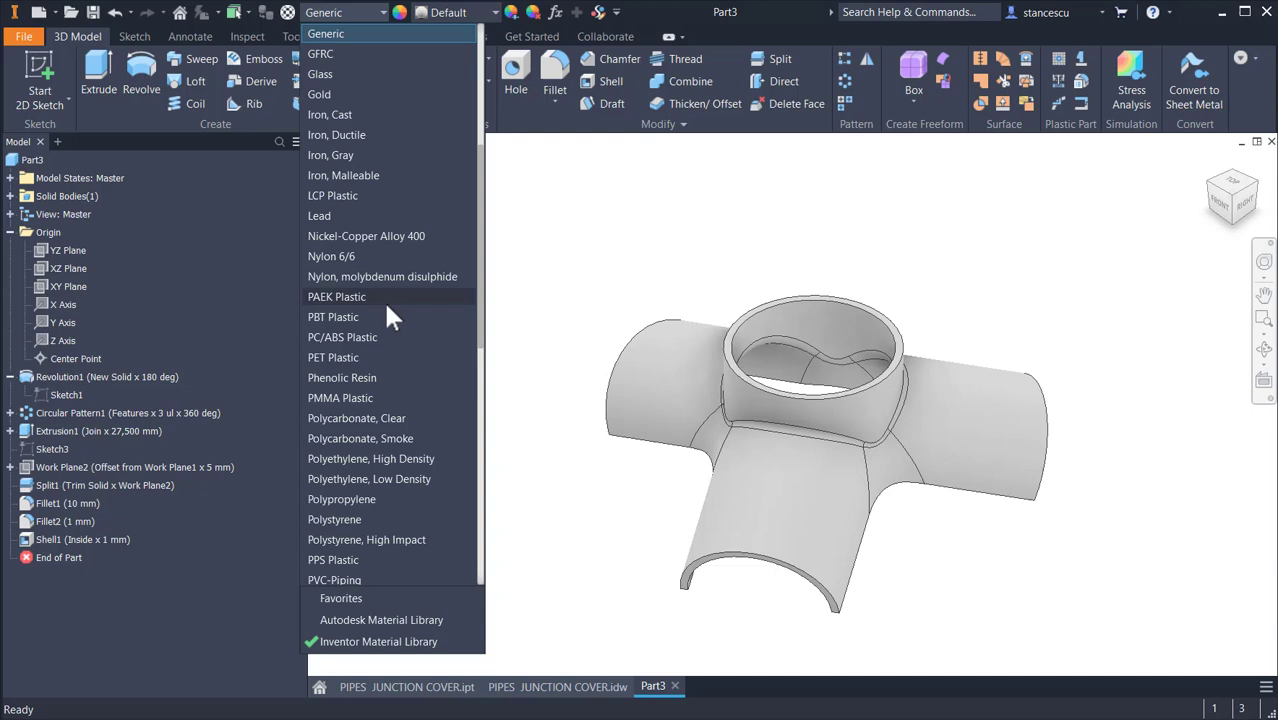
pyautogui.scroll(-7, 383, 300)
pyautogui.click(376, 276)
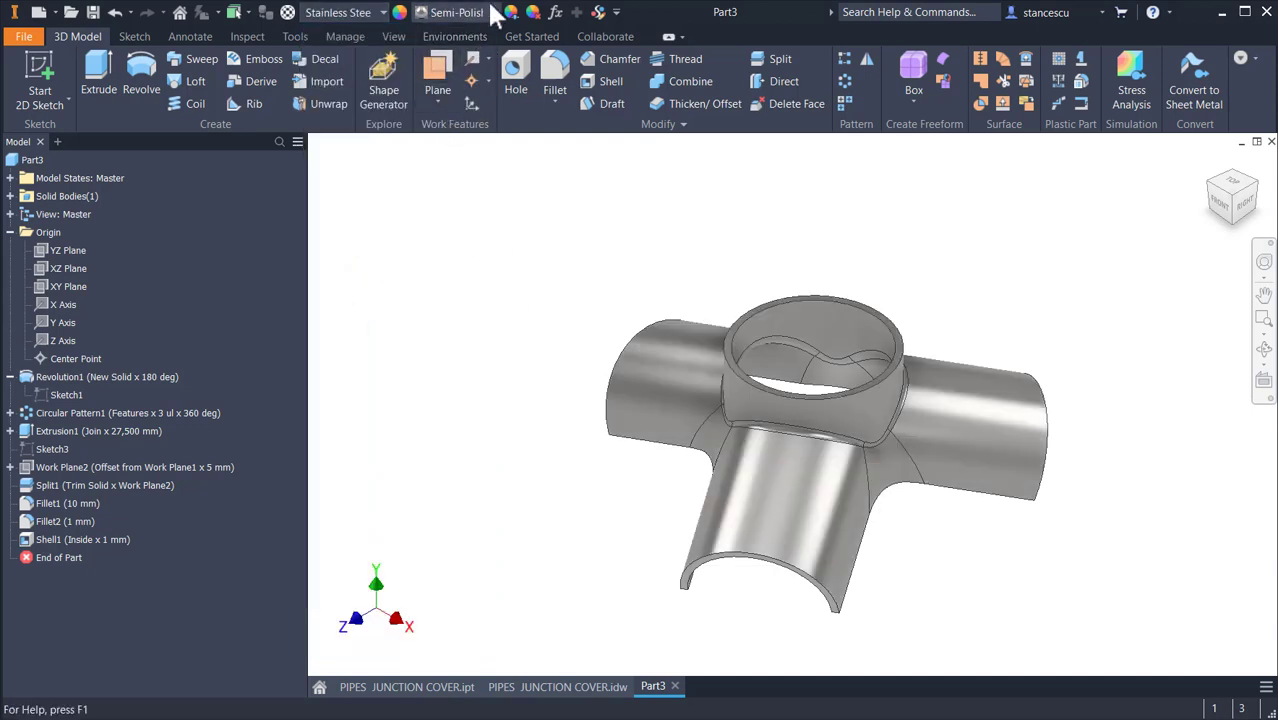
# Return to the home view and bring up the PIPES JUNCTION COVER.idw drawing sheet
pyautogui.keyDown('shift'); pyautogui.moveTo(606, 290); pyautogui.dragTo(596, 305, button='middle'); pyautogui.keyUp('shift')
pyautogui.press('F6')
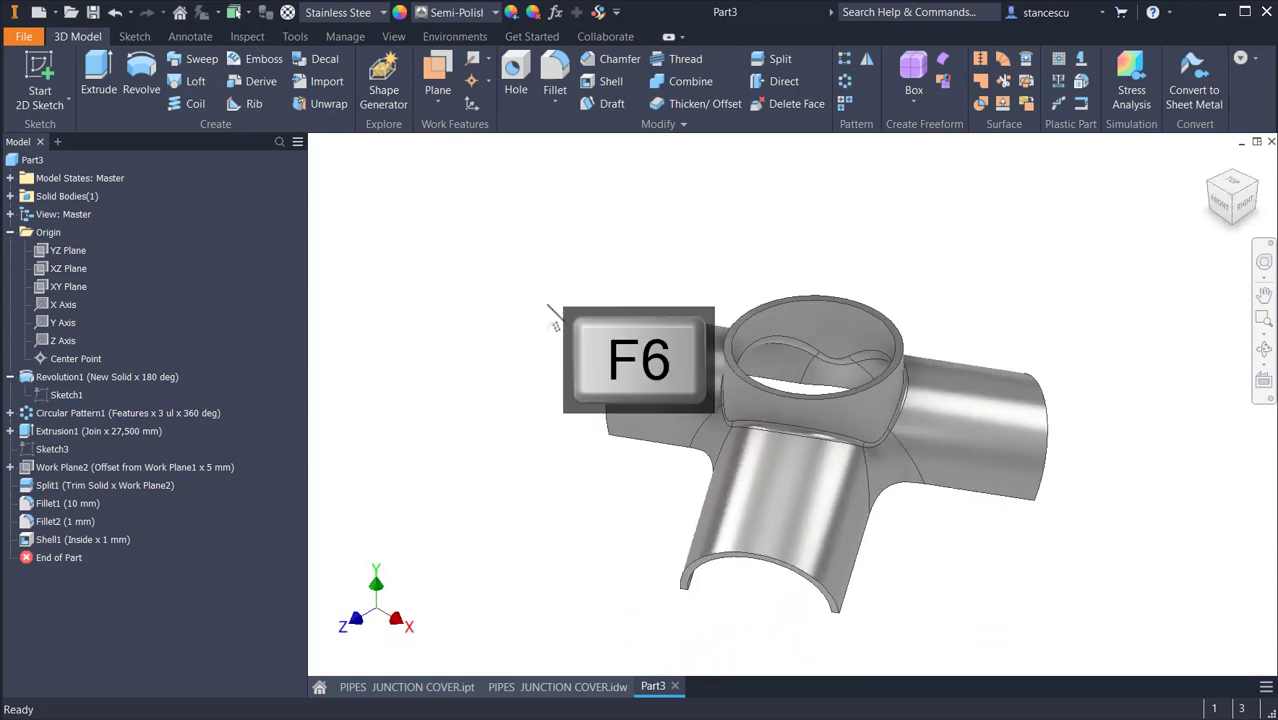
pyautogui.click(553, 552)
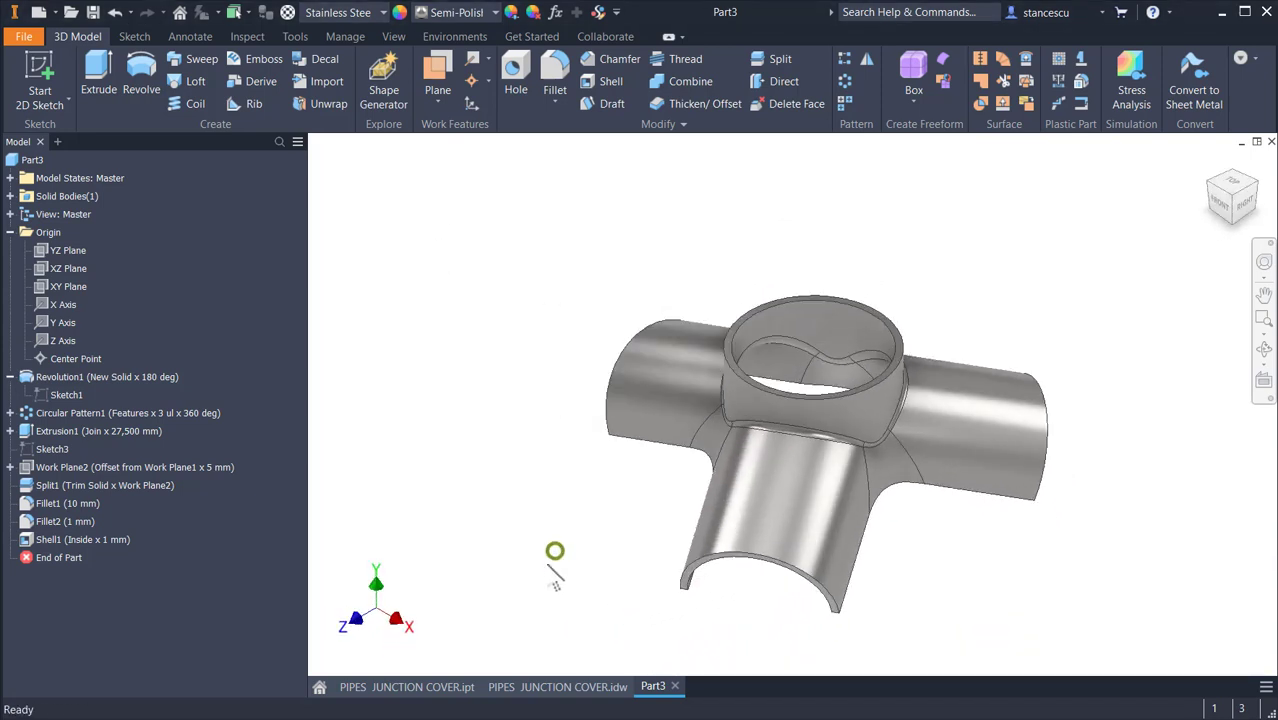
pyautogui.click(521, 680)
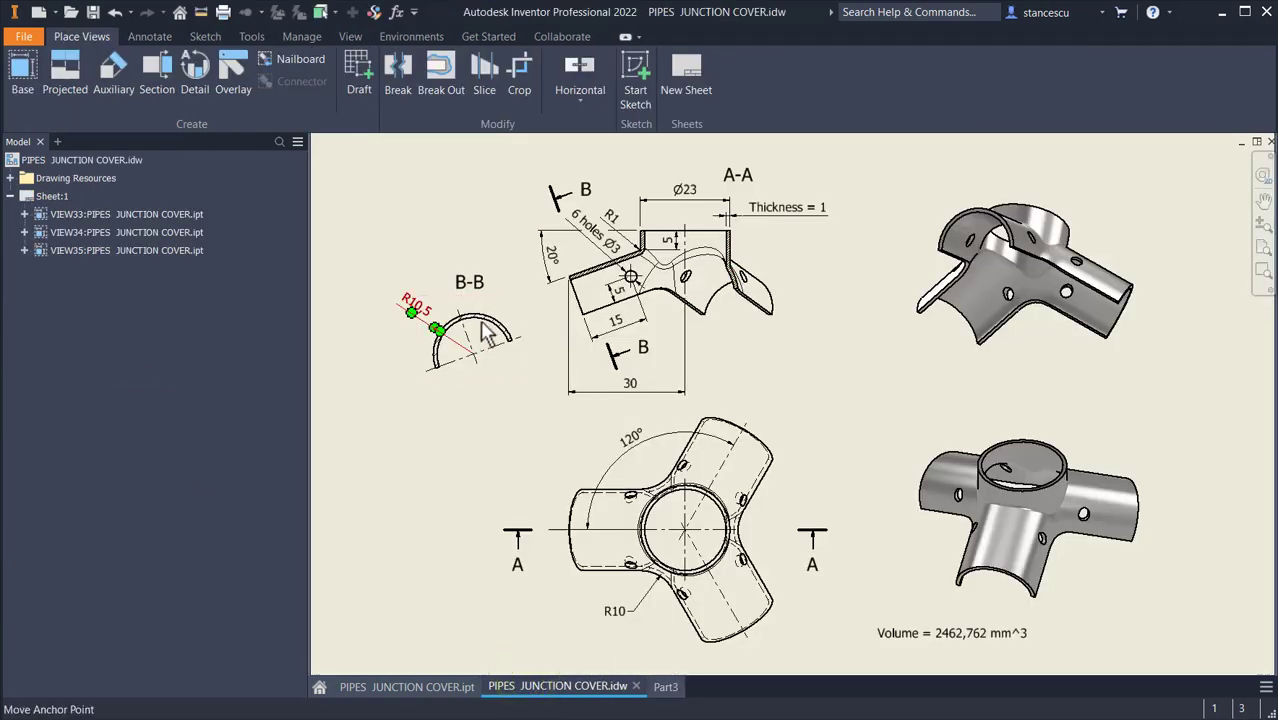
# Zoom in and inspect the 5, 15, 20° and 6 holes Ø3 annotations on the drawing
pyautogui.scroll(3, 662, 285)
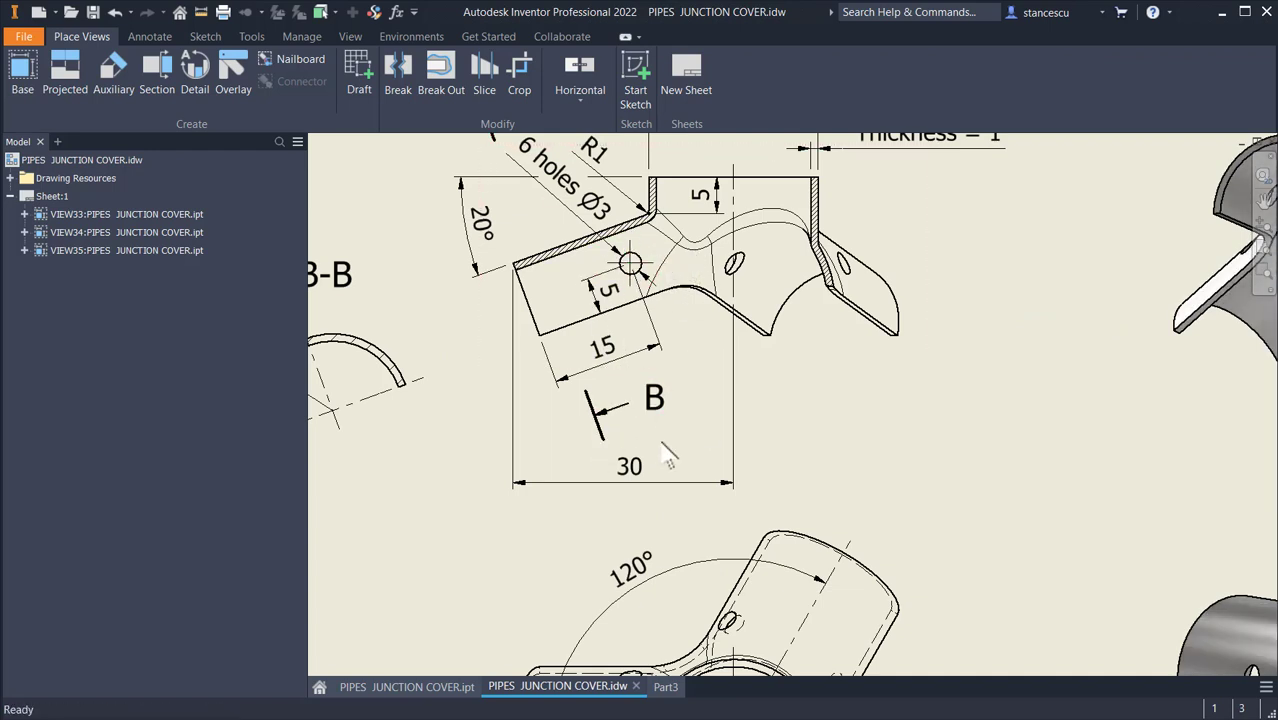
pyautogui.scroll(-3, 668, 455)
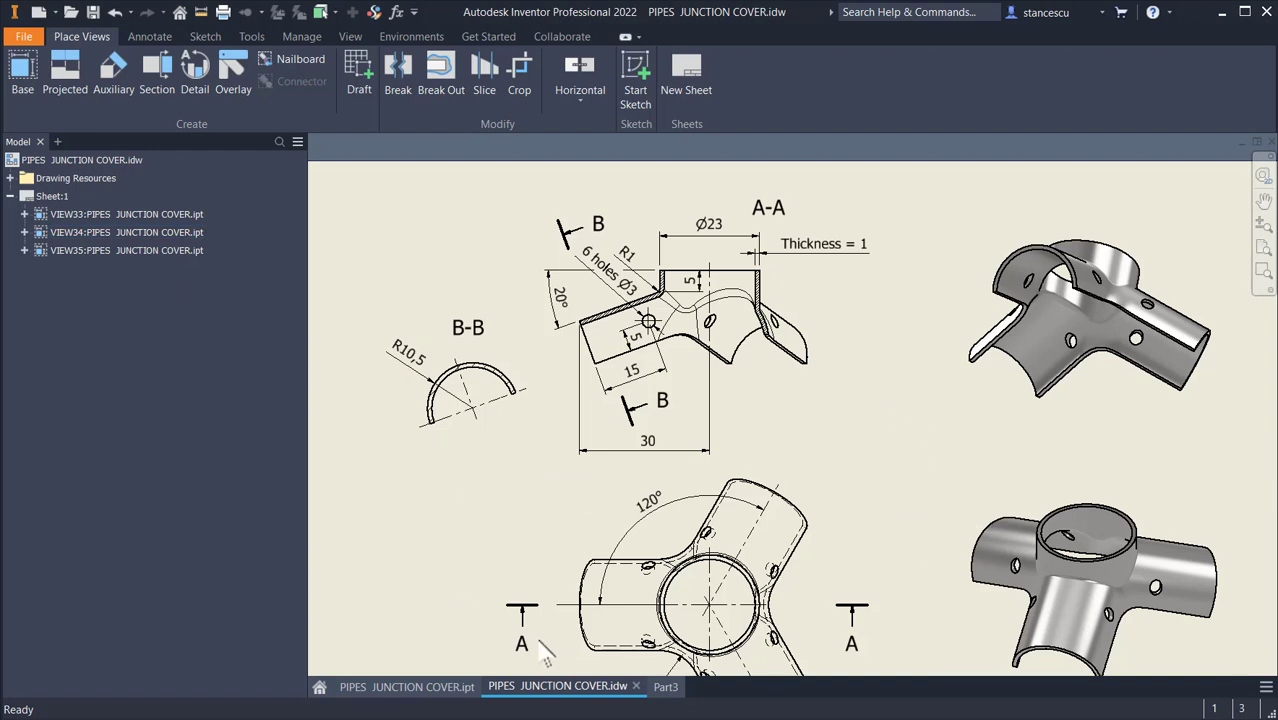
pyautogui.scroll(3, 652, 340)
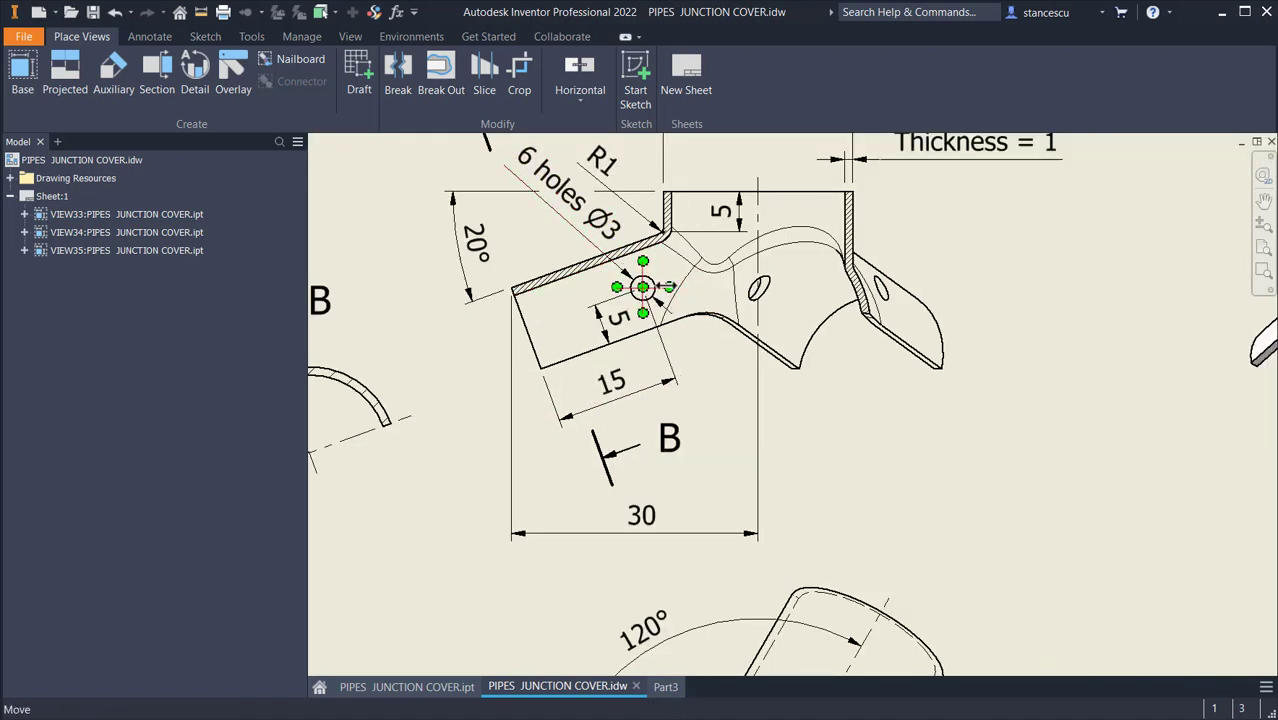
pyautogui.click(593, 322)
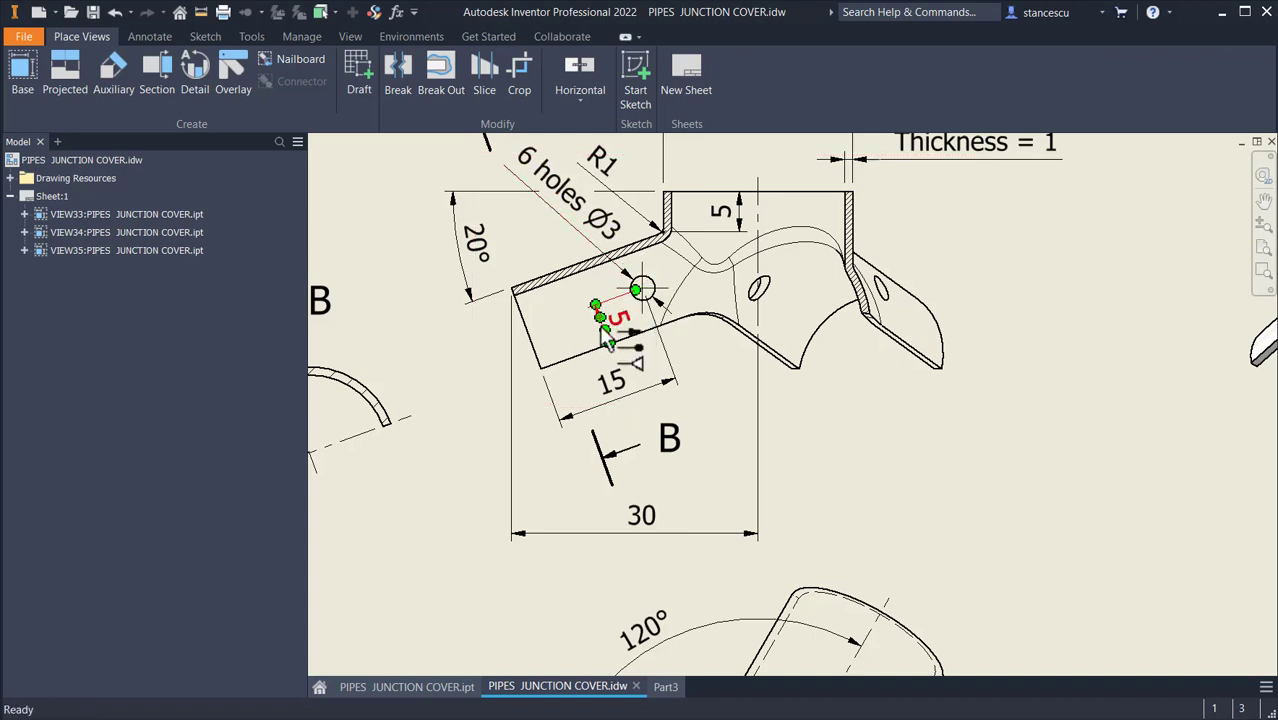
pyautogui.click(648, 398)
pyautogui.click(612, 325)
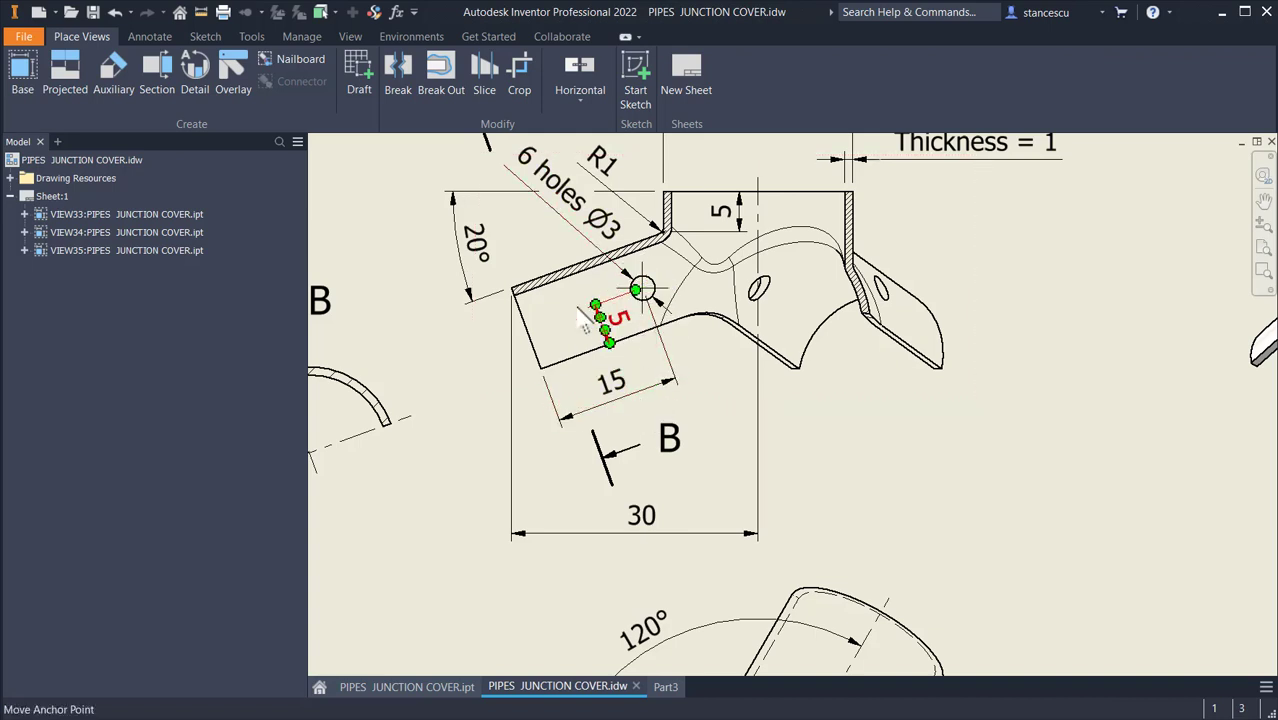
pyautogui.click(520, 197)
pyautogui.click(580, 208)
pyautogui.press('Escape')
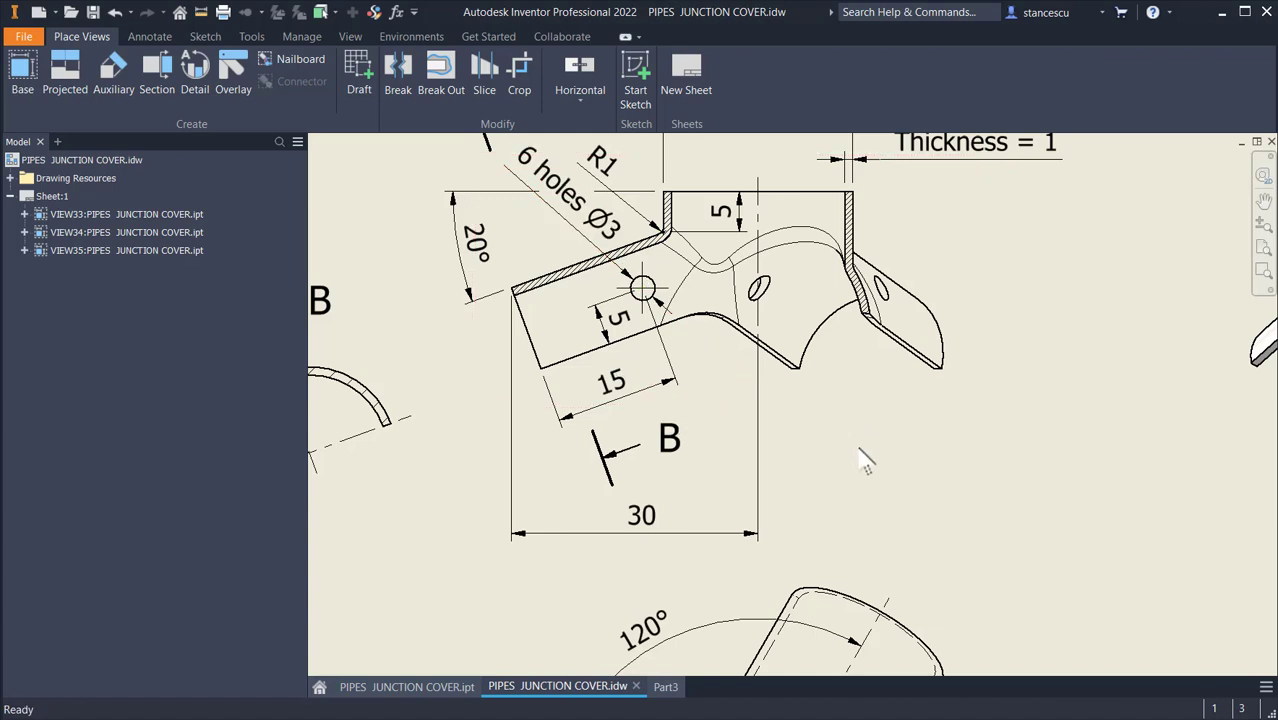
# Undo an accidental view move, pan to the 120° top view, and return to Part3
pyautogui.moveTo(853, 552)
pyautogui.mouseDown()
pyautogui.moveTo(955, 331)
pyautogui.moveTo(908, 438)
pyautogui.moveTo(836, 542)
pyautogui.moveTo(818, 536)
pyautogui.mouseUp()
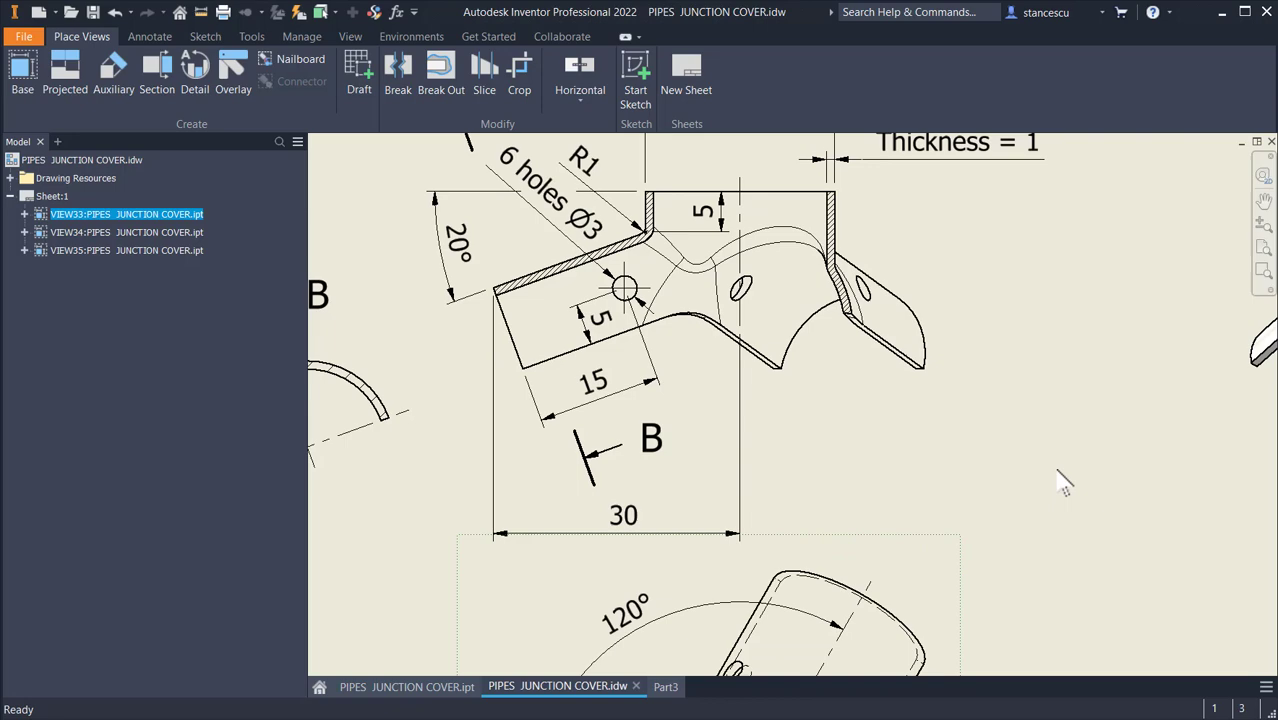
pyautogui.hotkey('ctrl', 'z')
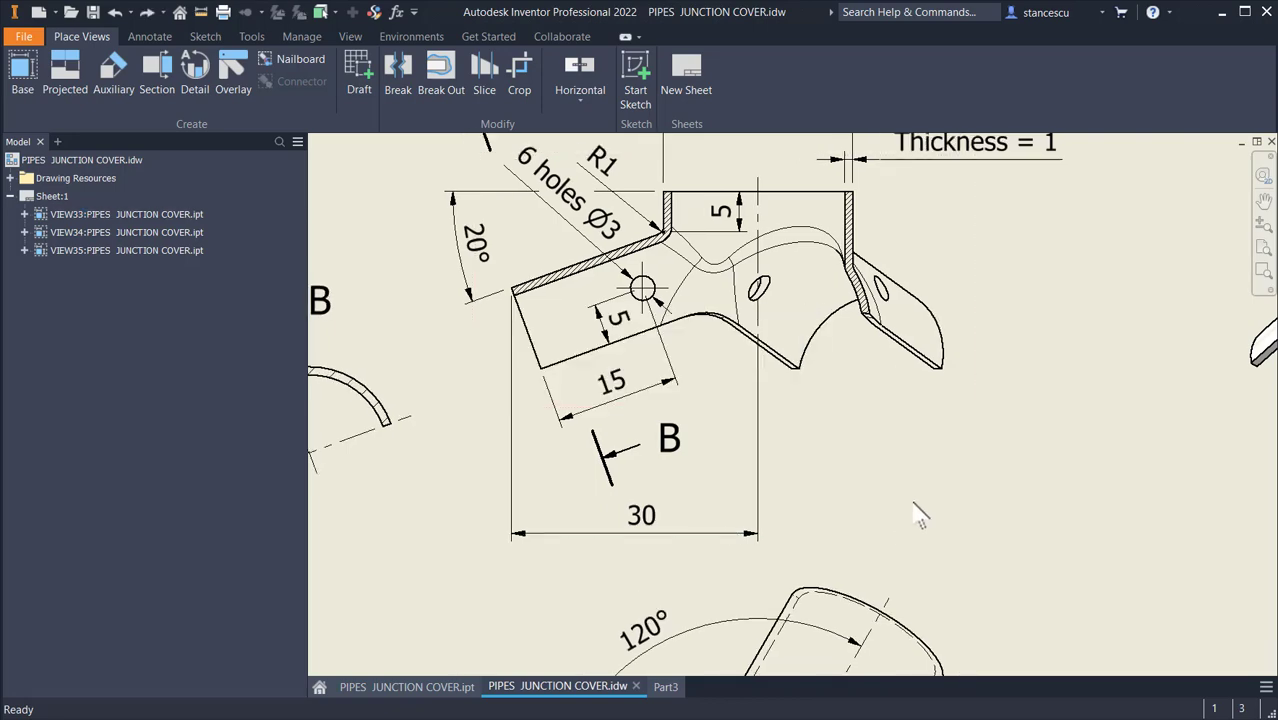
pyautogui.moveTo(920, 515)
pyautogui.mouseDown(button='middle')
pyautogui.moveTo(907, 414)
pyautogui.moveTo(922, 337)
pyautogui.mouseUp(button='middle')
pyautogui.moveTo(922, 445); pyautogui.dragTo(983, 277, button='middle')
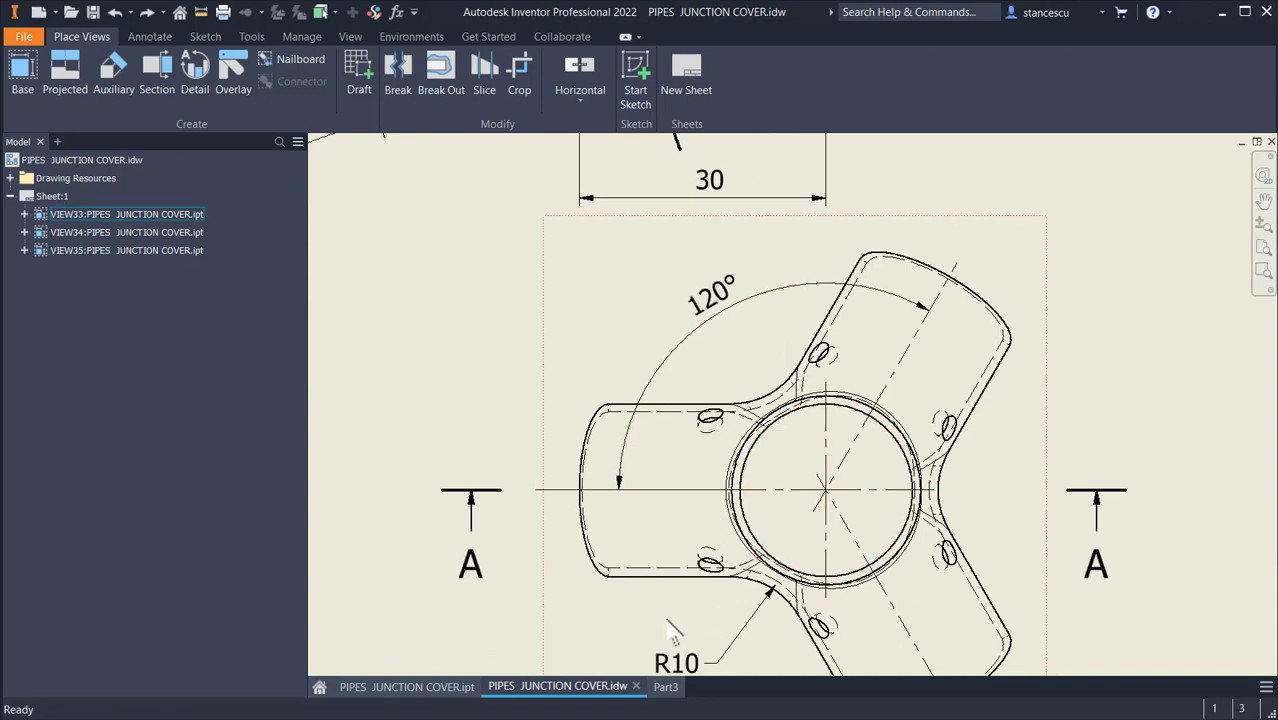
pyautogui.click(661, 698)
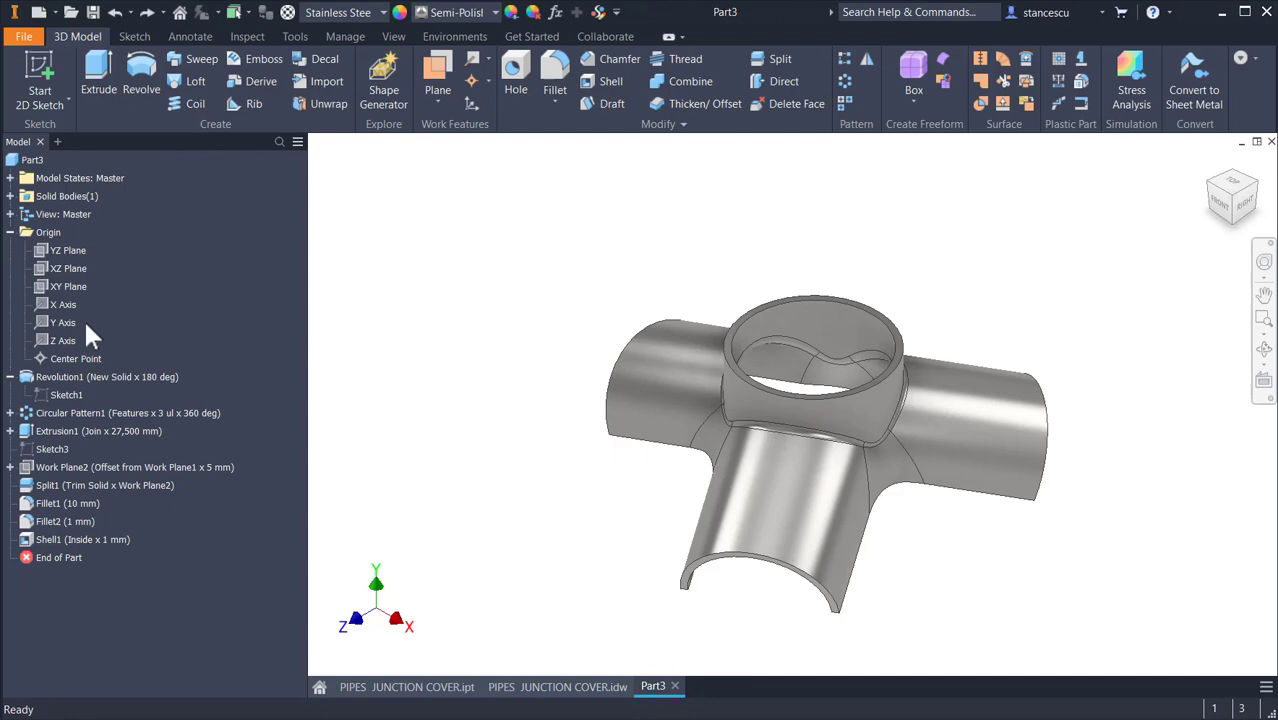
# Start Sketch4 on the XY plane, sliced, with a Ø3 hole circle on the sloped arm
pyautogui.click(64, 287)
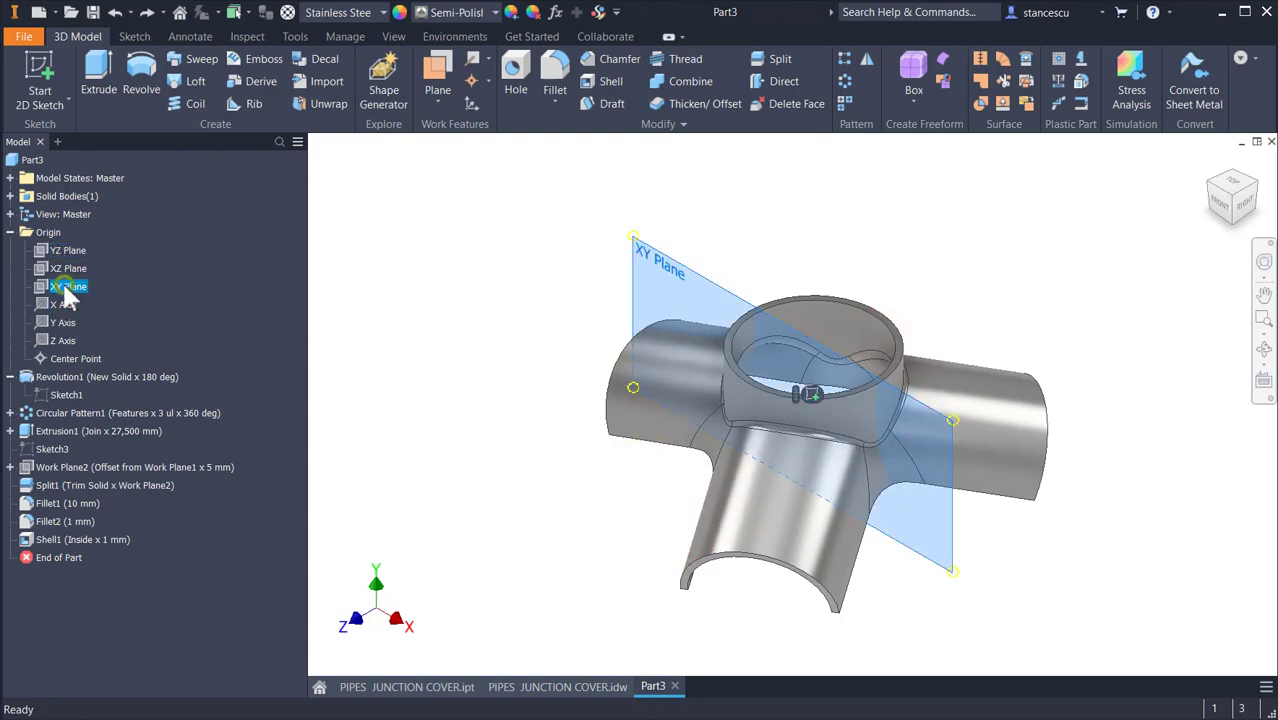
pyautogui.click(810, 392)
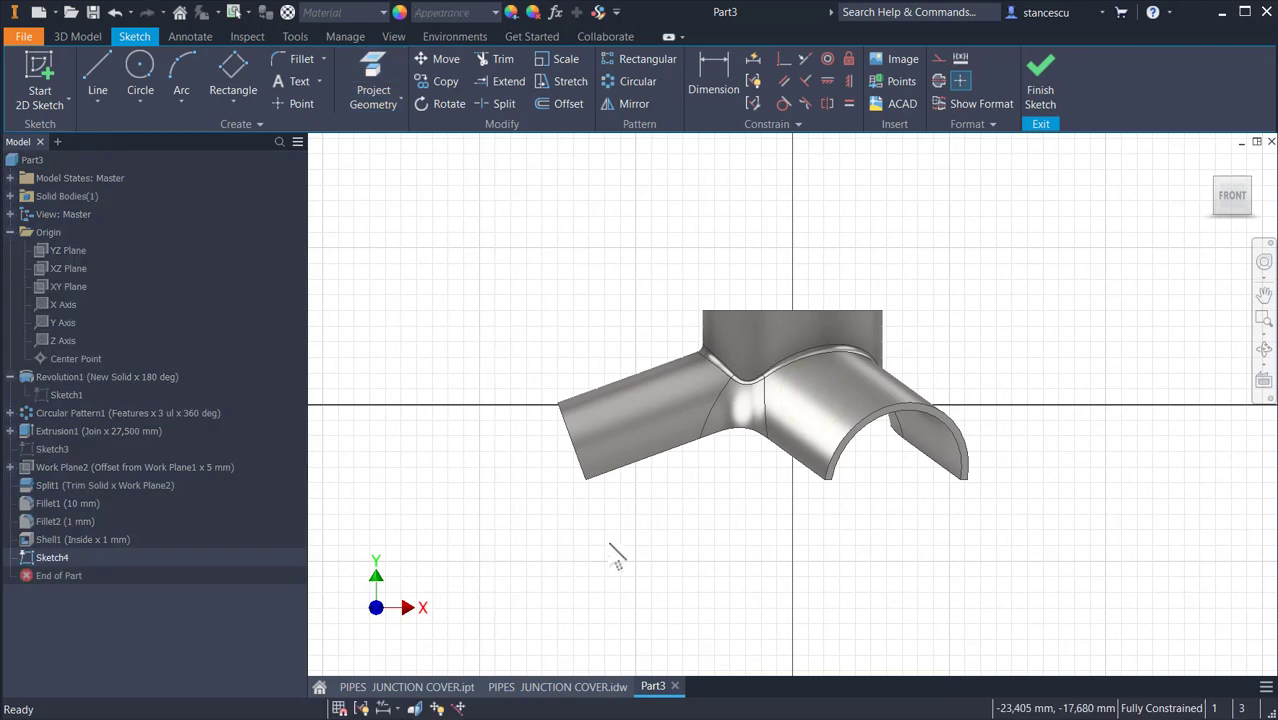
pyautogui.press('F7')
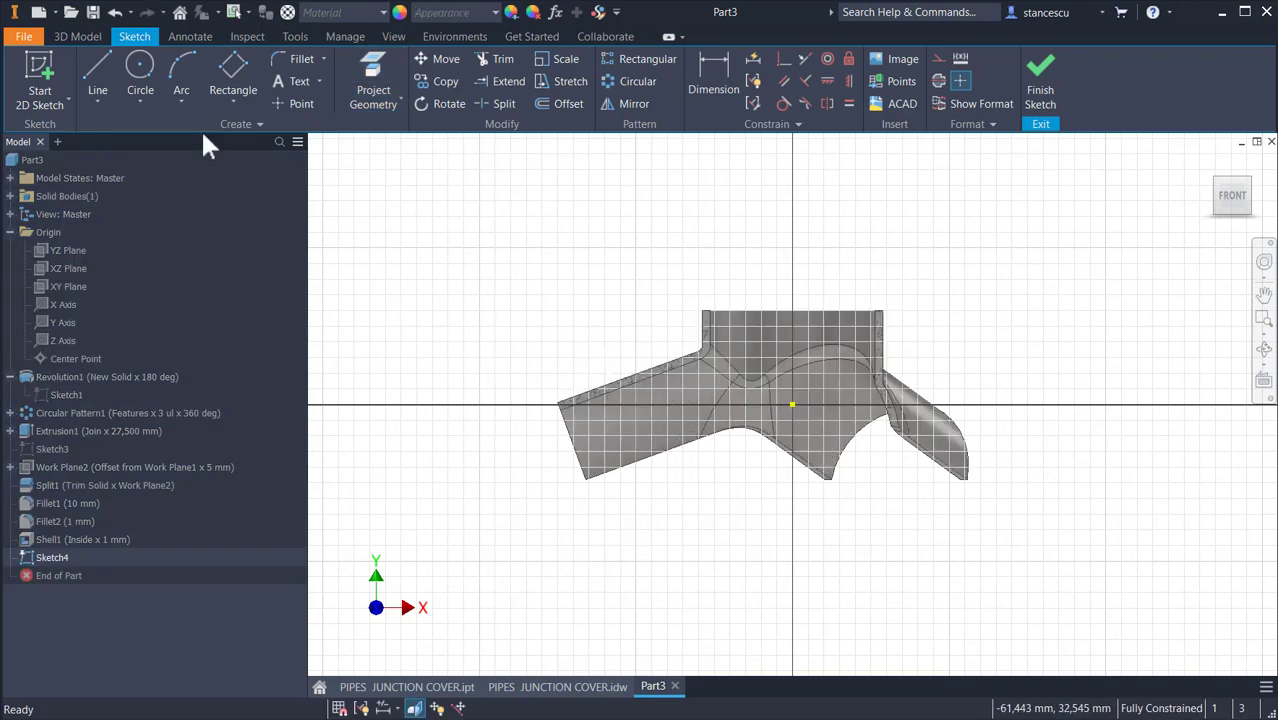
pyautogui.click(137, 76)
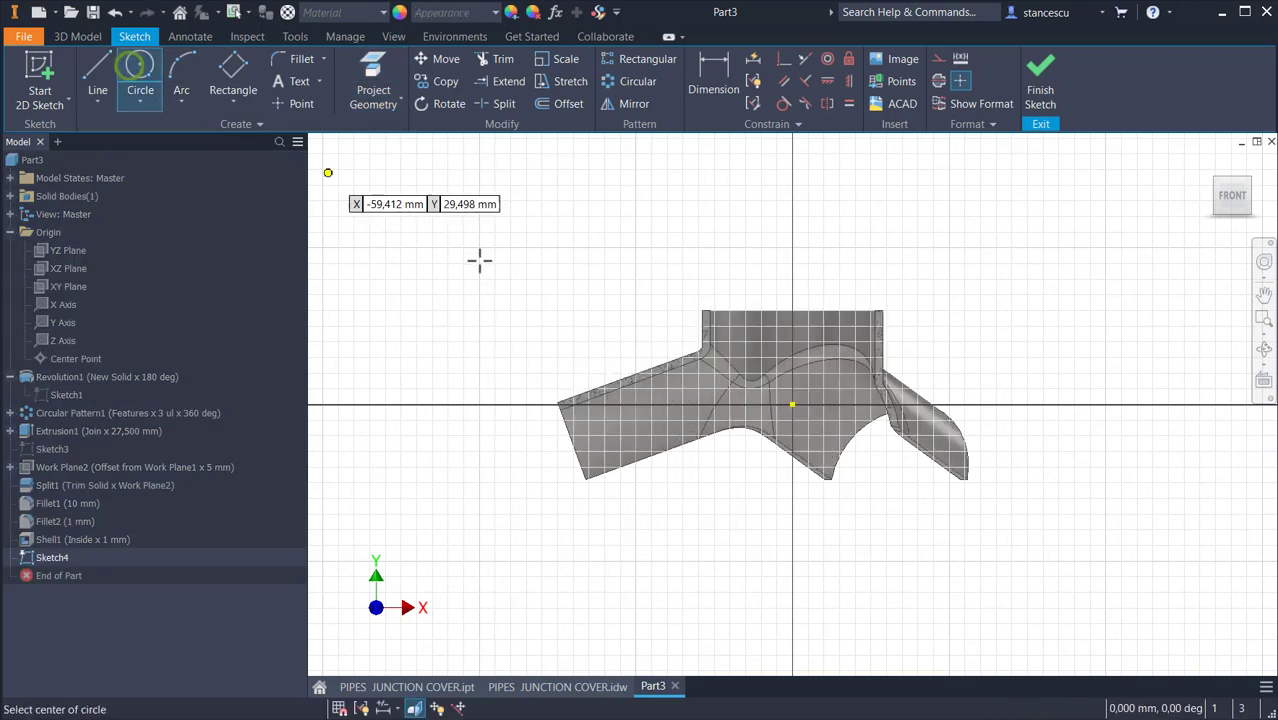
pyautogui.click(669, 413)
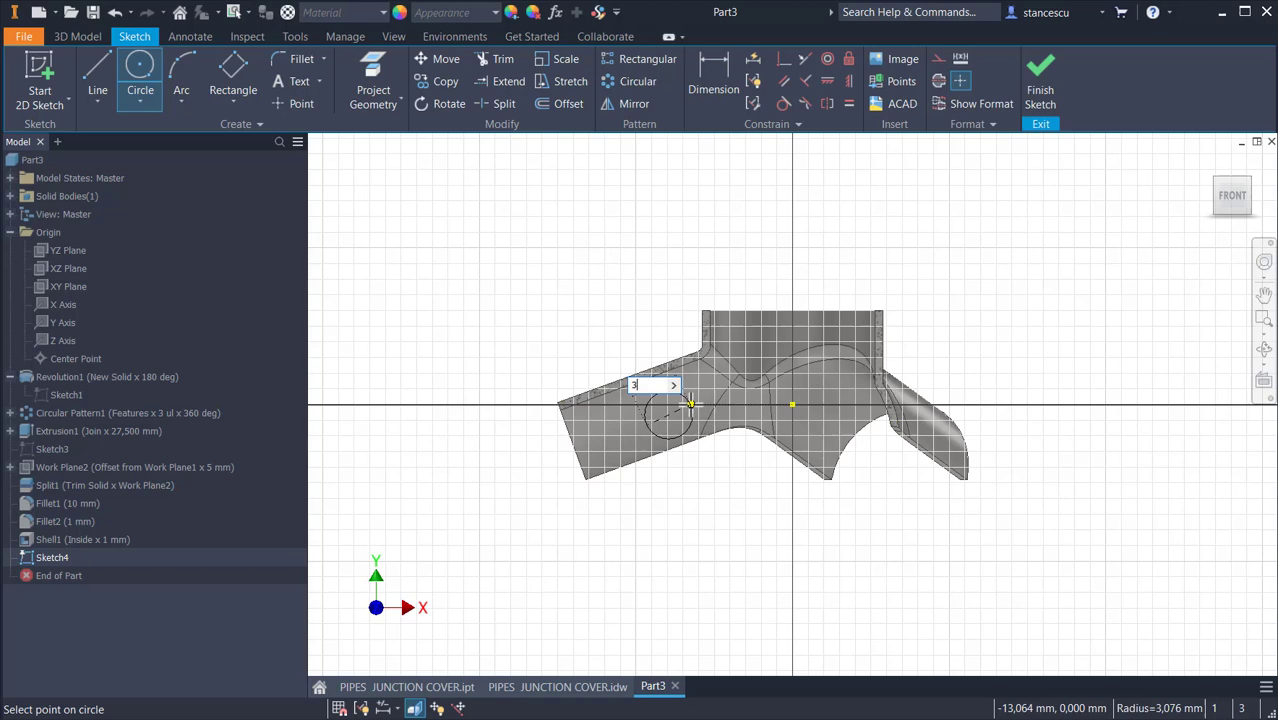
pyautogui.press('Return')
pyautogui.scroll(2, 664, 412)
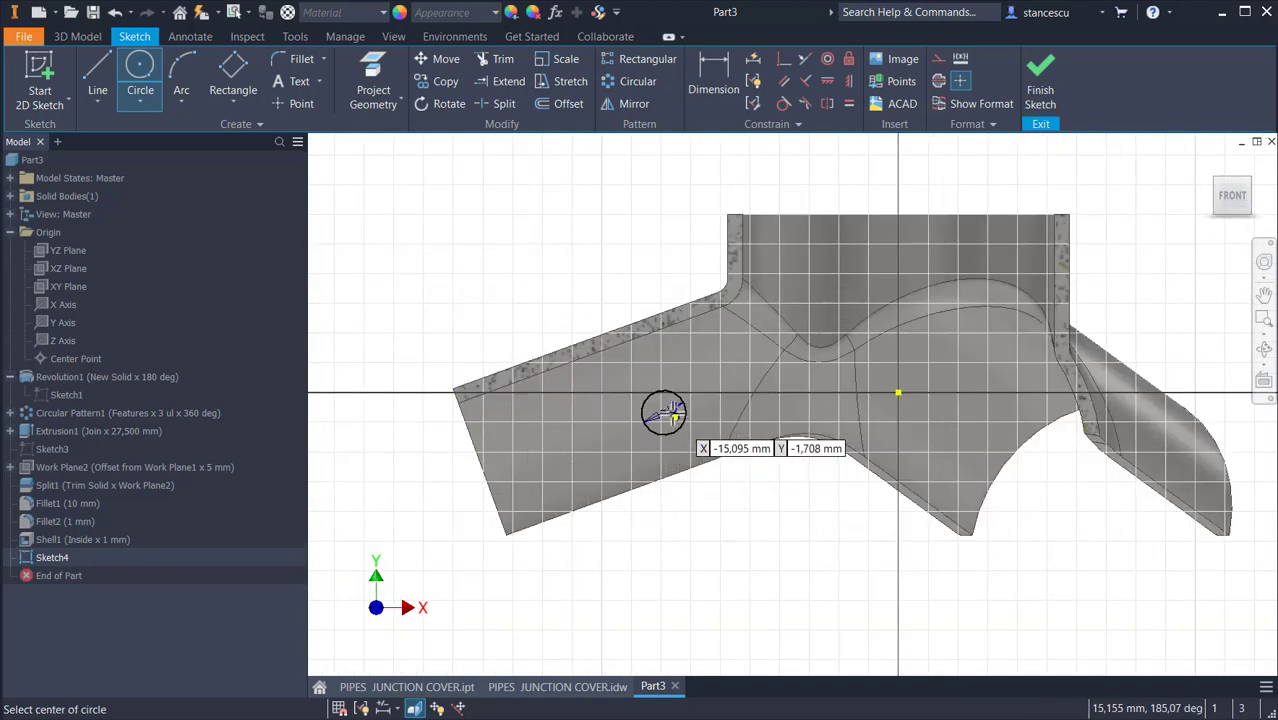
# Dimension the circle 5 from the arm's sloped bottom edge
pyautogui.click(718, 62)
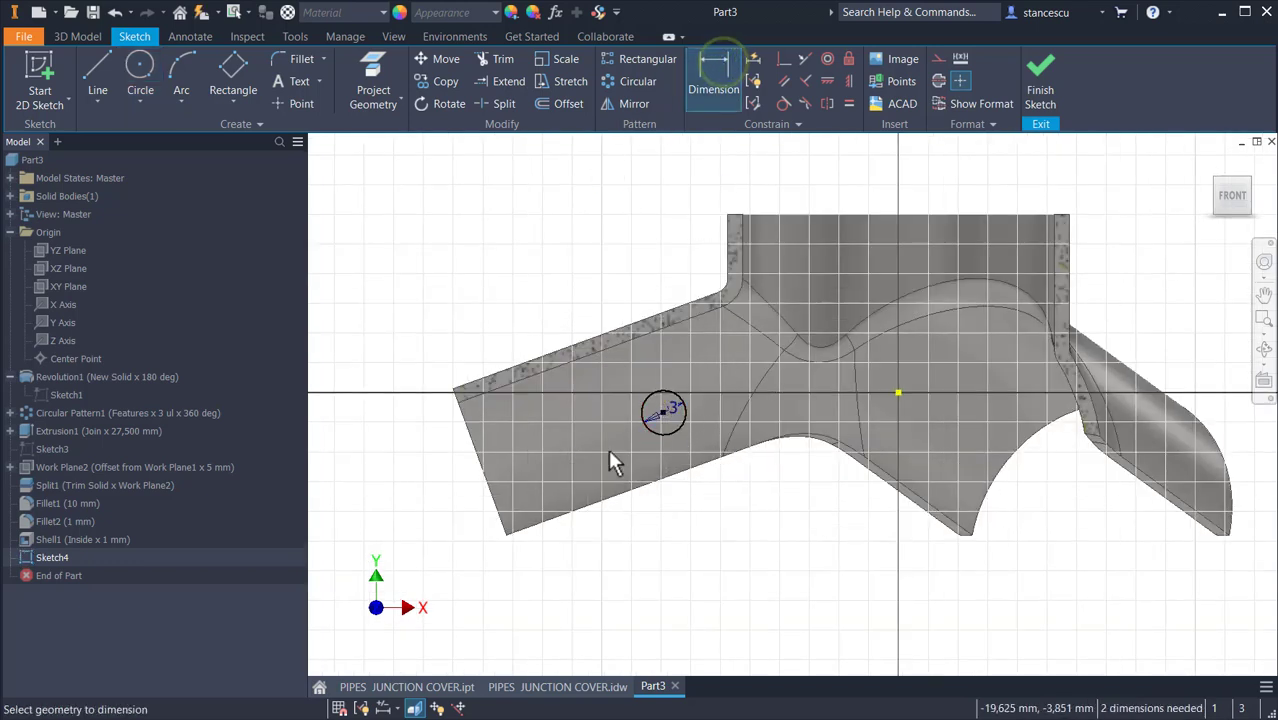
pyautogui.click(667, 450)
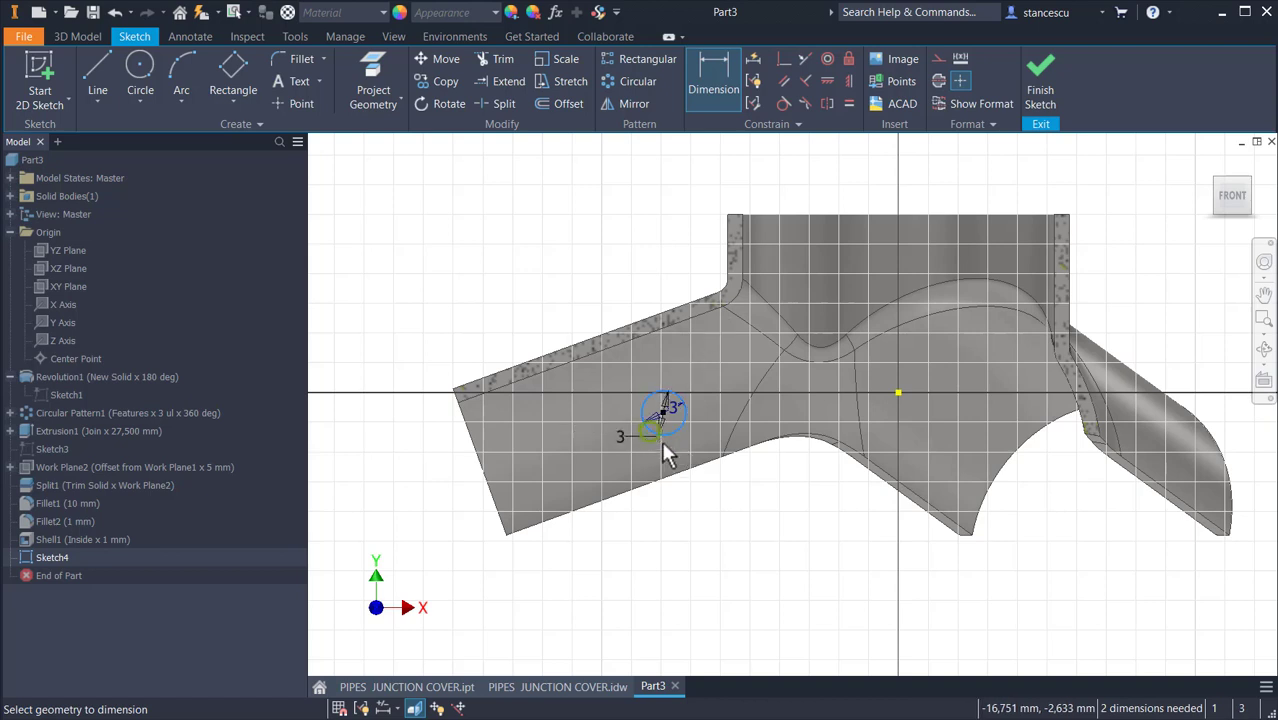
pyautogui.click(678, 470)
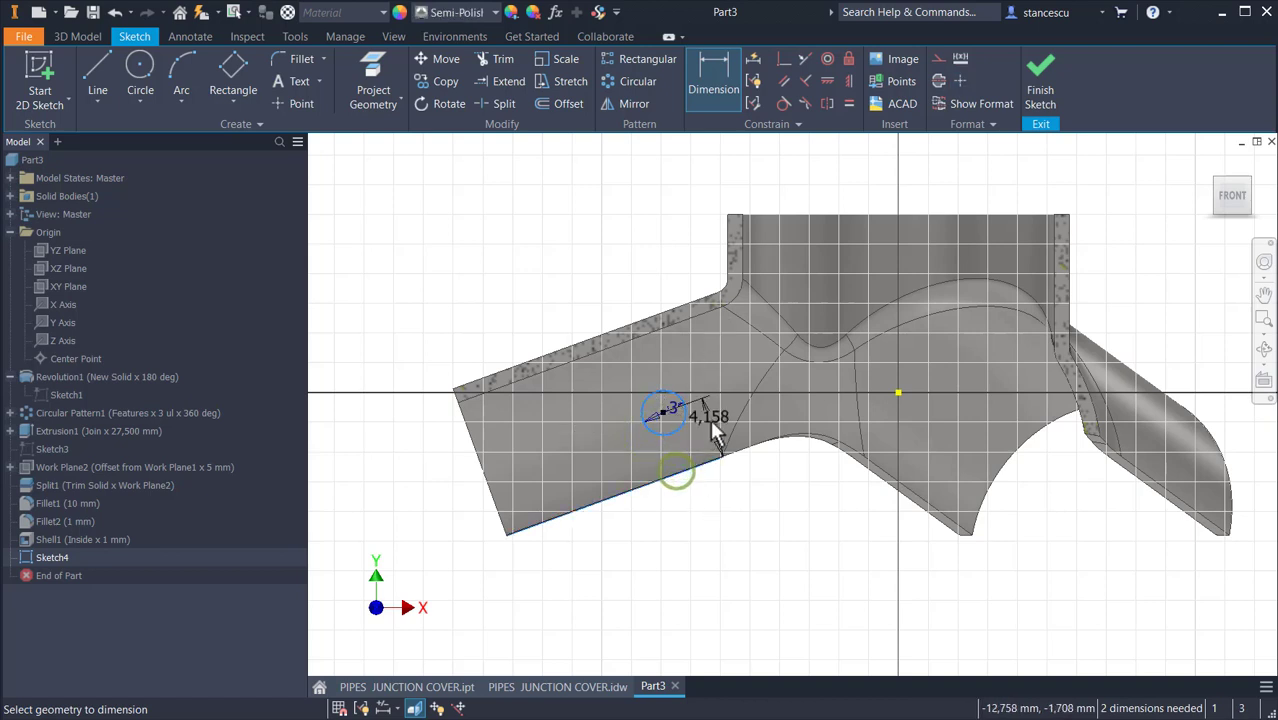
pyautogui.click(714, 432)
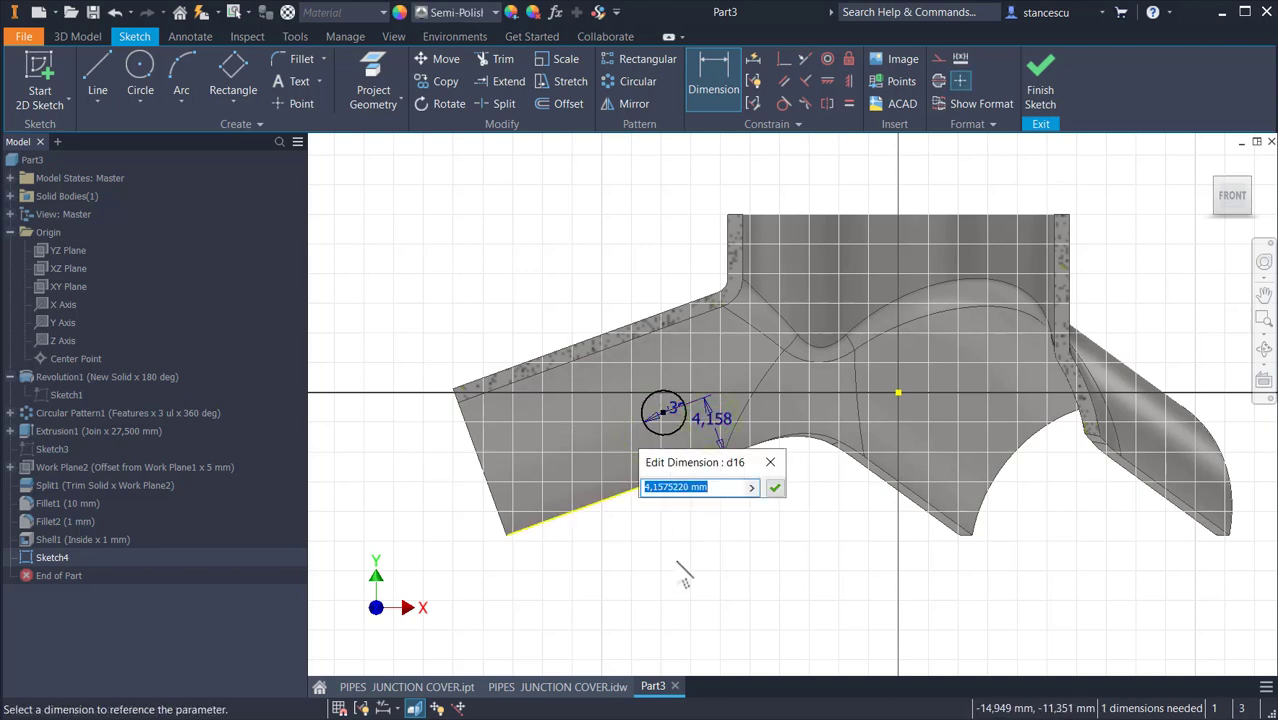
pyautogui.write('5')
pyautogui.press('Return')
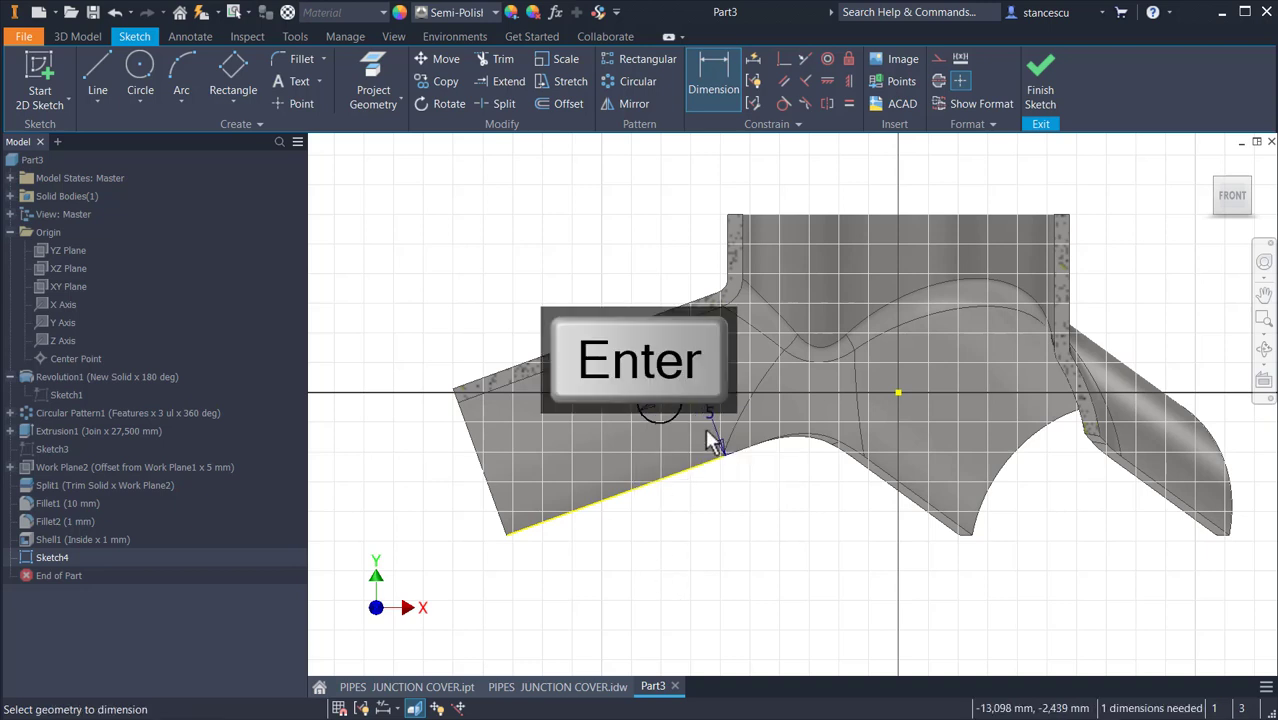
# Dimension the circle 15 from the arm's curved end edge and finish the sketch
pyautogui.click(684, 406)
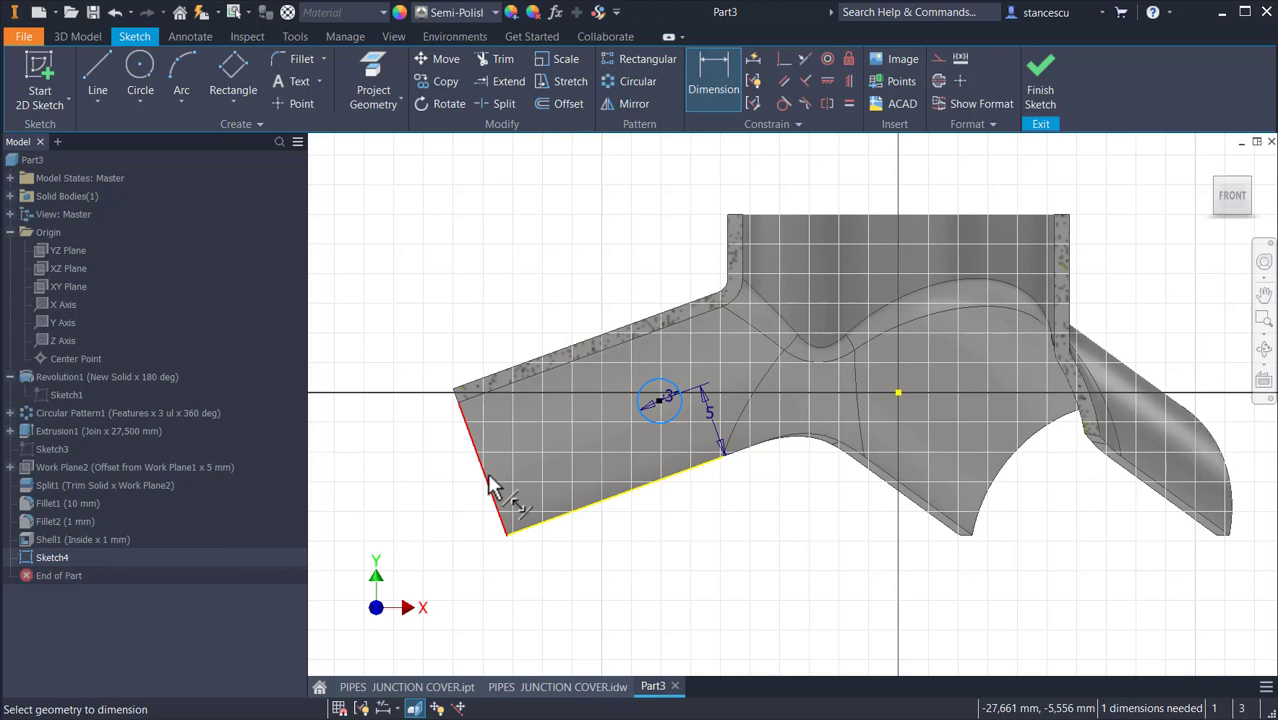
pyautogui.click(490, 487)
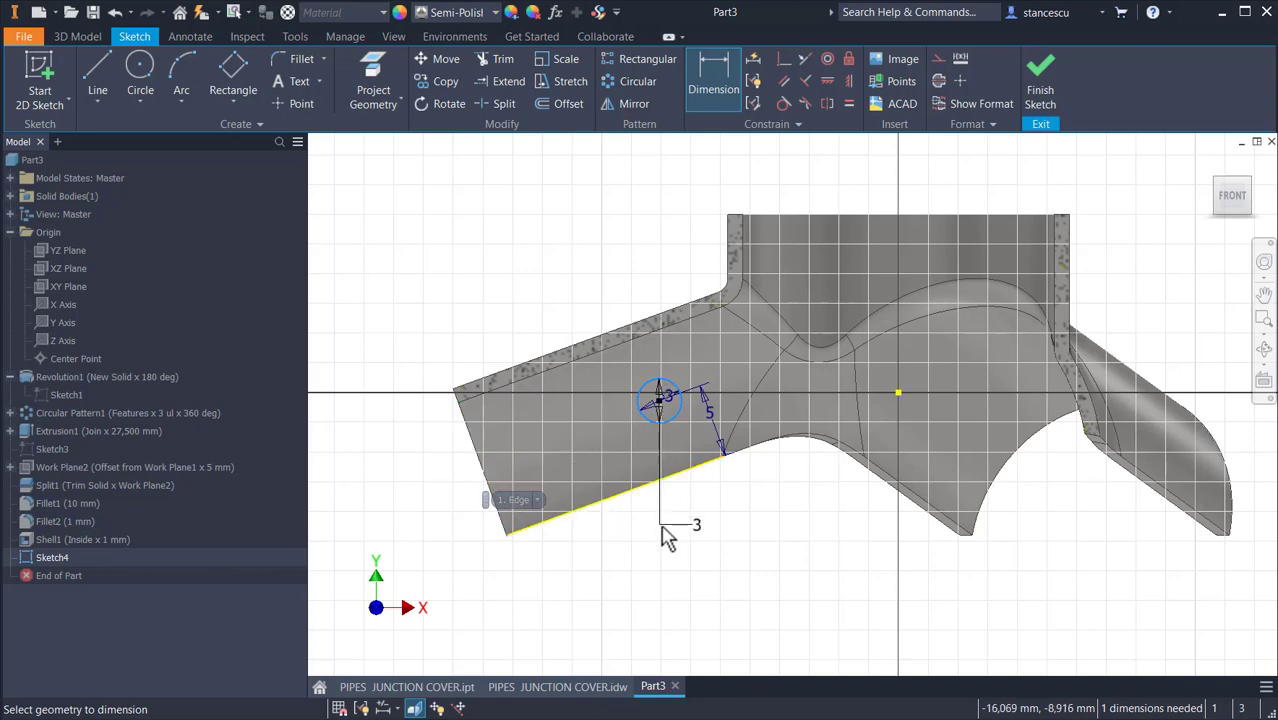
pyautogui.keyDown('shift'); pyautogui.moveTo(663, 537); pyautogui.dragTo(606, 549, button='middle'); pyautogui.keyUp('shift')
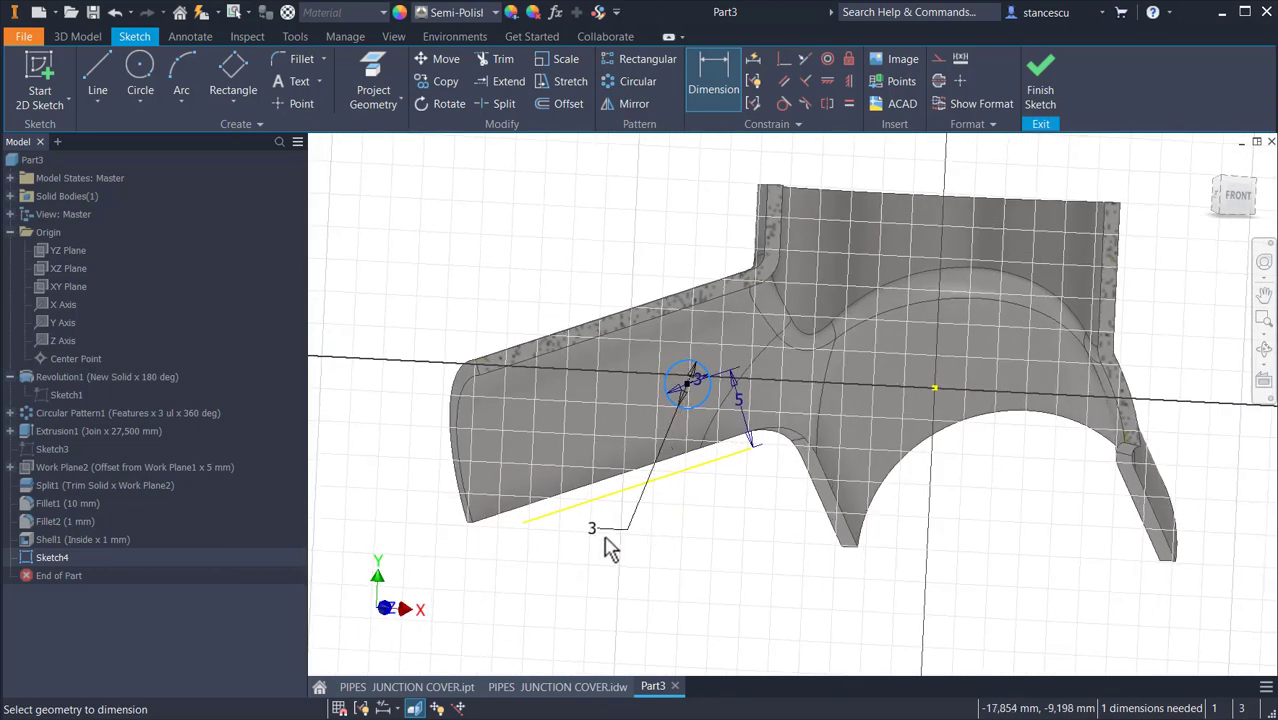
pyautogui.click(460, 460)
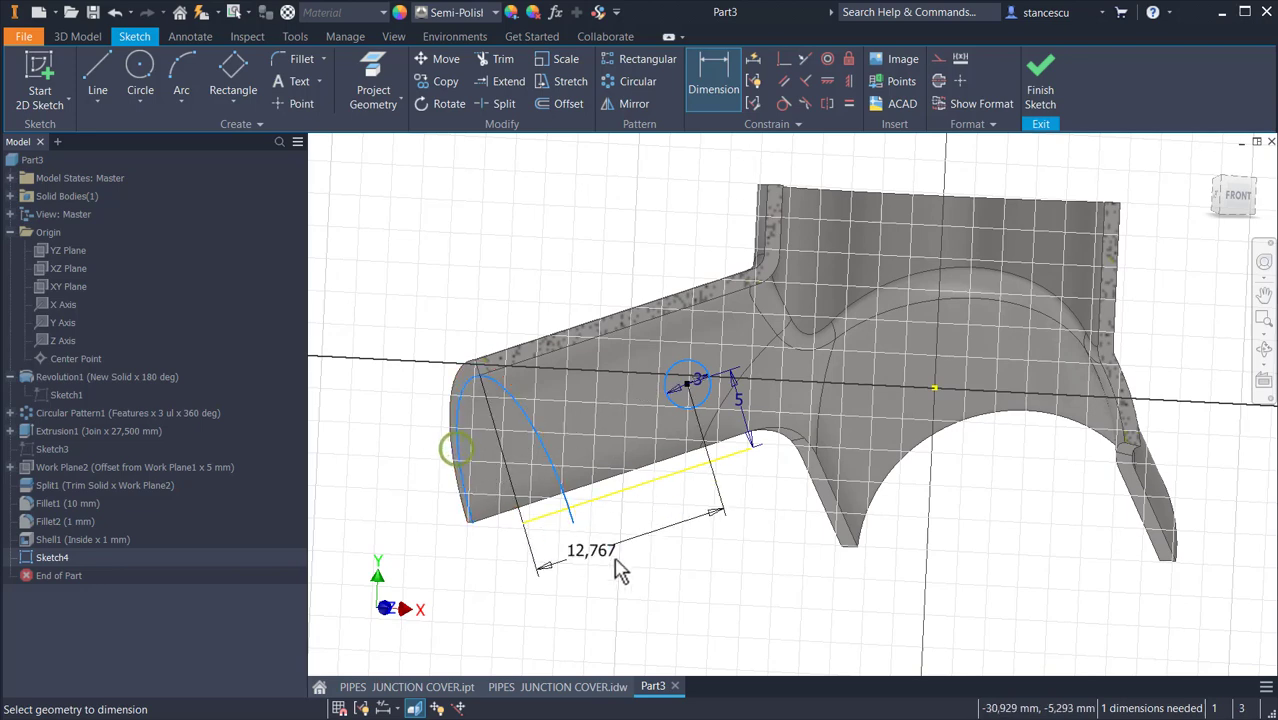
pyautogui.keyDown('shift'); pyautogui.moveTo(613, 568); pyautogui.dragTo(680, 558, button='middle'); pyautogui.keyUp('shift')
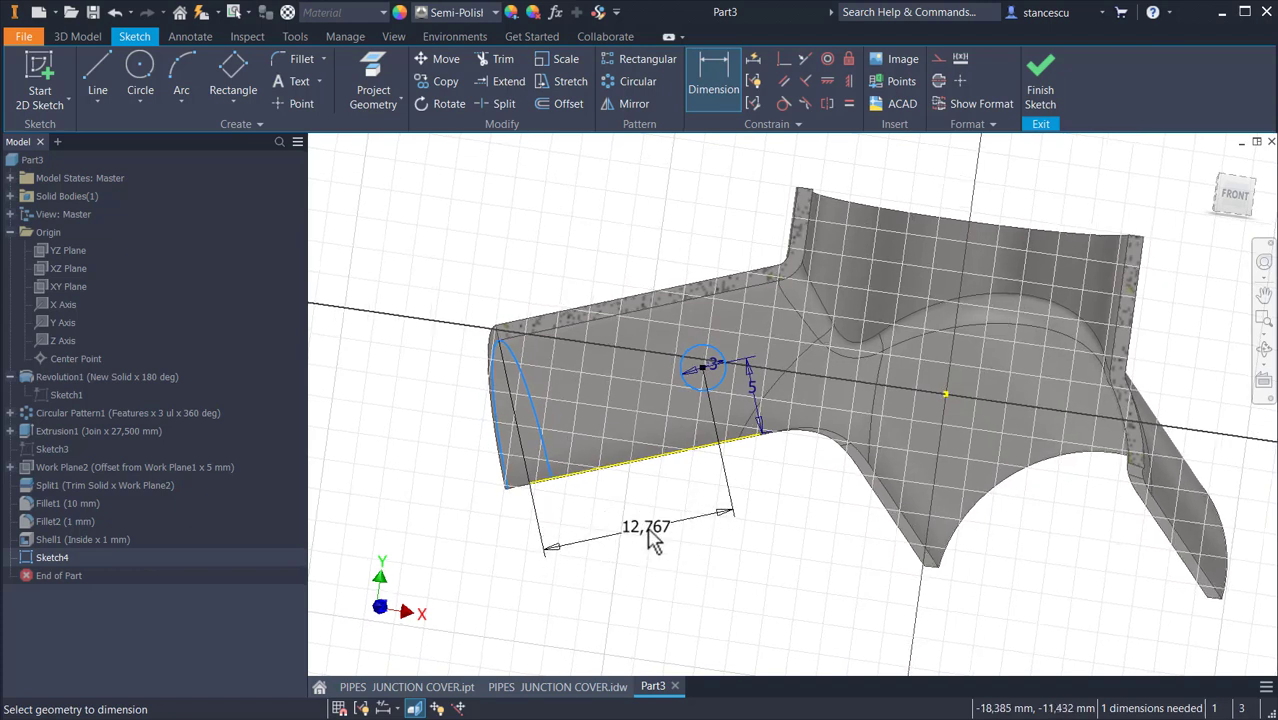
pyautogui.click(650, 540)
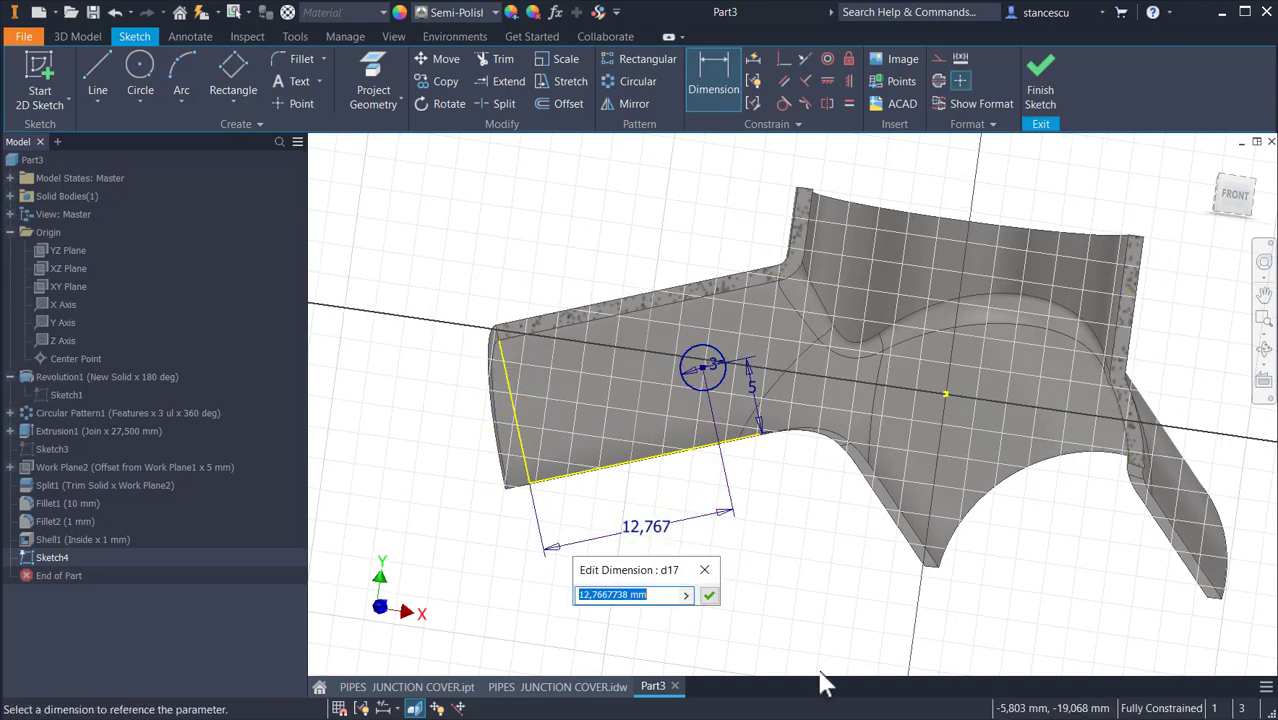
pyautogui.write('15')
pyautogui.press('Return')
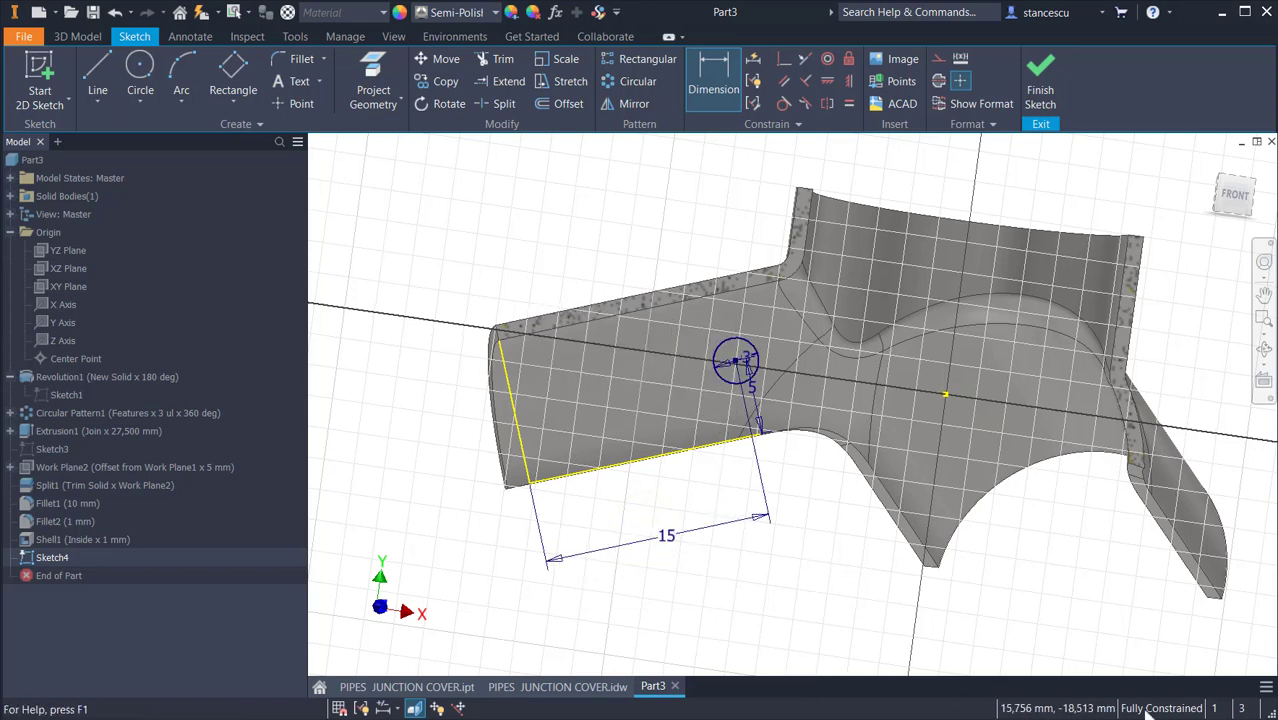
pyautogui.click(1030, 75)
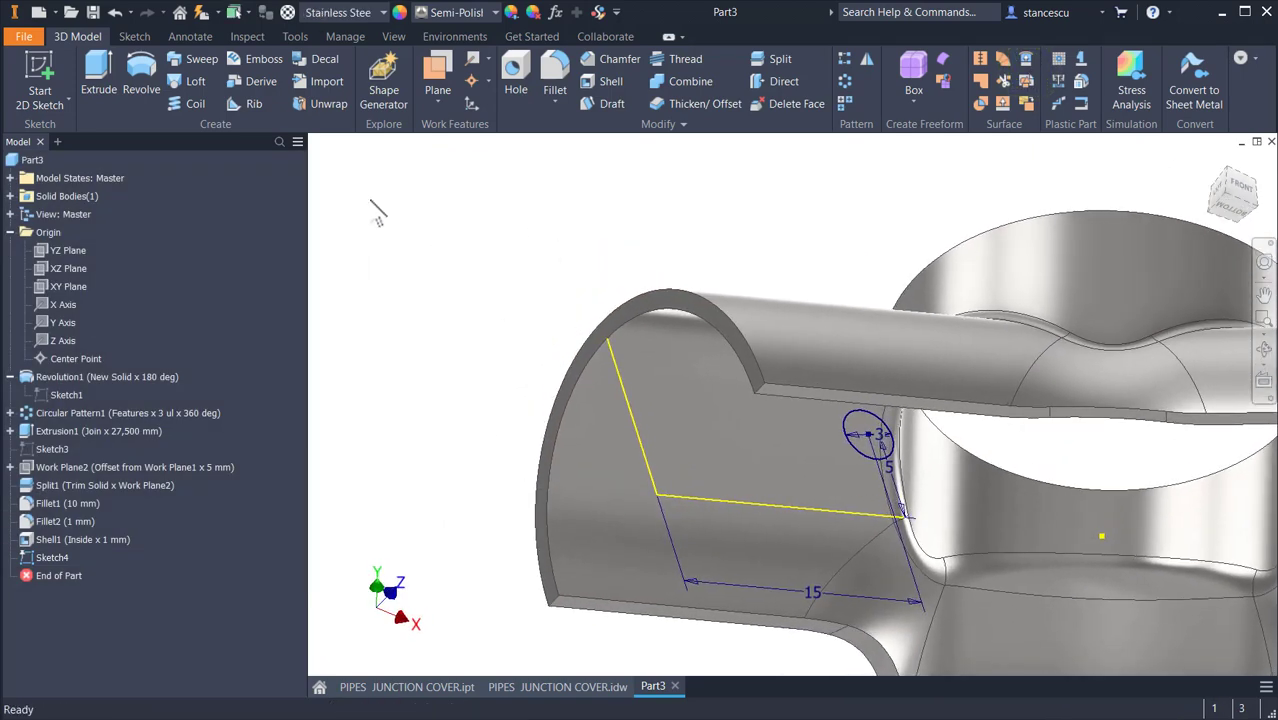
# Cut the Ø3 circle symmetrically Through All the arm as Extrusion2
pyautogui.click(99, 80)
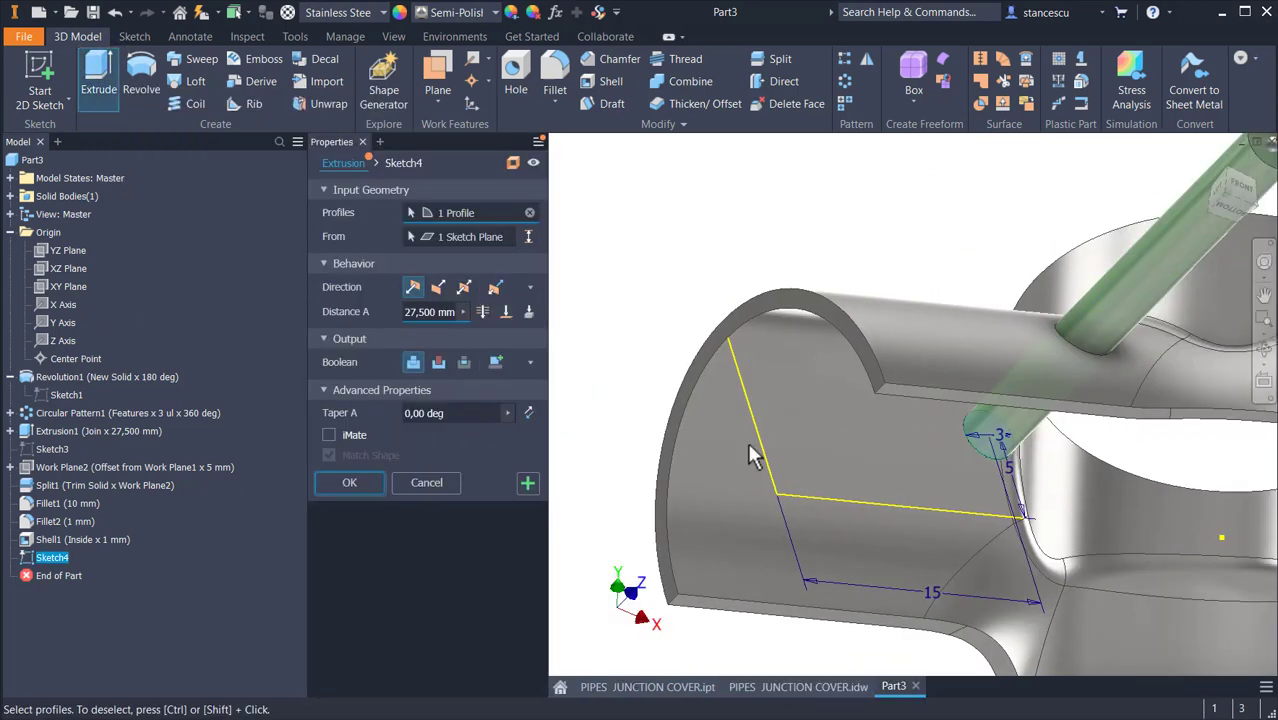
pyautogui.click(464, 288)
pyautogui.click(482, 312)
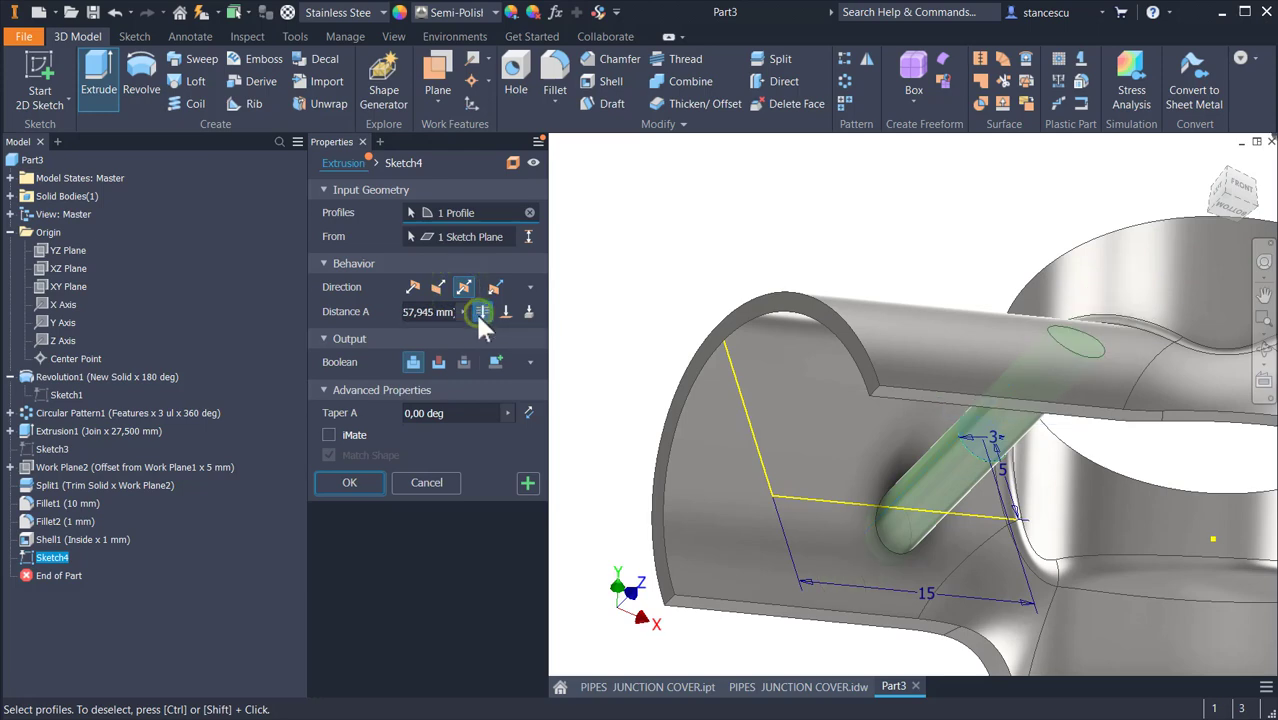
pyautogui.click(437, 362)
pyautogui.press('F6')
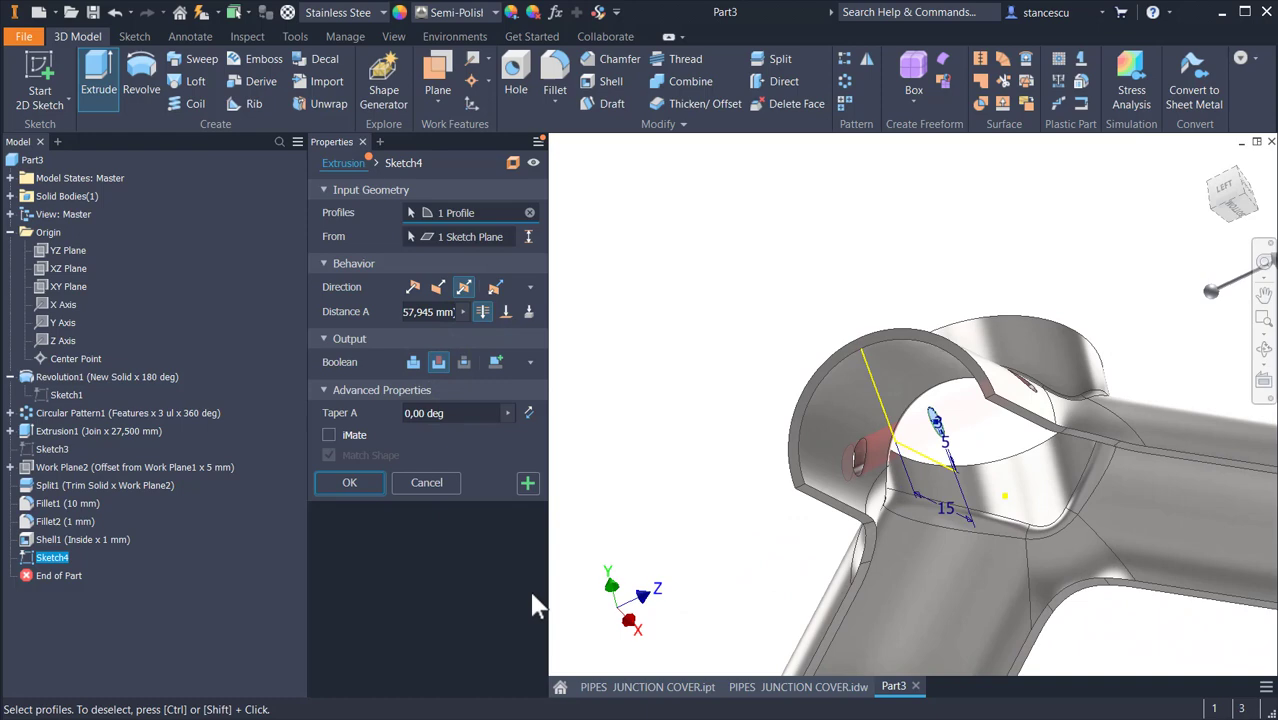
pyautogui.click(370, 484)
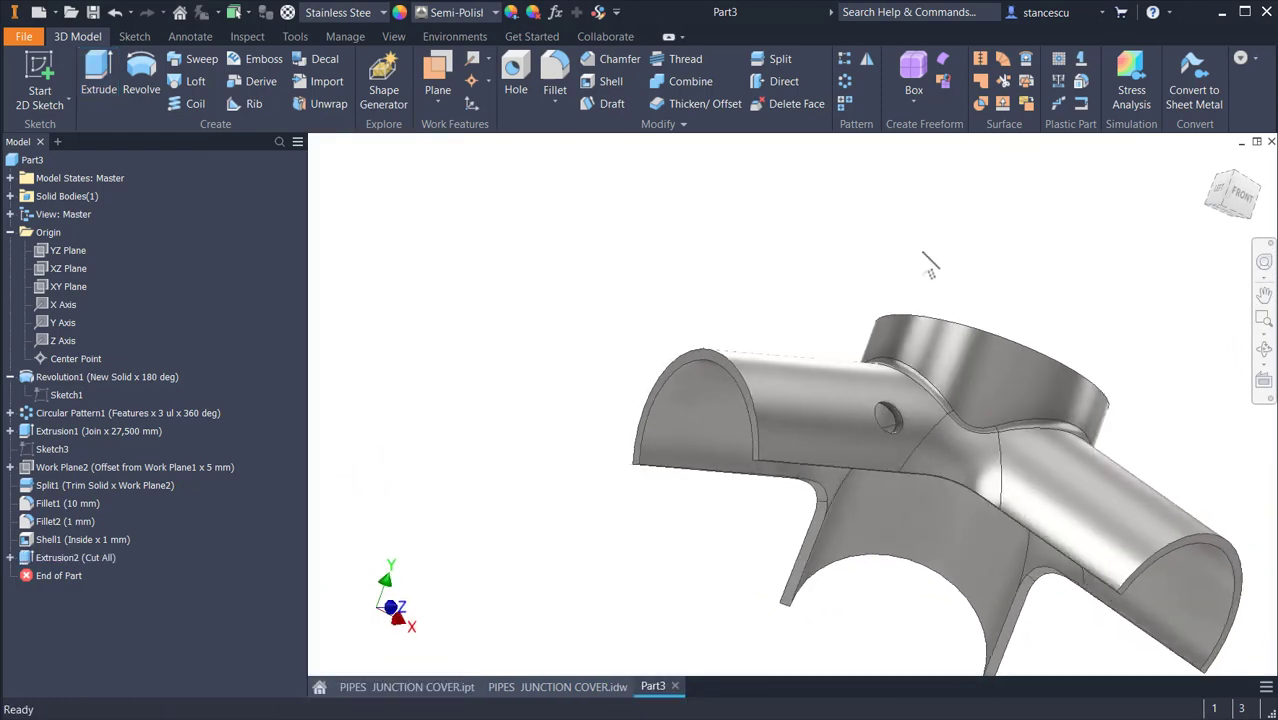
pyautogui.press('F6')
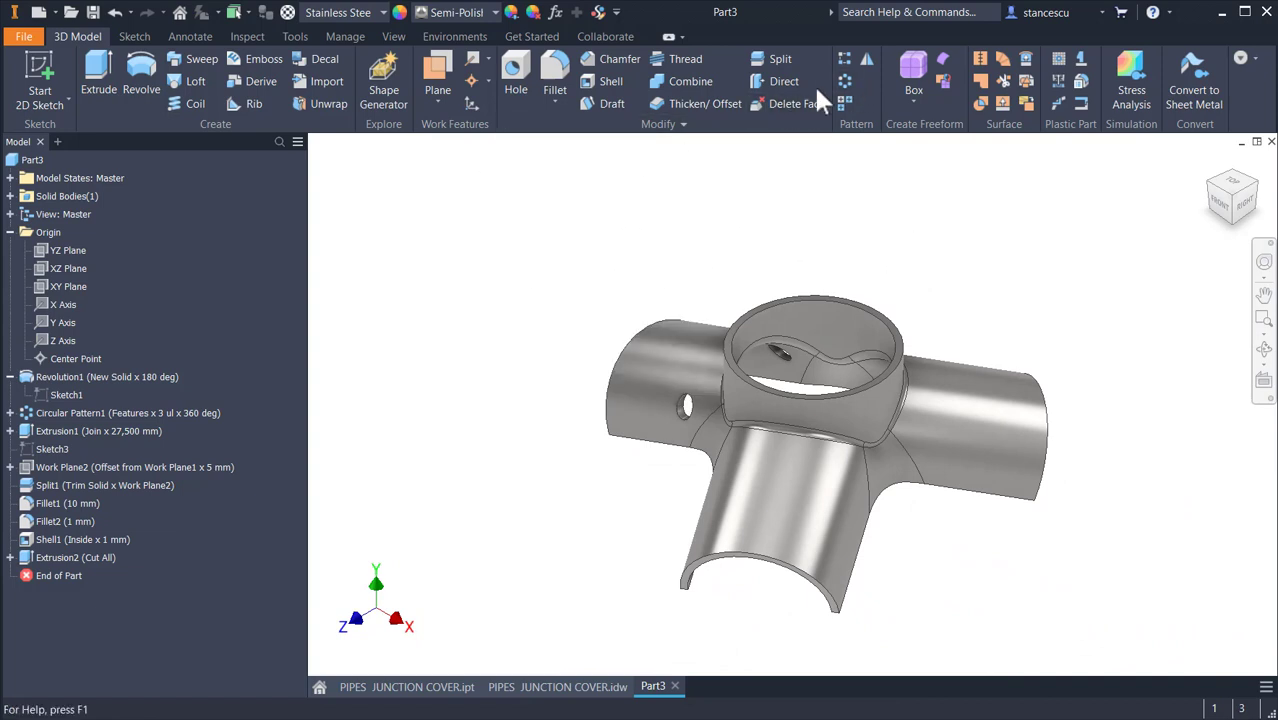
# Pattern Extrusion2 three times over 360 deg around the central cylinder axis
pyautogui.click(843, 82)
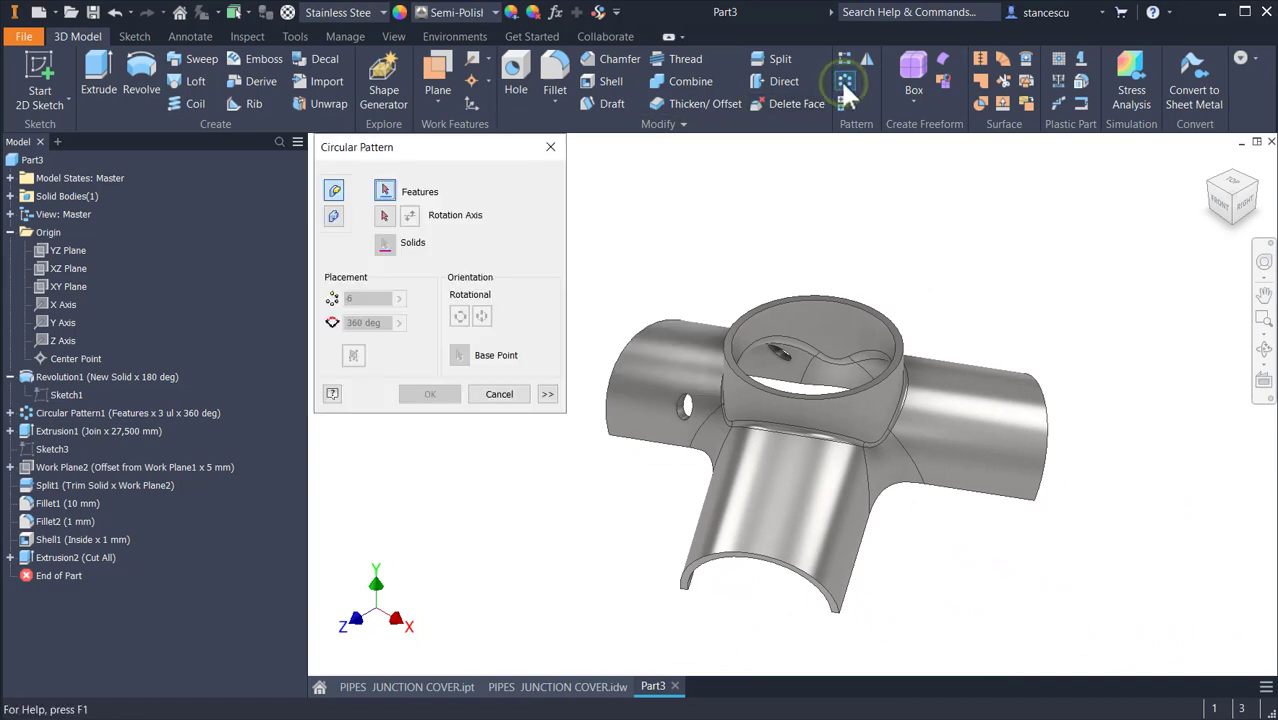
pyautogui.click(52, 558)
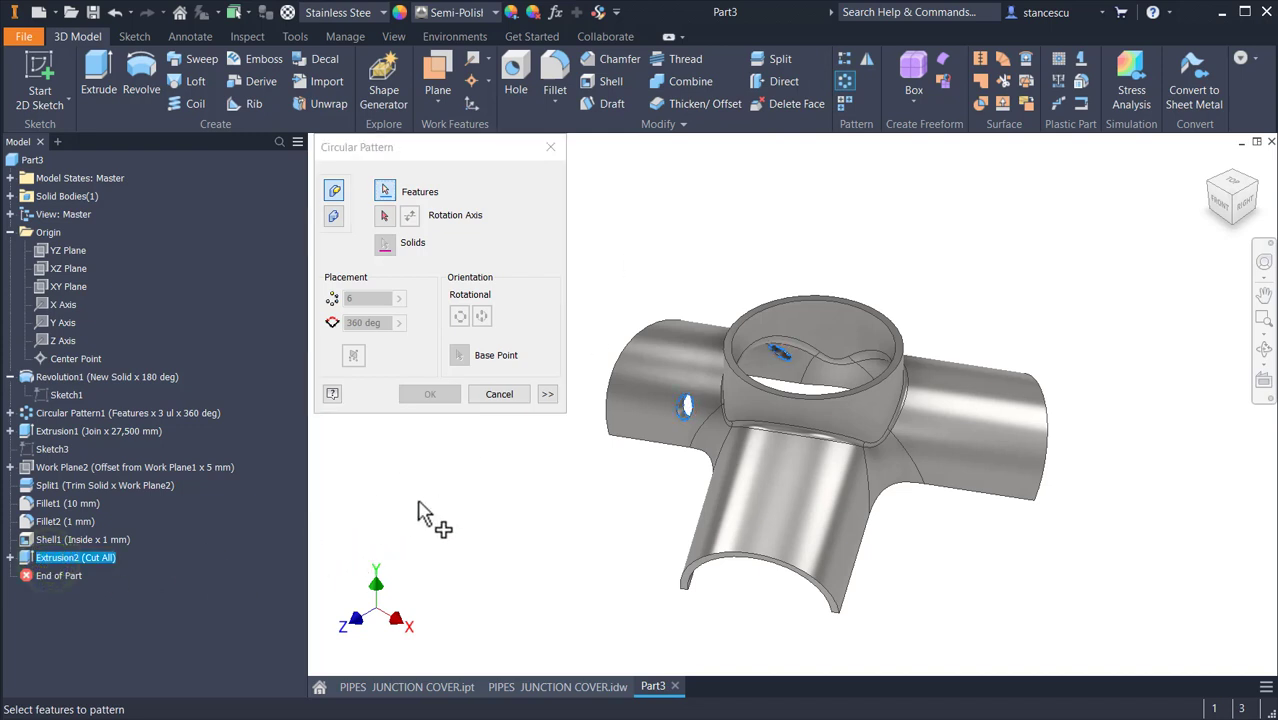
pyautogui.click(385, 217)
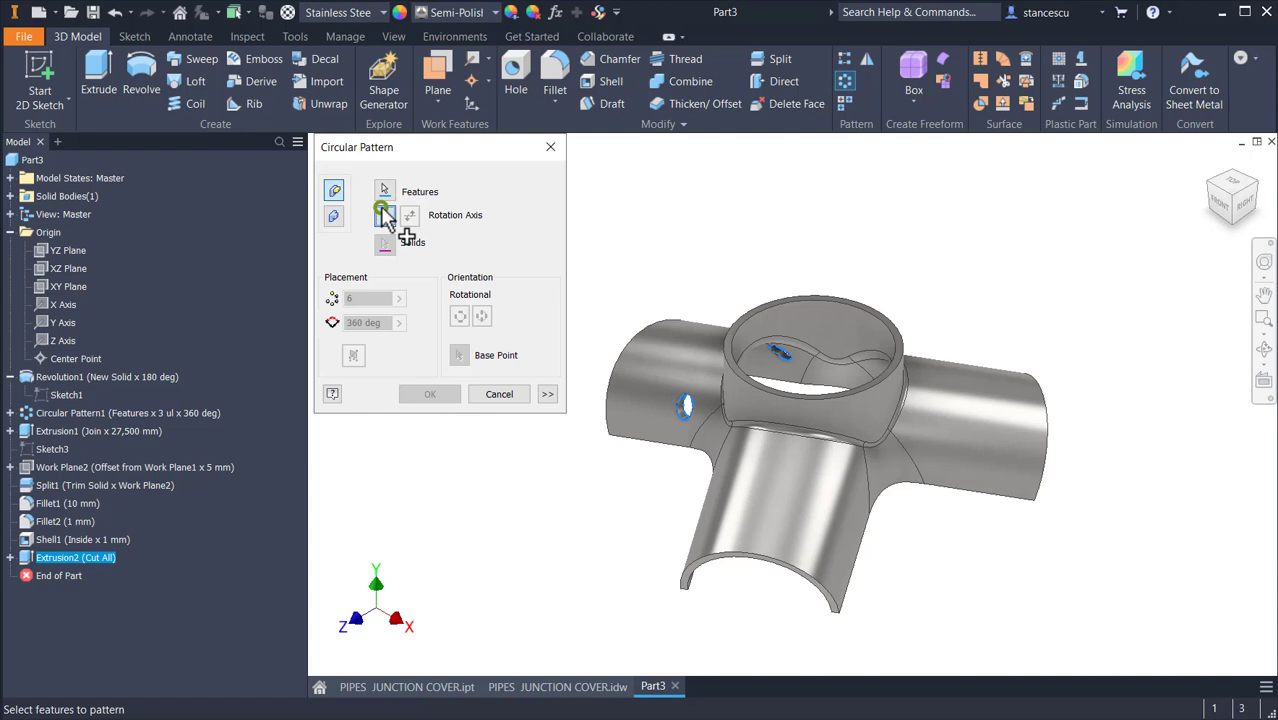
pyautogui.click(752, 408)
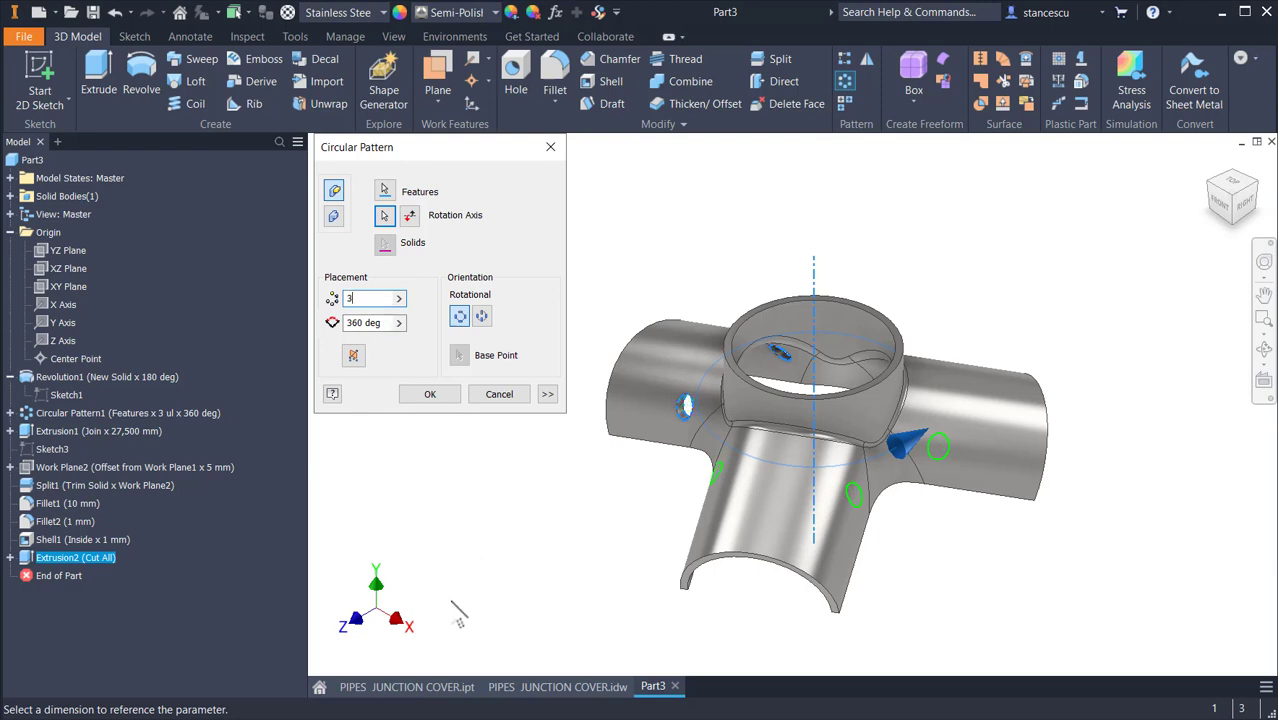
pyautogui.click(430, 394)
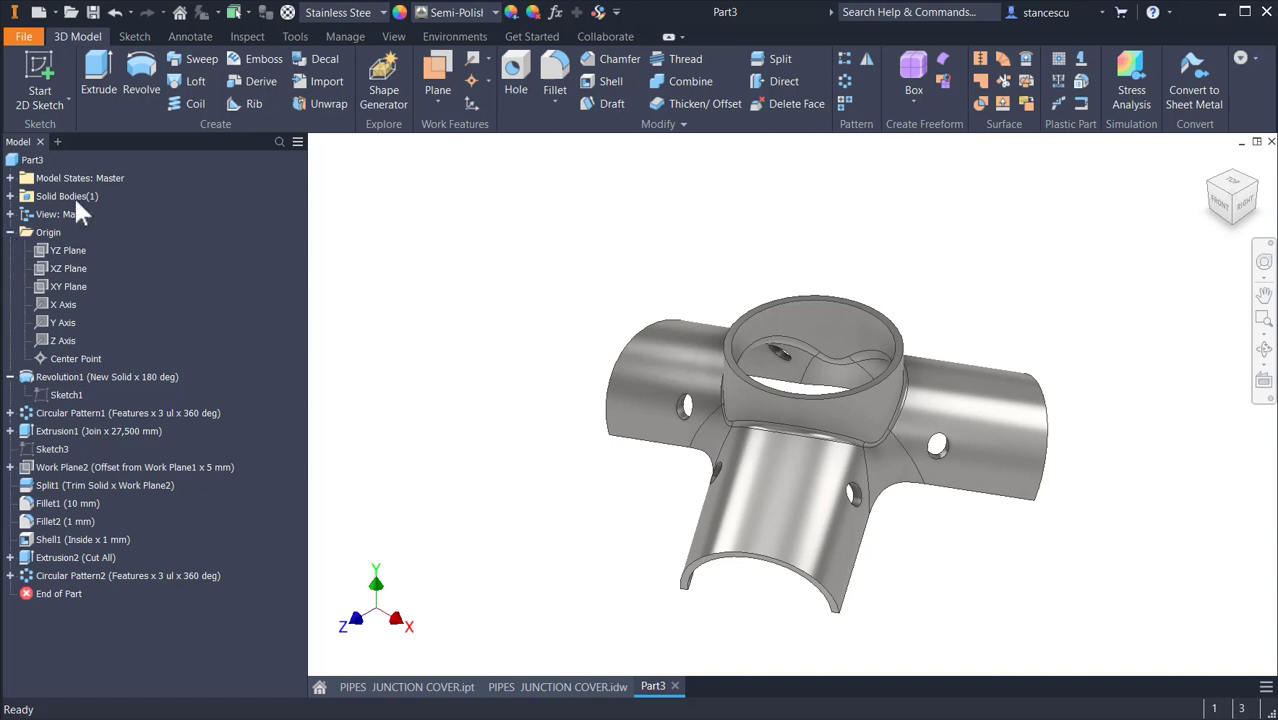
pyautogui.click(24, 160)
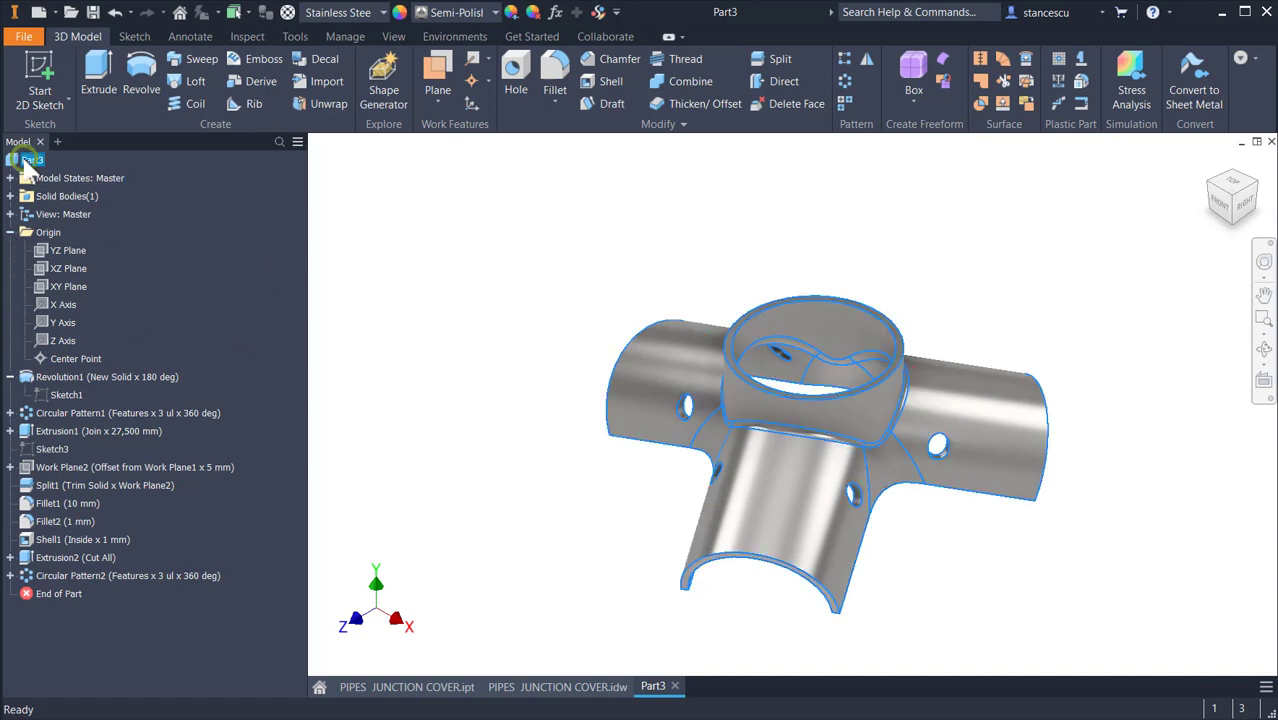
pyautogui.rightClick(24, 160)
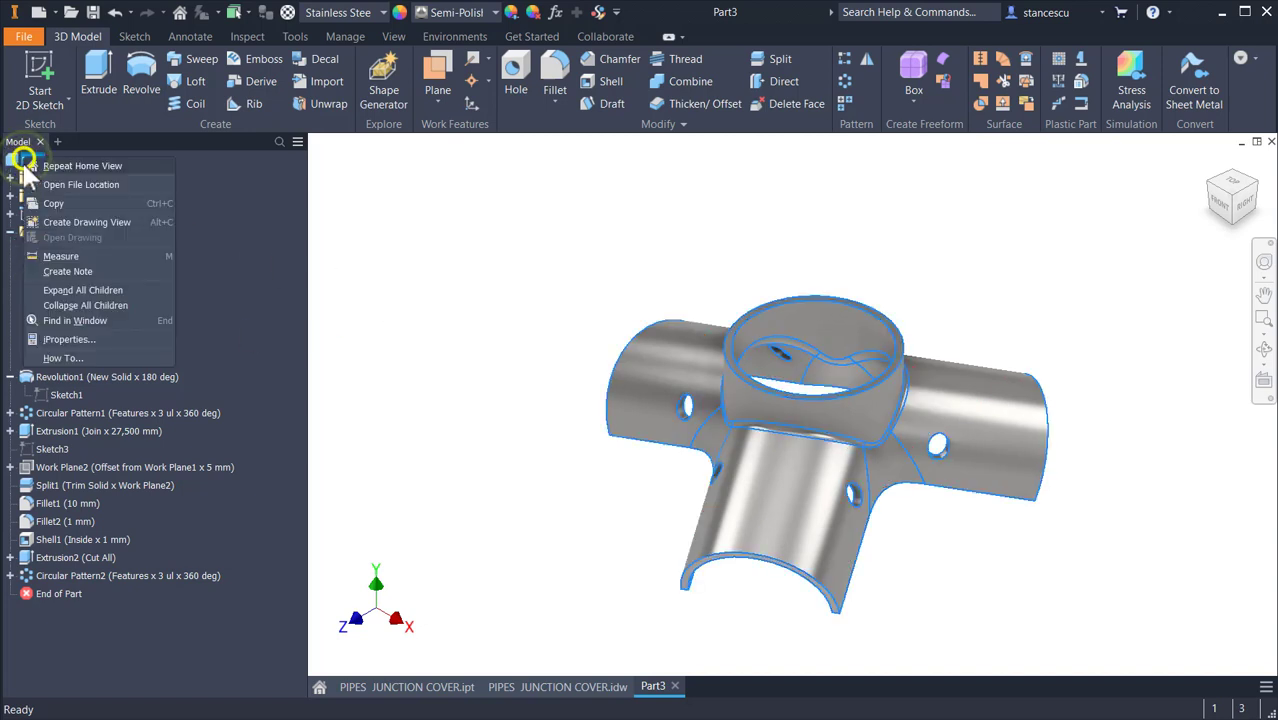
pyautogui.click(78, 339)
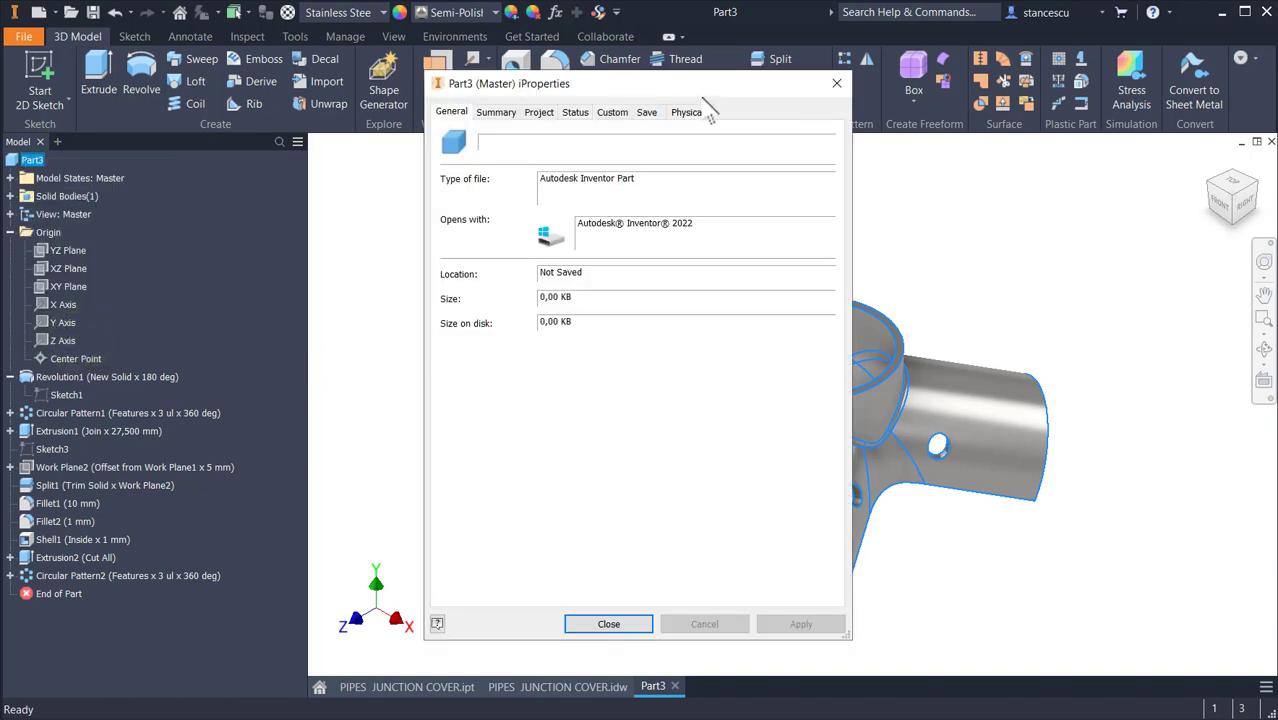
pyautogui.click(695, 112)
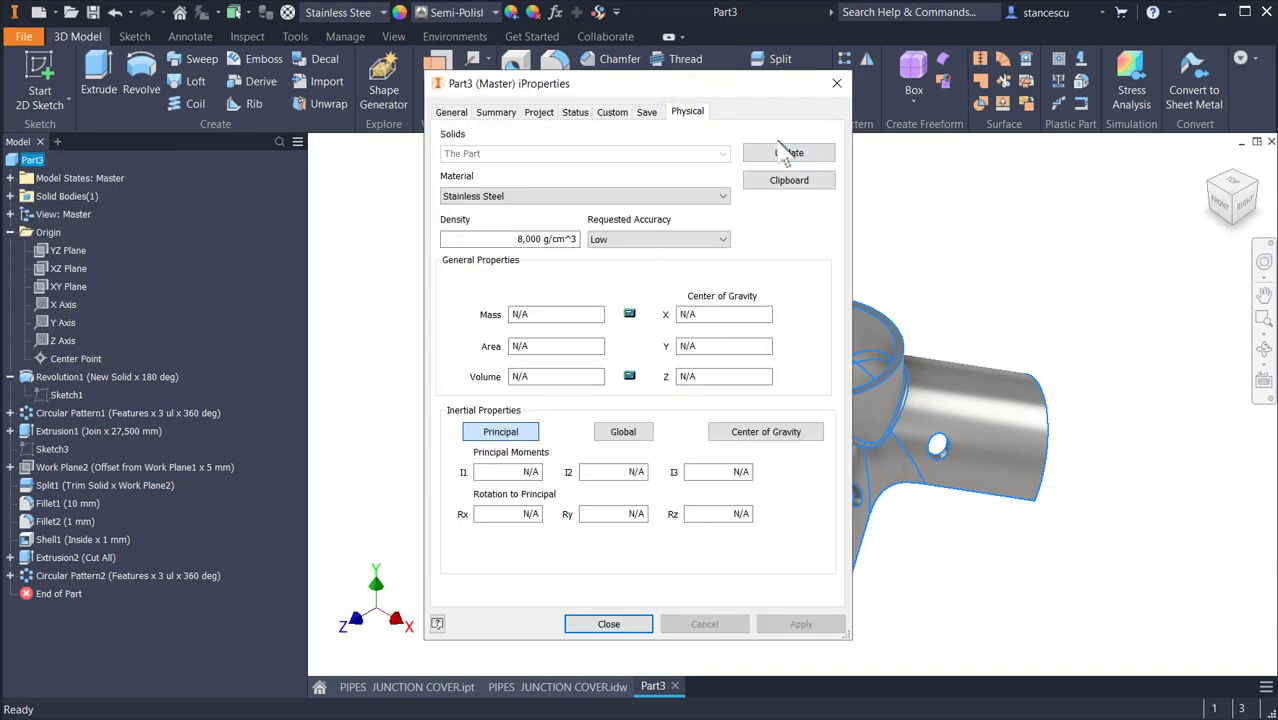
pyautogui.click(780, 153)
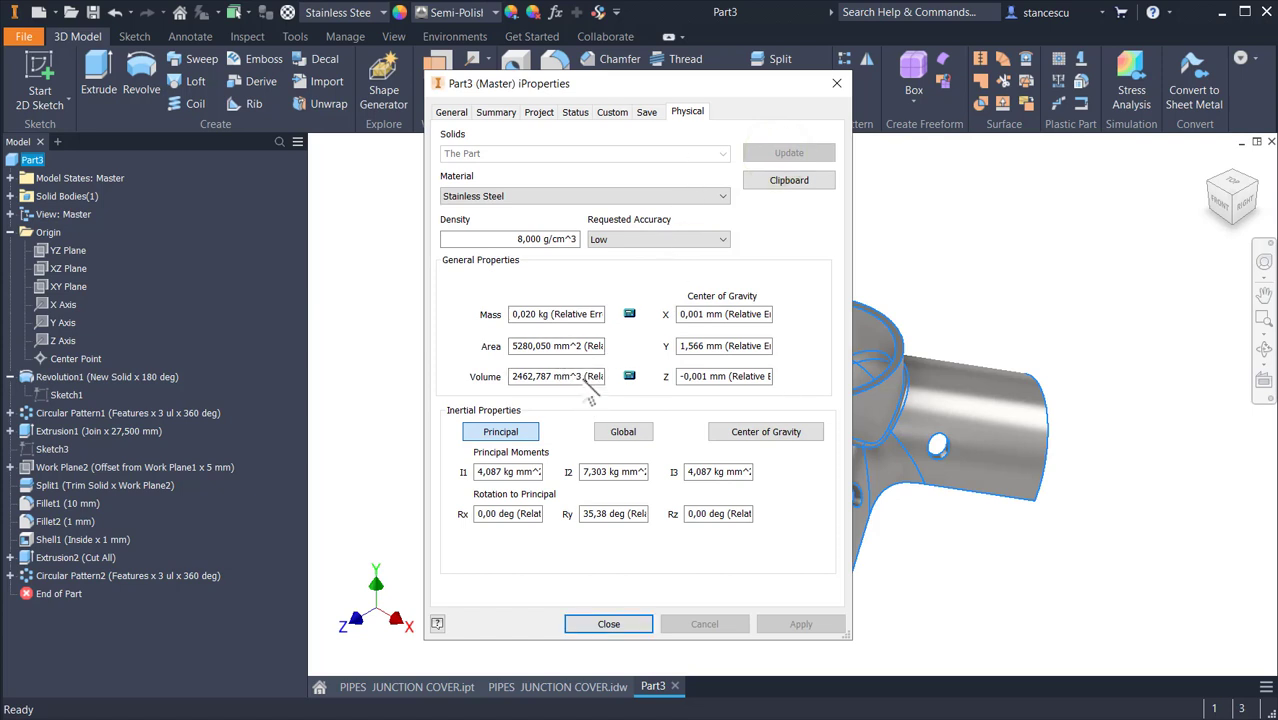
pyautogui.doubleClick(578, 378)
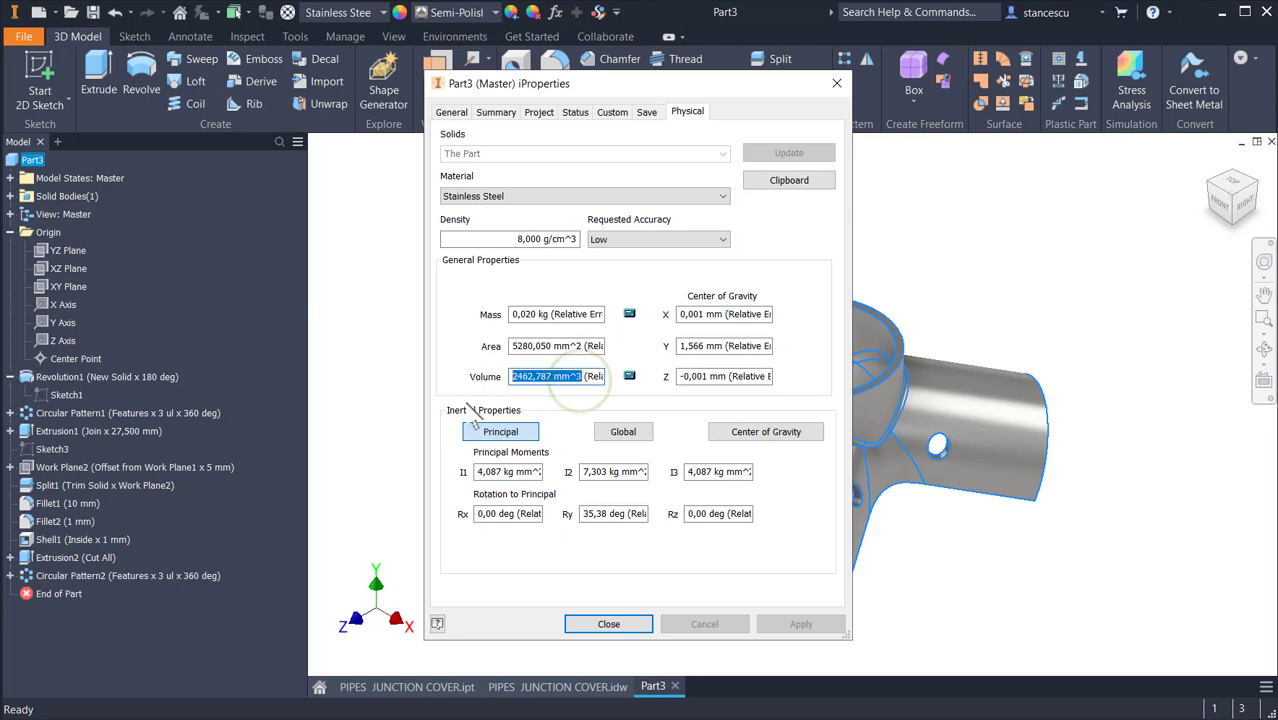
pyautogui.hotkey('ctrl', 'c')
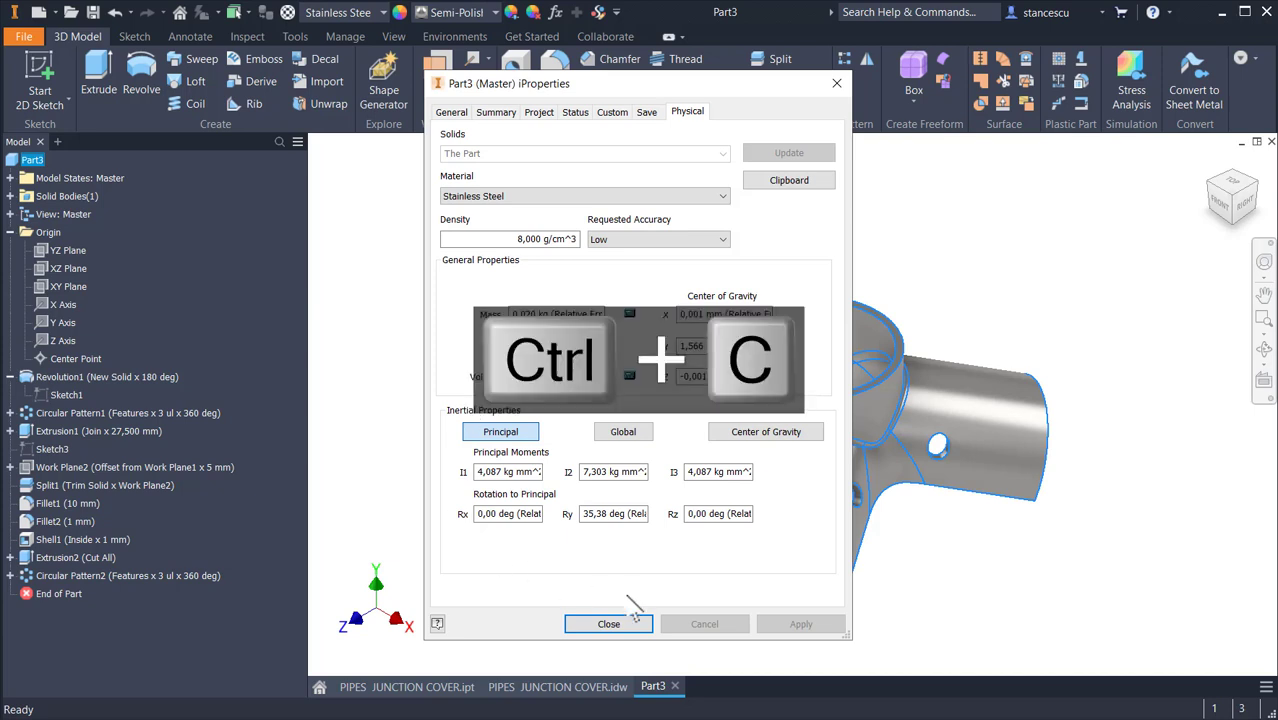
pyautogui.click(617, 630)
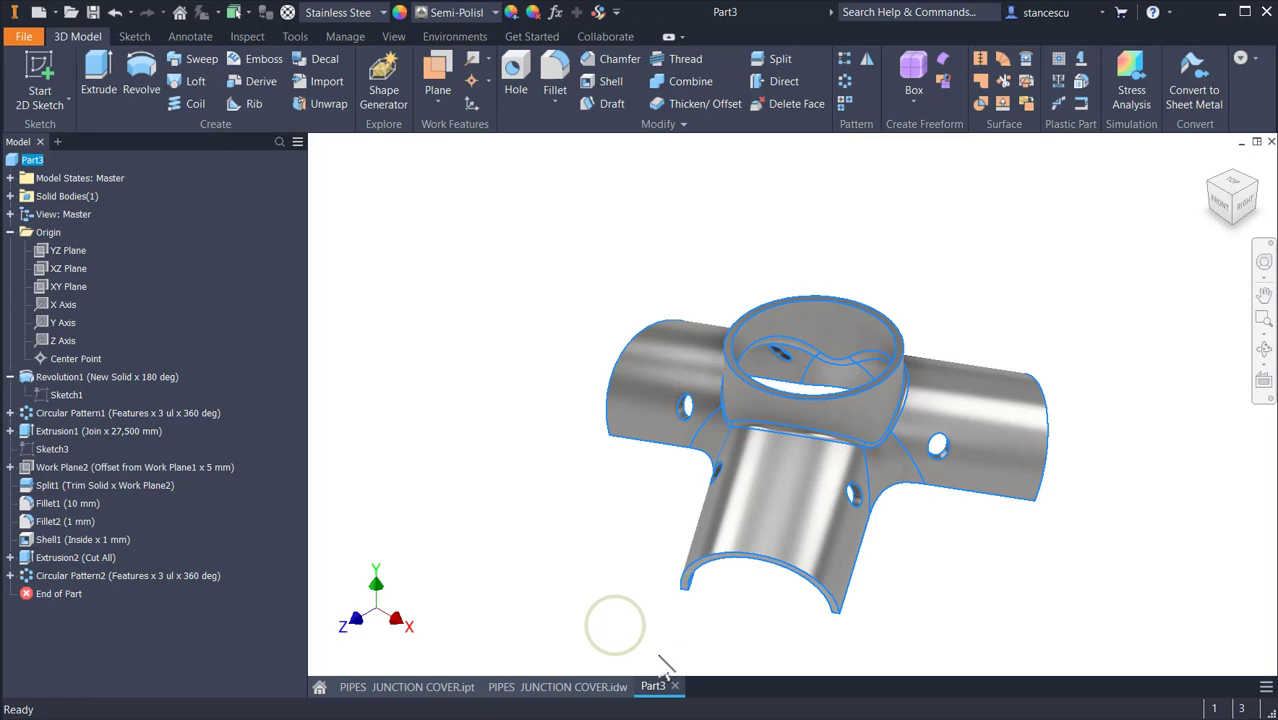
# Replace the drawing's Volume note value with 2462,787 mm^3, then return to Part3
pyautogui.click(585, 686)
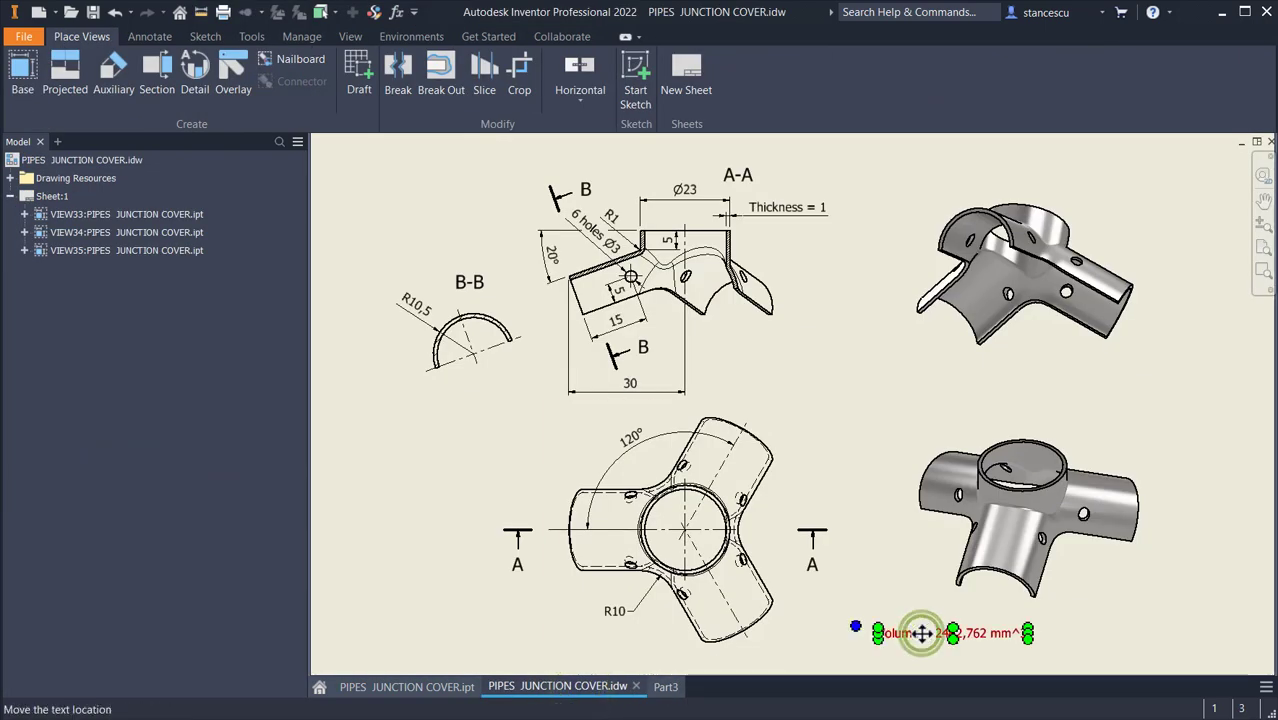
pyautogui.doubleClick(921, 633)
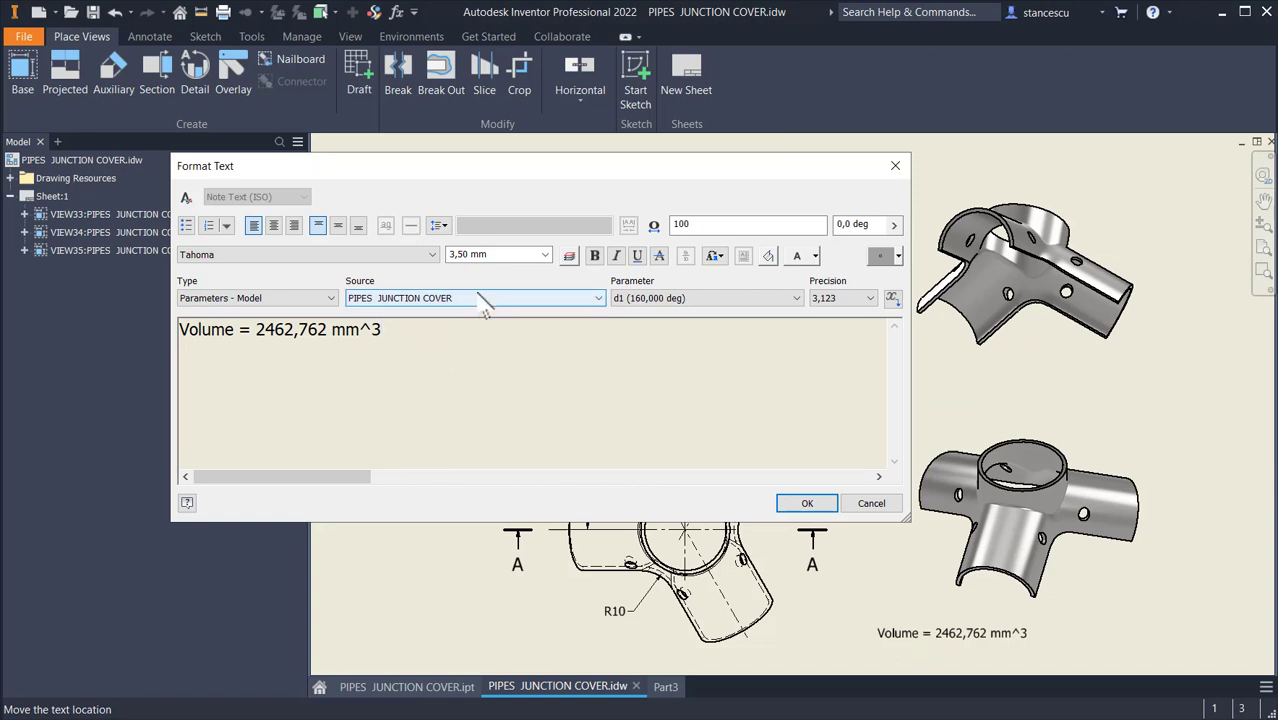
pyautogui.hotkey('ctrl', 'v')
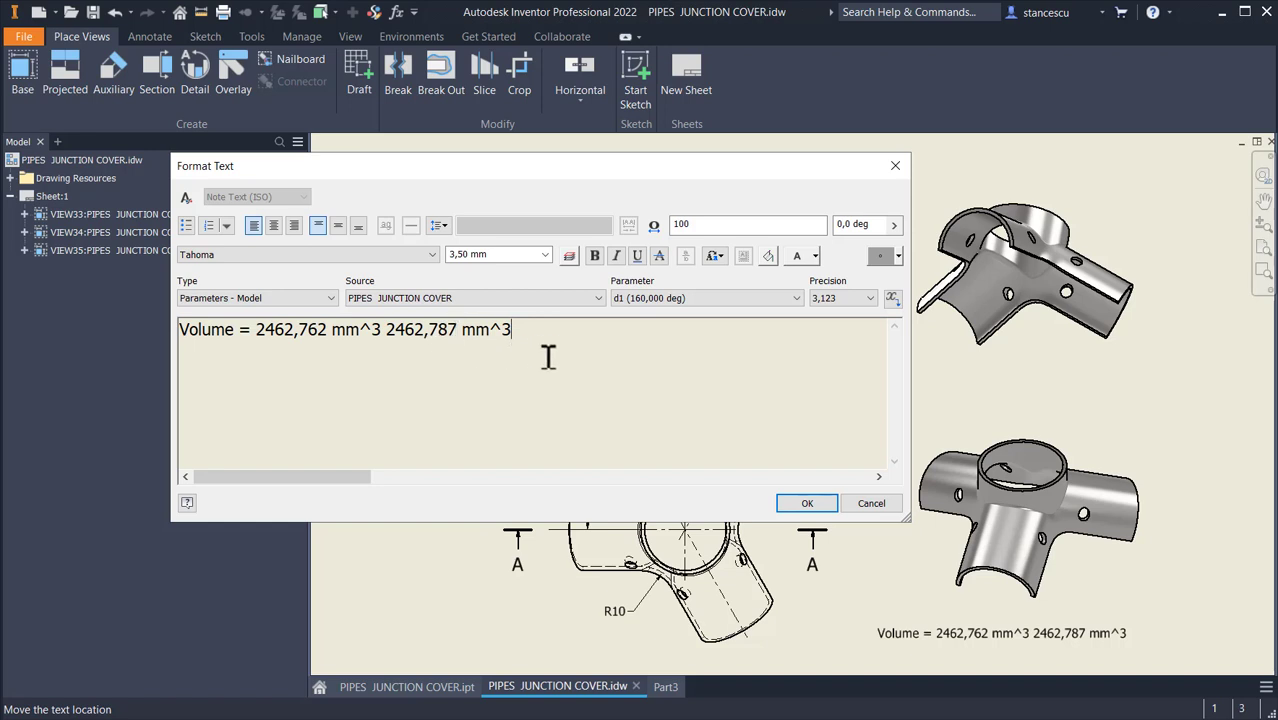
pyautogui.click(381, 331)
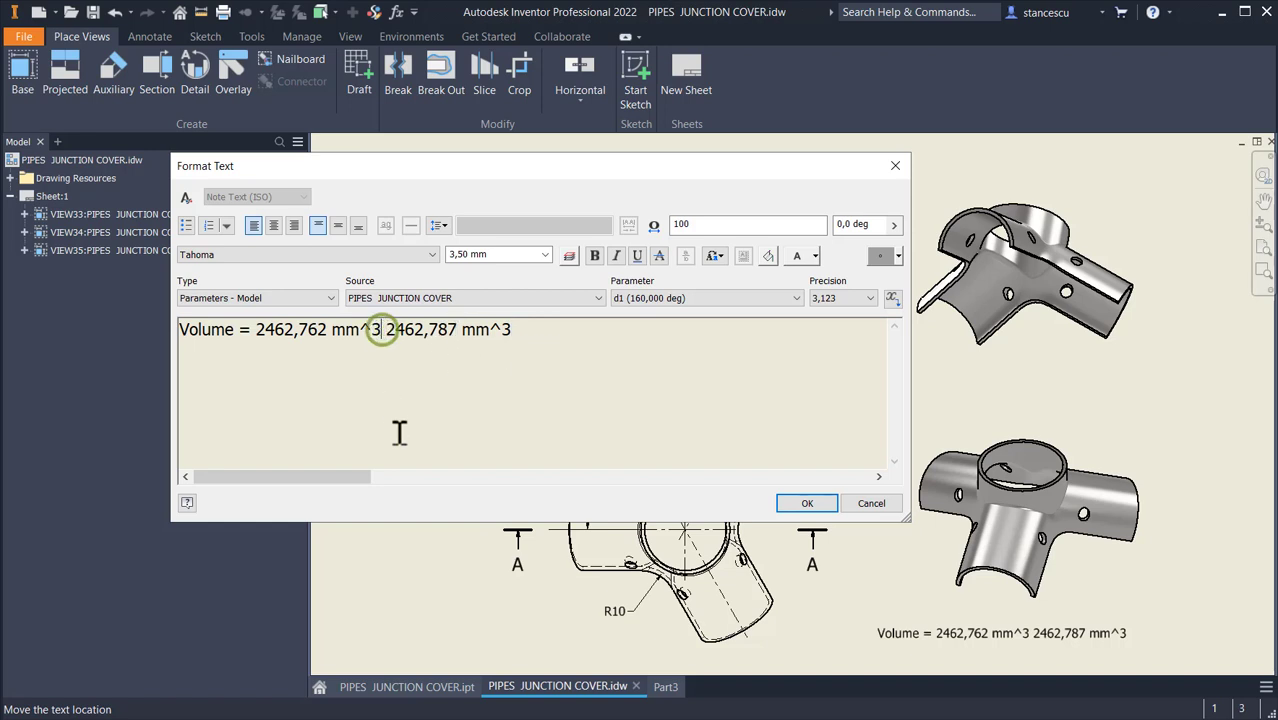
pyautogui.press('Right')
pyautogui.hotkey('shift', 'Left')
pyautogui.hotkey('shift', 'Left')
pyautogui.hotkey('shift', 'Left')
pyautogui.hotkey('shift', 'Left')
pyautogui.hotkey('shift', 'Left')
pyautogui.hotkey('shift', 'Left')
pyautogui.hotkey('shift', 'Left')
pyautogui.hotkey('shift', 'Left')
pyautogui.hotkey('shift', 'Left')
pyautogui.hotkey('shift', 'Left')
pyautogui.hotkey('shift', 'Left')
pyautogui.hotkey('shift', 'Left')
pyautogui.hotkey('shift', 'Left')
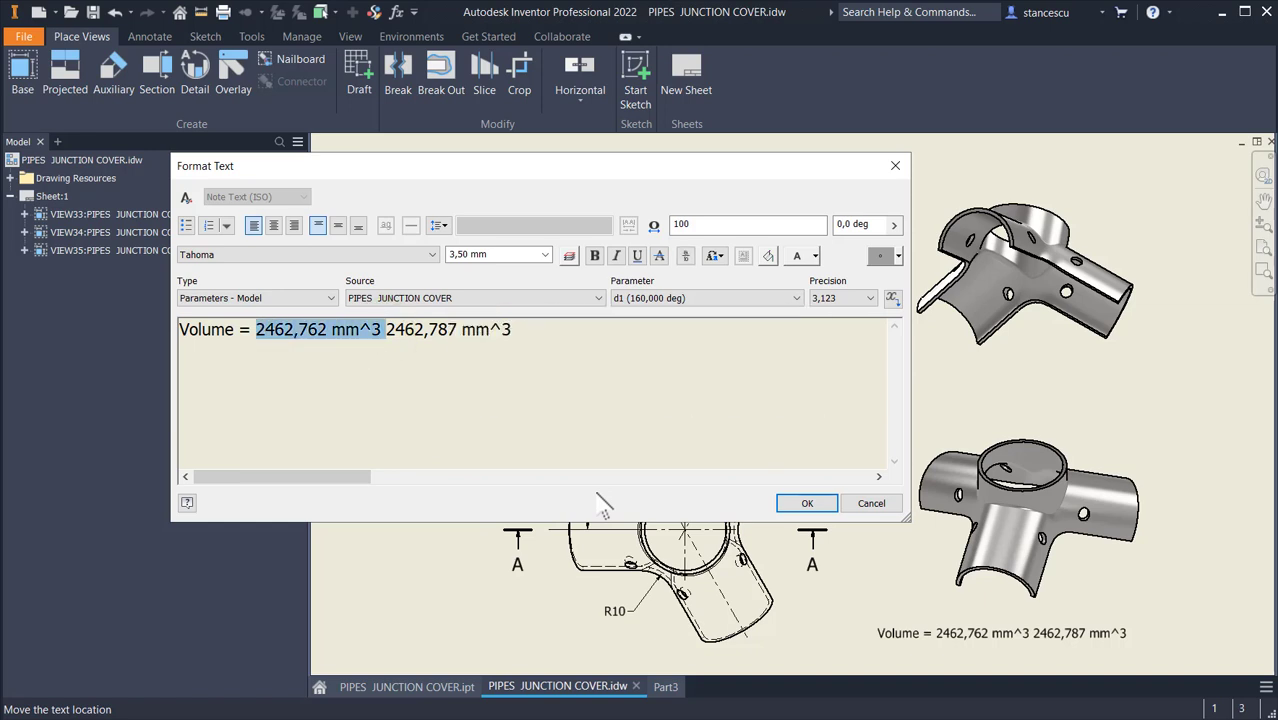
pyautogui.press('Delete')
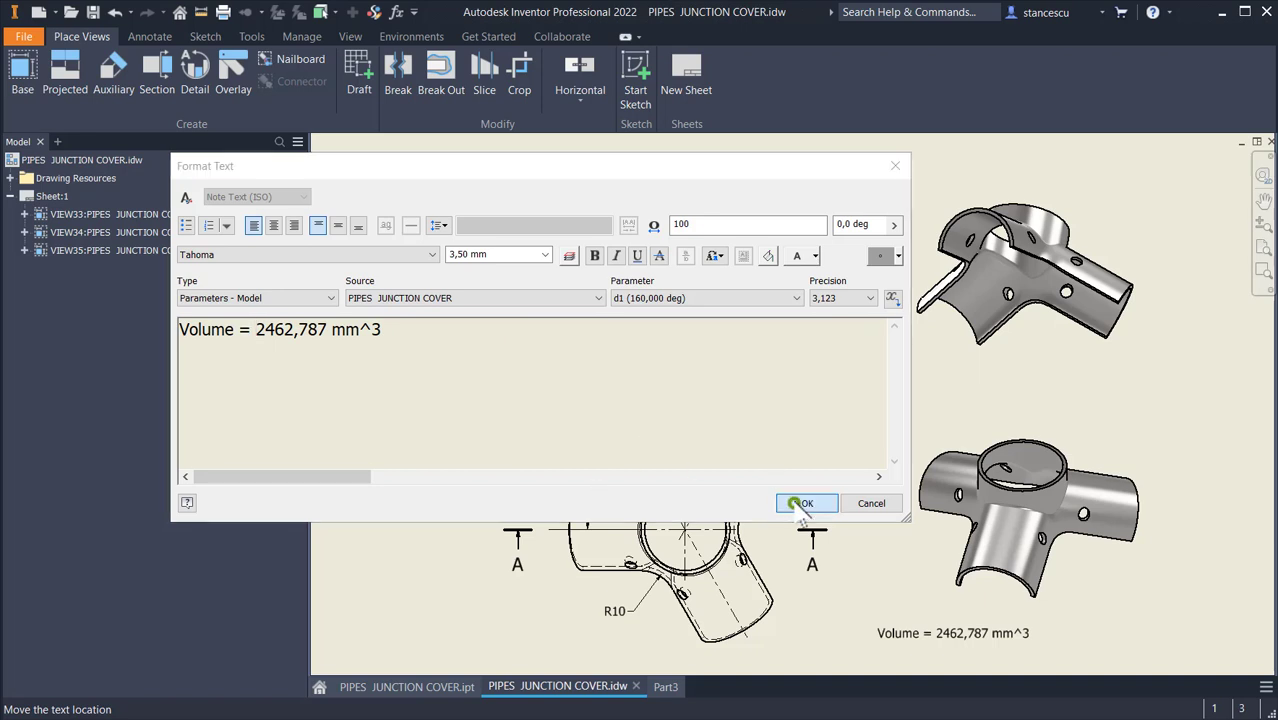
pyautogui.click(806, 504)
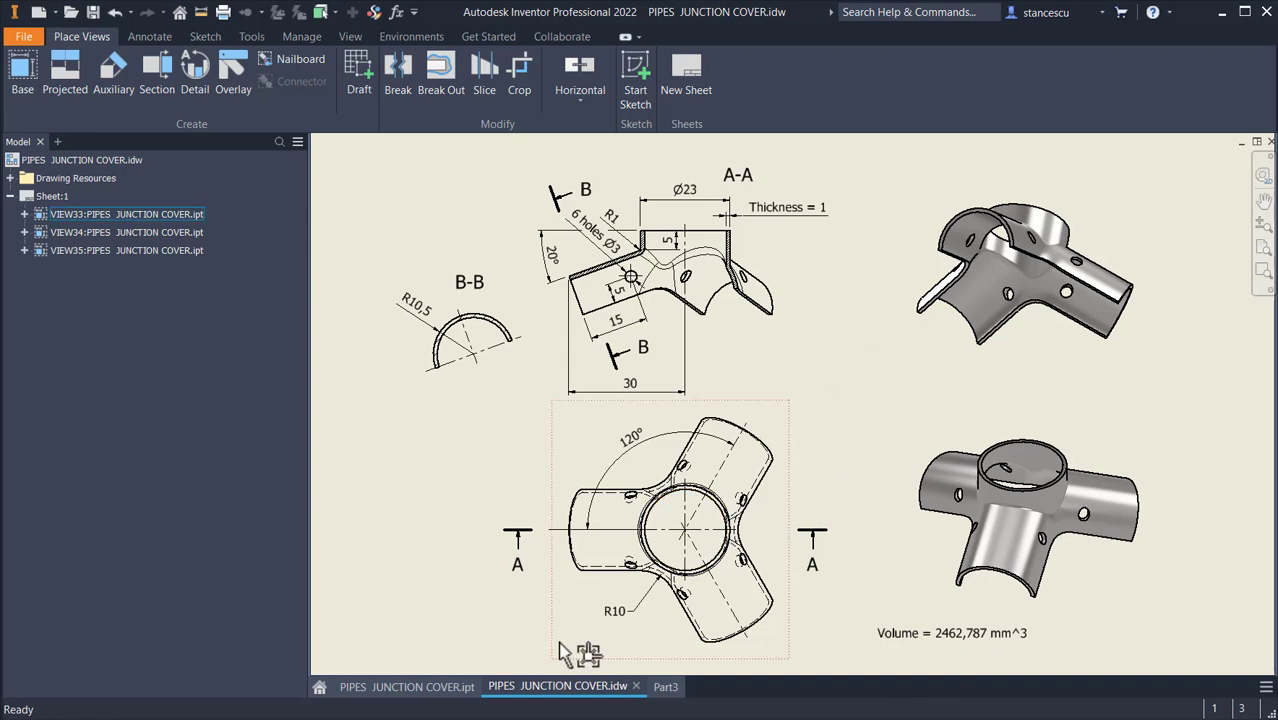
pyautogui.click(668, 695)
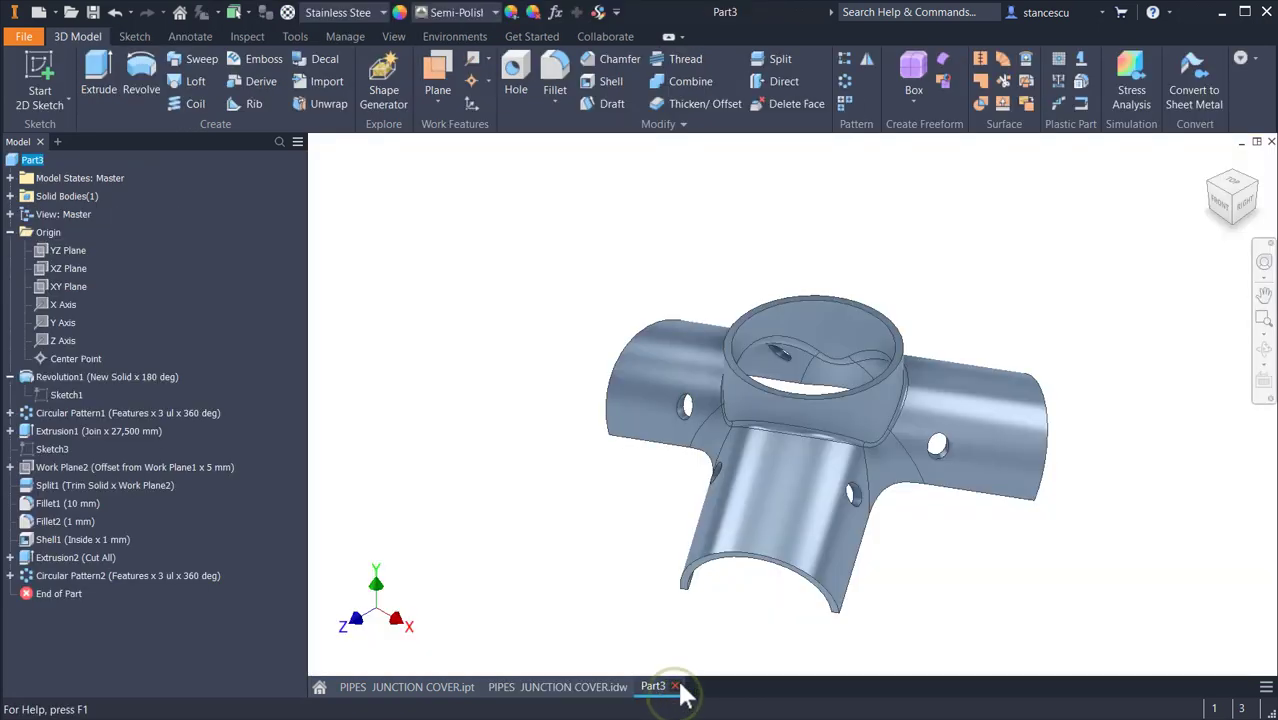
pyautogui.click(1056, 310)
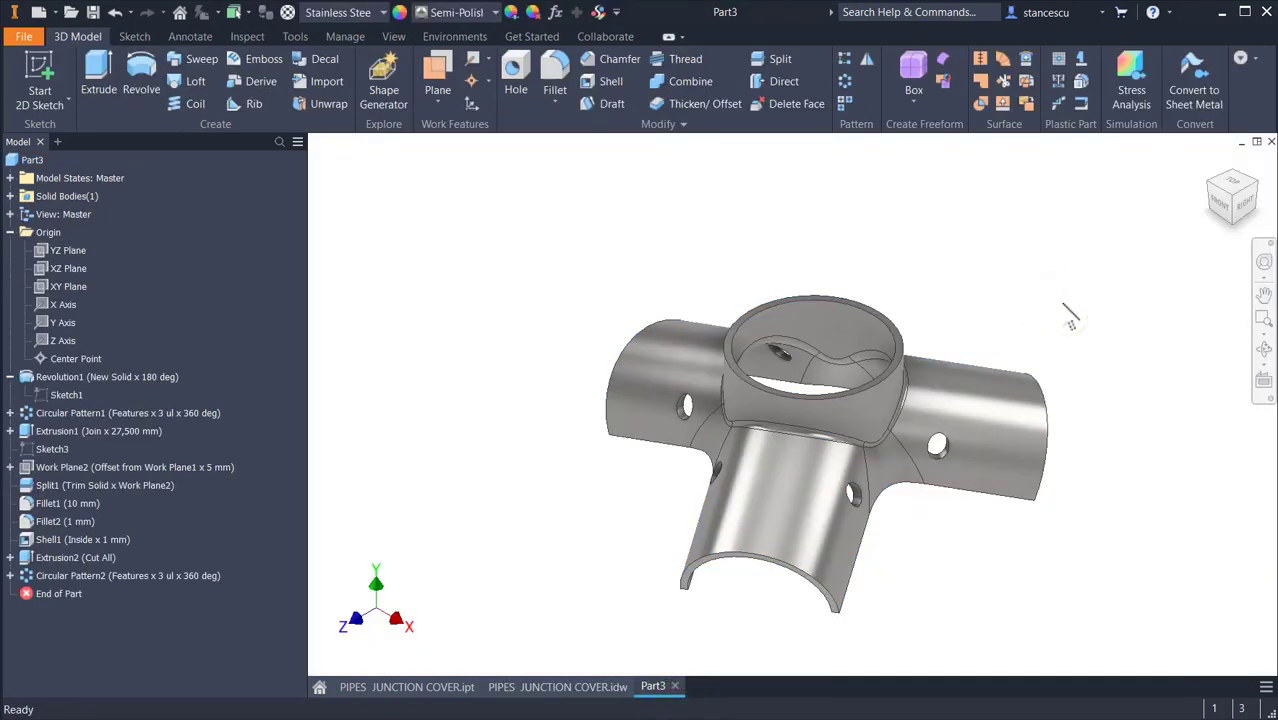